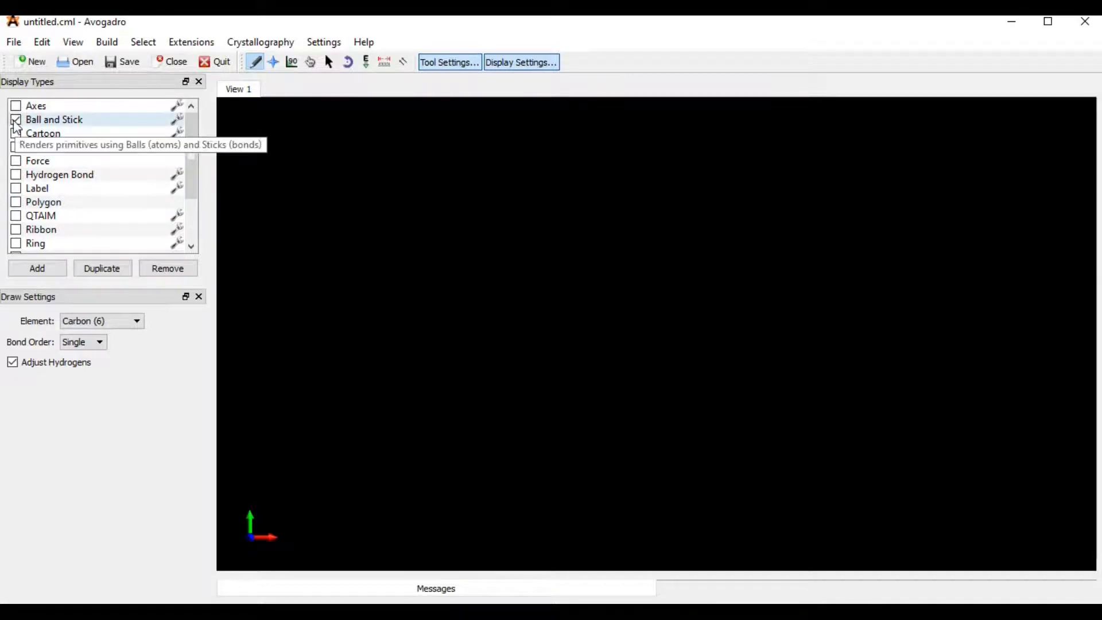
- Try switching the display type to Van der Waals Spheres, and restore Ball and Stick as the only display type
{"action": "left_click_drag", "start_coordinate": [195, 158], "coordinate": [181, 216]}
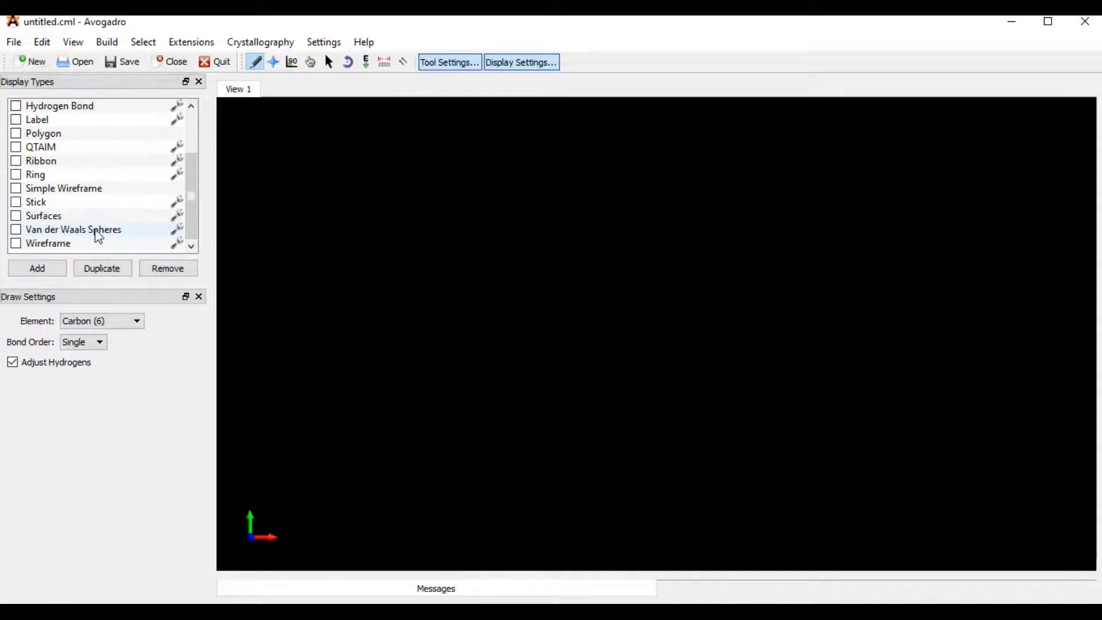
{"action": "left_click", "coordinate": [16, 230]}
{"action": "scroll", "coordinate": [192, 174], "scroll_direction": "up", "scroll_amount": 2}
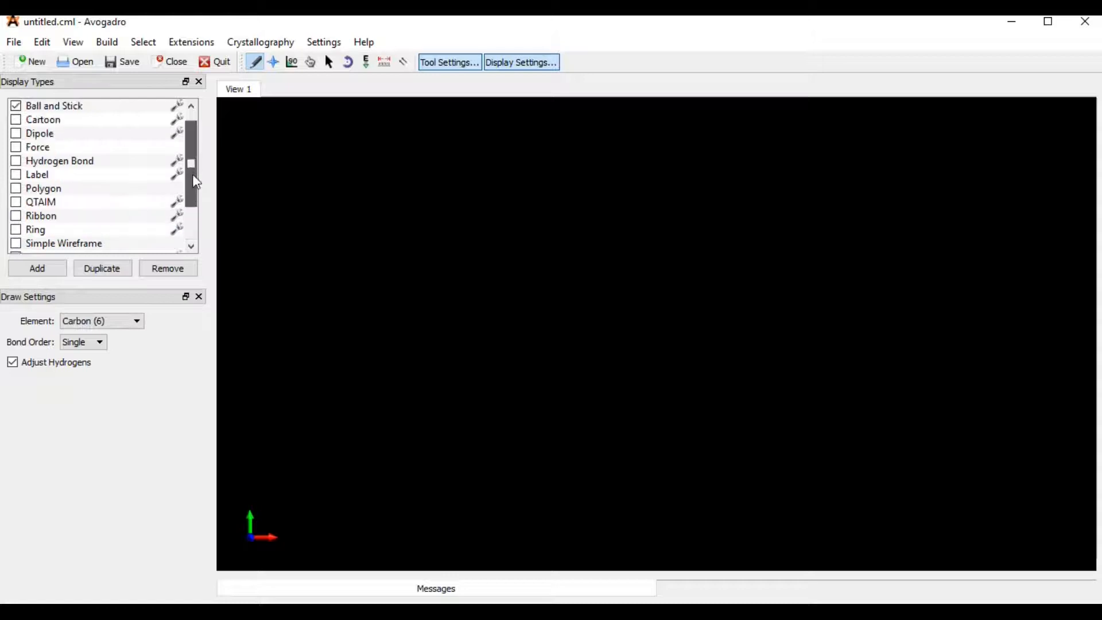
{"action": "left_click", "coordinate": [16, 120]}
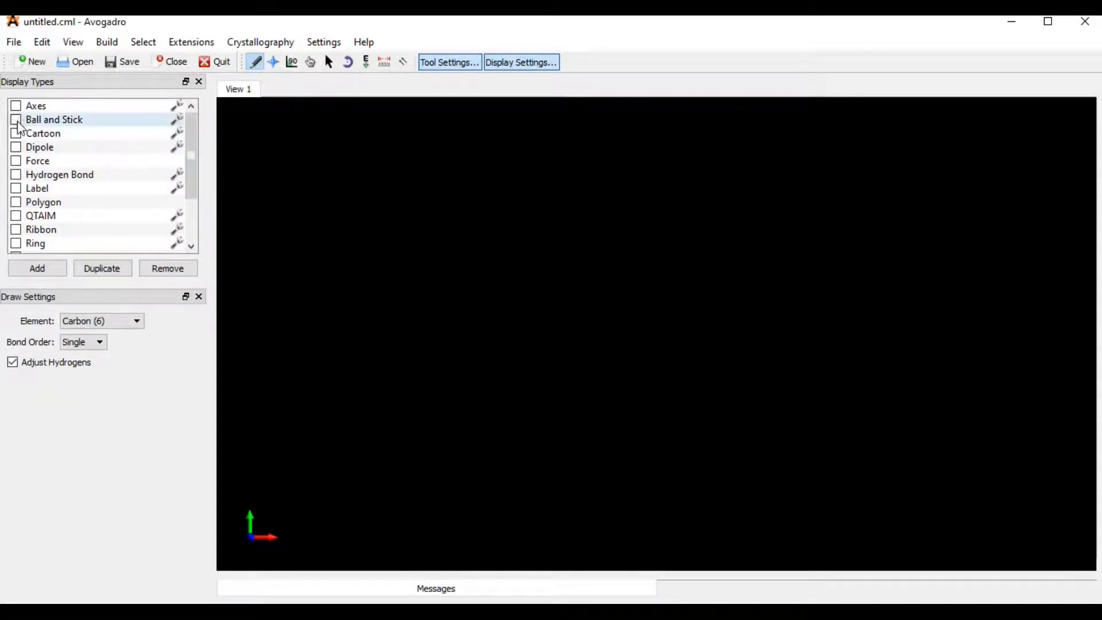
{"action": "scroll", "coordinate": [153, 129], "scroll_direction": "down", "scroll_amount": 2}
{"action": "left_click", "coordinate": [17, 229]}
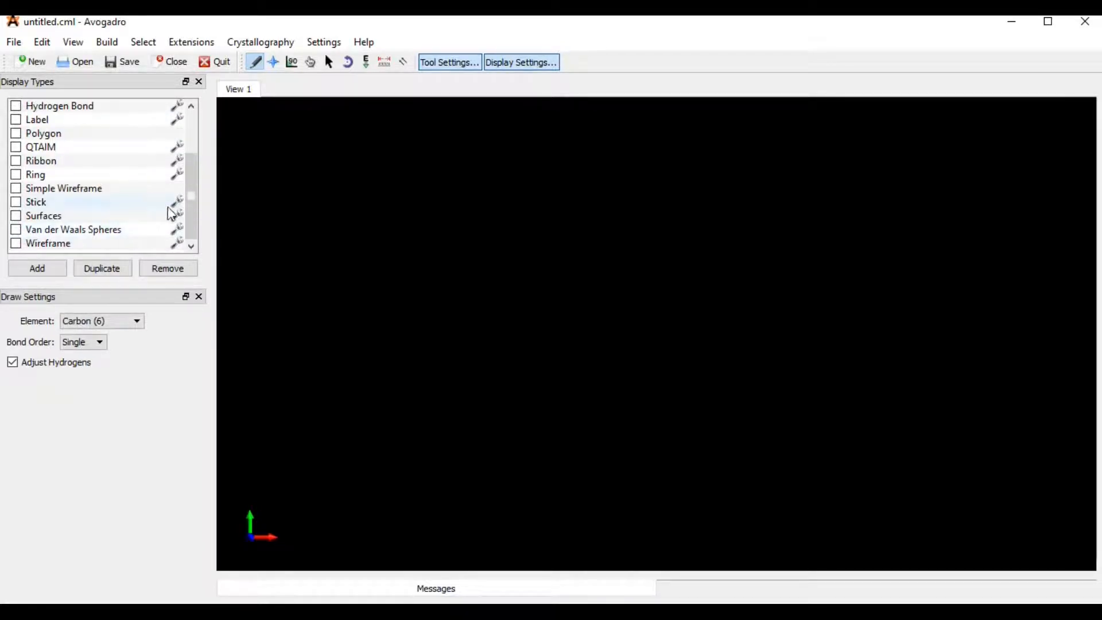
{"action": "left_click_drag", "start_coordinate": [192, 205], "coordinate": [192, 157]}
{"action": "left_click", "coordinate": [15, 121]}
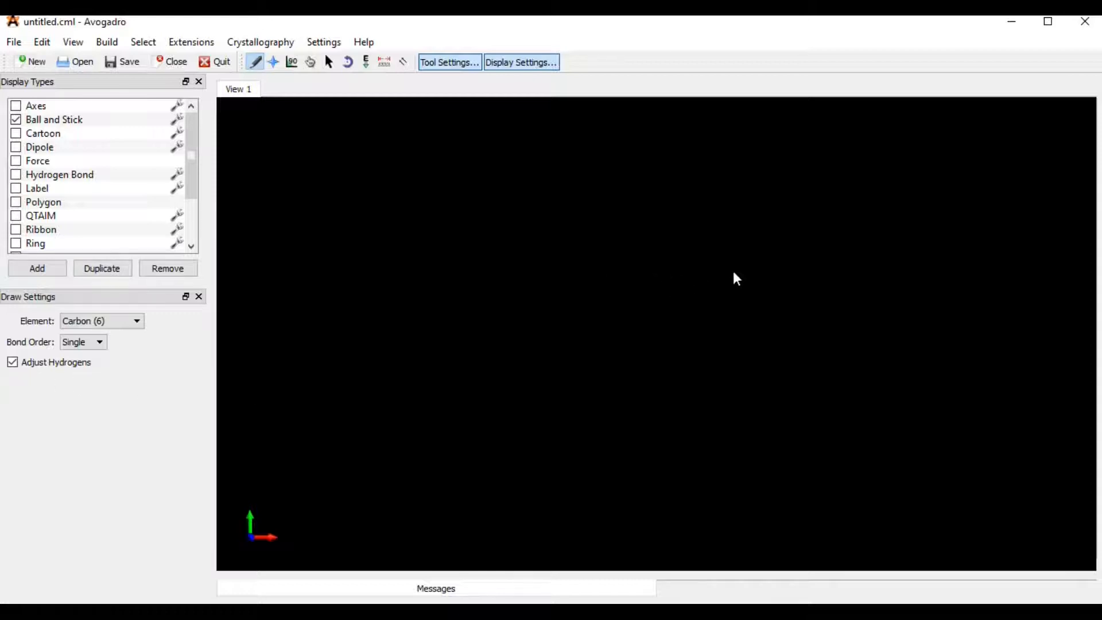
- Draw a single-bonded six-membered carbon ring with an ethyl group and an isobutyl group on opposite ring carbons
{"action": "mouse_move", "coordinate": [708, 276]}
{"action": "left_mouse_down"}
{"action": "mouse_move", "coordinate": [789, 241]}
{"action": "mouse_move", "coordinate": [857, 293]}
{"action": "left_mouse_up"}
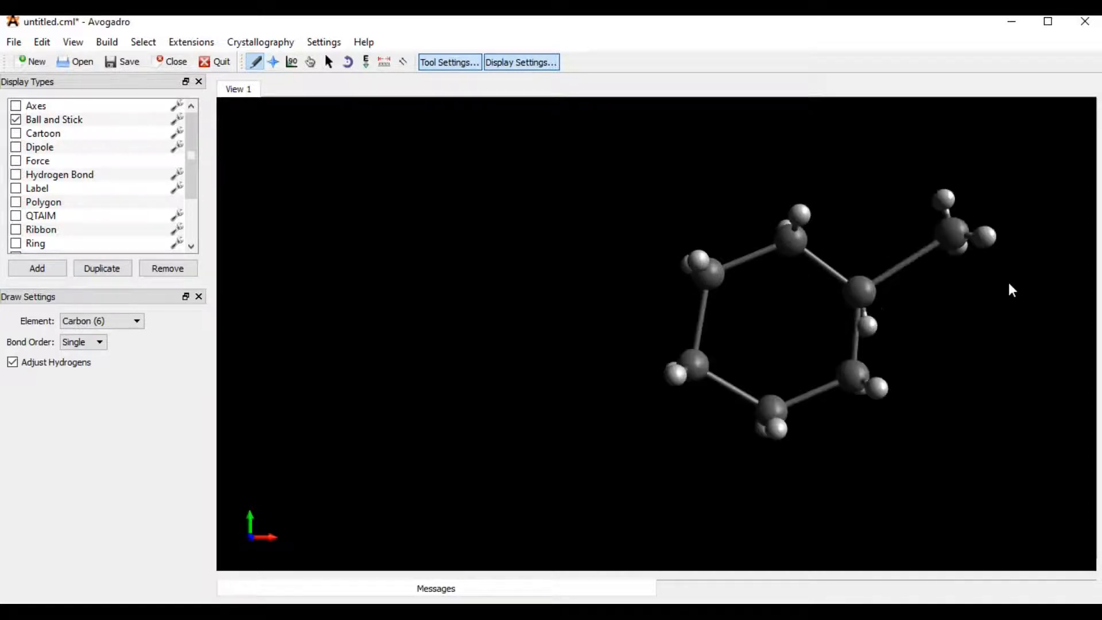
{"action": "left_click_drag", "start_coordinate": [950, 231], "coordinate": [1035, 304]}
{"action": "mouse_move", "coordinate": [695, 365]}
{"action": "left_mouse_down"}
{"action": "mouse_move", "coordinate": [609, 407]}
{"action": "mouse_move", "coordinate": [537, 368]}
{"action": "left_mouse_up"}
{"action": "left_click_drag", "start_coordinate": [537, 368], "coordinate": [460, 421]}
{"action": "left_click_drag", "start_coordinate": [536, 371], "coordinate": [536, 279]}
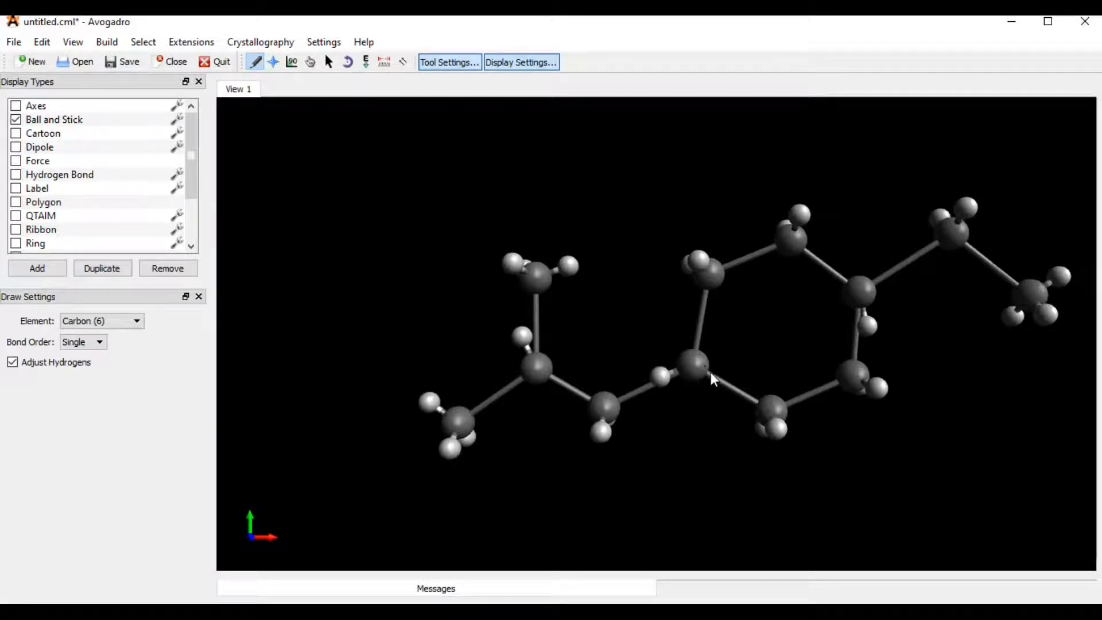
- Turn three alternating ring bonds into double bonds to form a benzene ring, keeping Single as the drawing bond order
{"action": "left_click", "coordinate": [97, 342]}
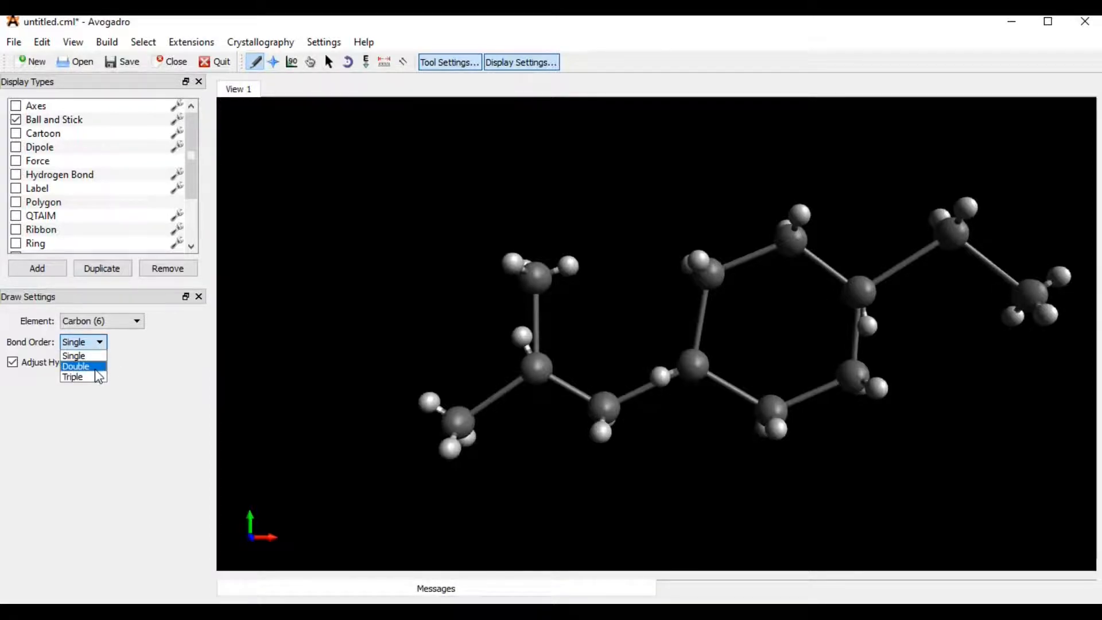
{"action": "left_click", "coordinate": [80, 355]}
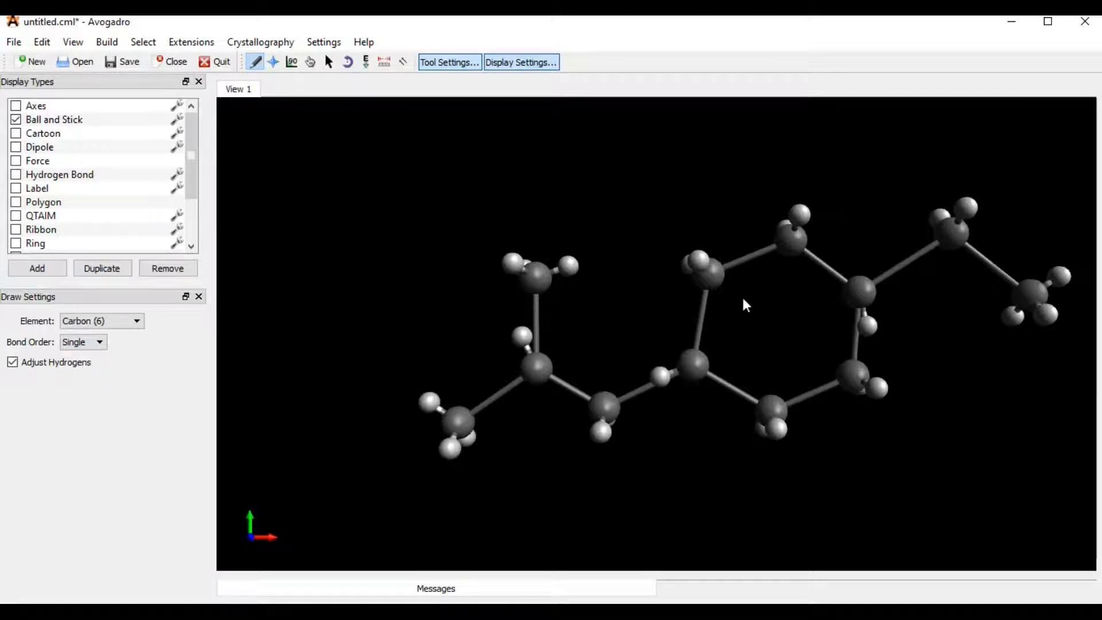
{"action": "left_click", "coordinate": [701, 320]}
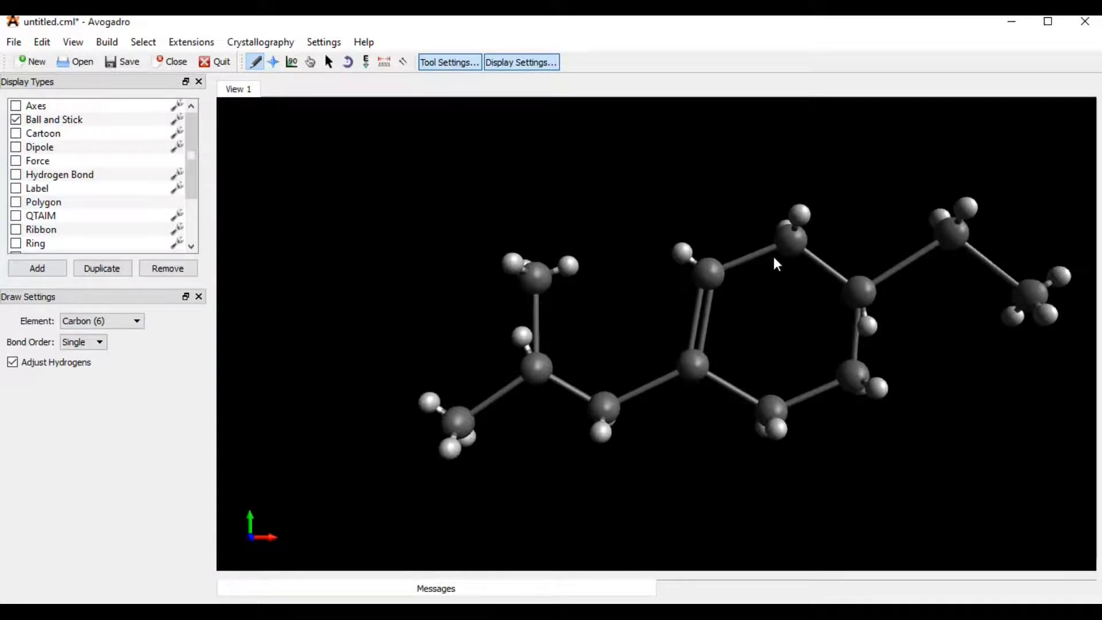
{"action": "left_click", "coordinate": [831, 270]}
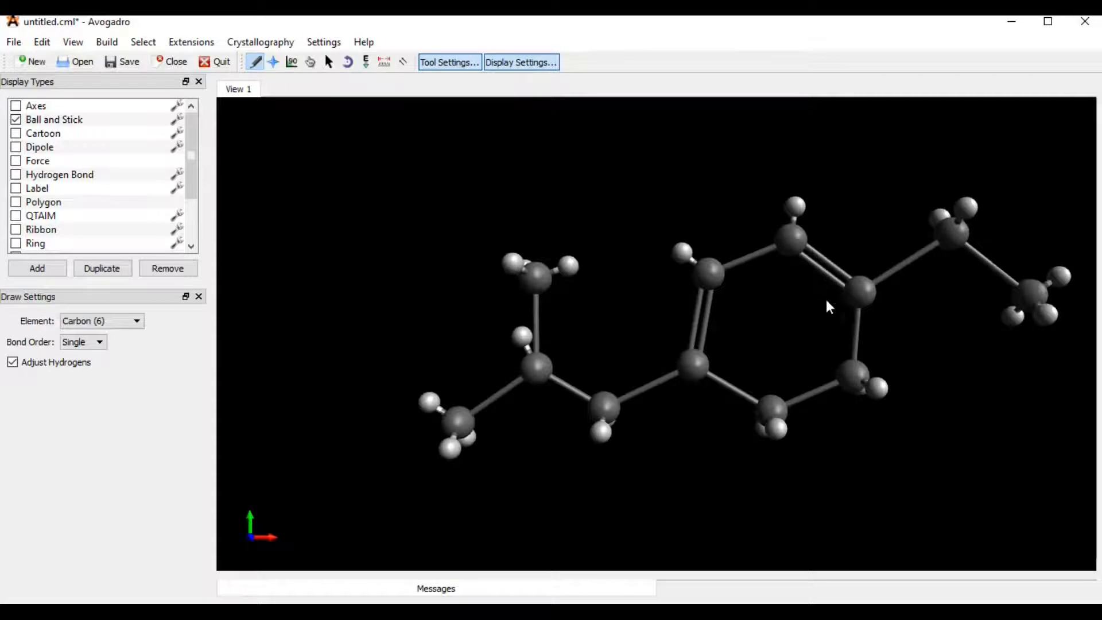
{"action": "left_click", "coordinate": [815, 398]}
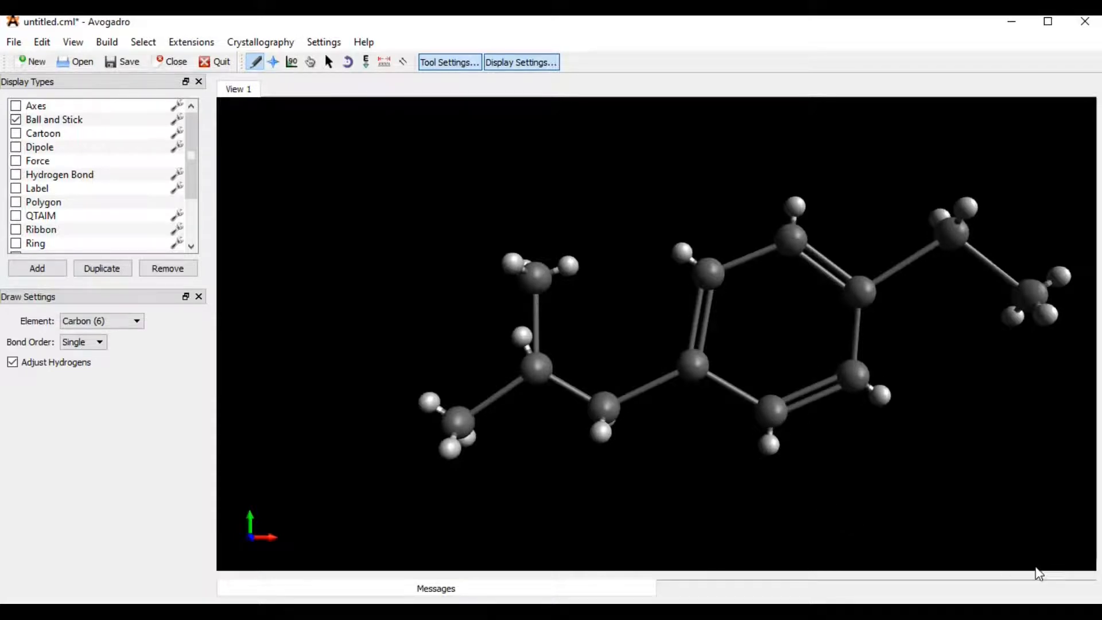
- Turn the ethyl group's end carbon into a carboxylic acid by adding two oxygen atoms, one of them double-bonded
{"action": "scroll", "coordinate": [412, 344], "scroll_direction": "down", "scroll_amount": 2}
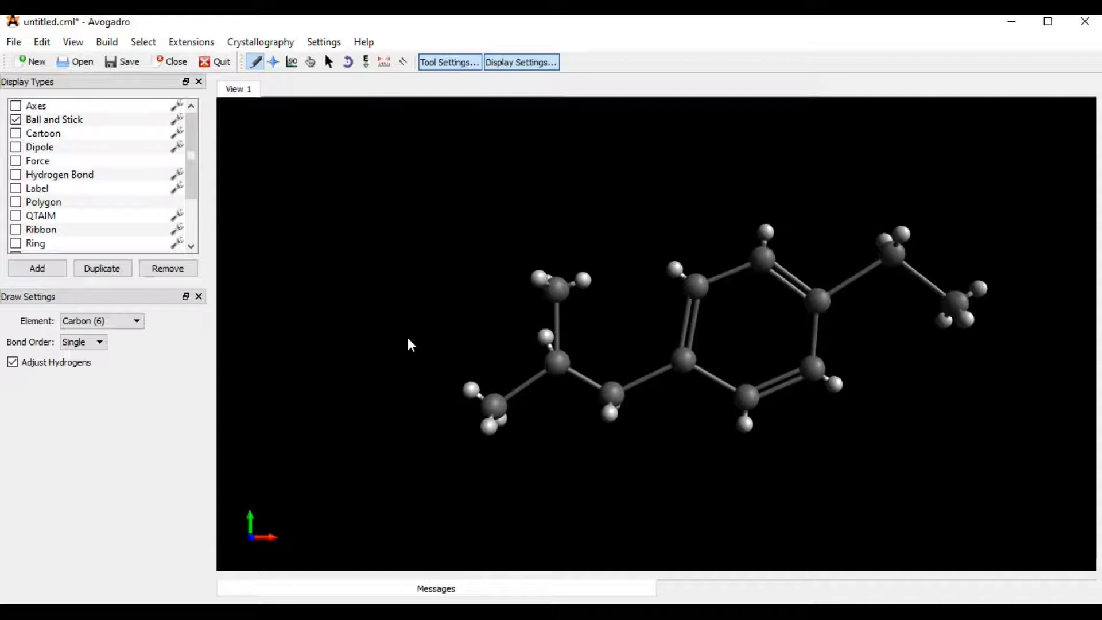
{"action": "scroll", "coordinate": [409, 340], "scroll_direction": "down", "scroll_amount": 1}
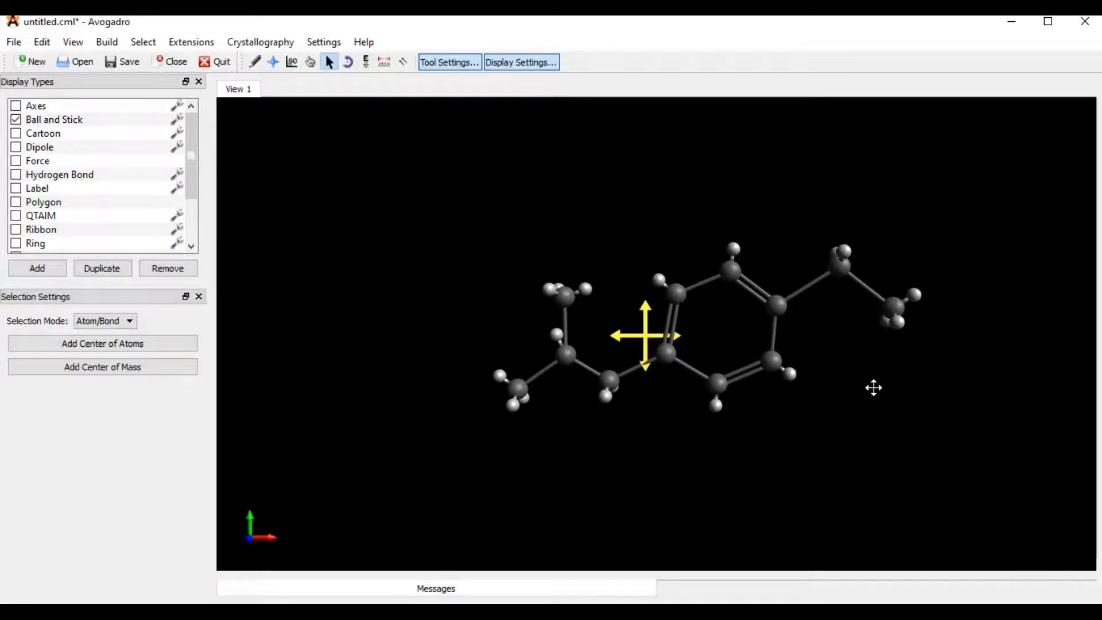
{"action": "mouse_move", "coordinate": [873, 387]}
{"action": "right_mouse_down"}
{"action": "mouse_move", "coordinate": [797, 391]}
{"action": "mouse_move", "coordinate": [881, 391]}
{"action": "mouse_move", "coordinate": [859, 396]}
{"action": "right_mouse_up"}
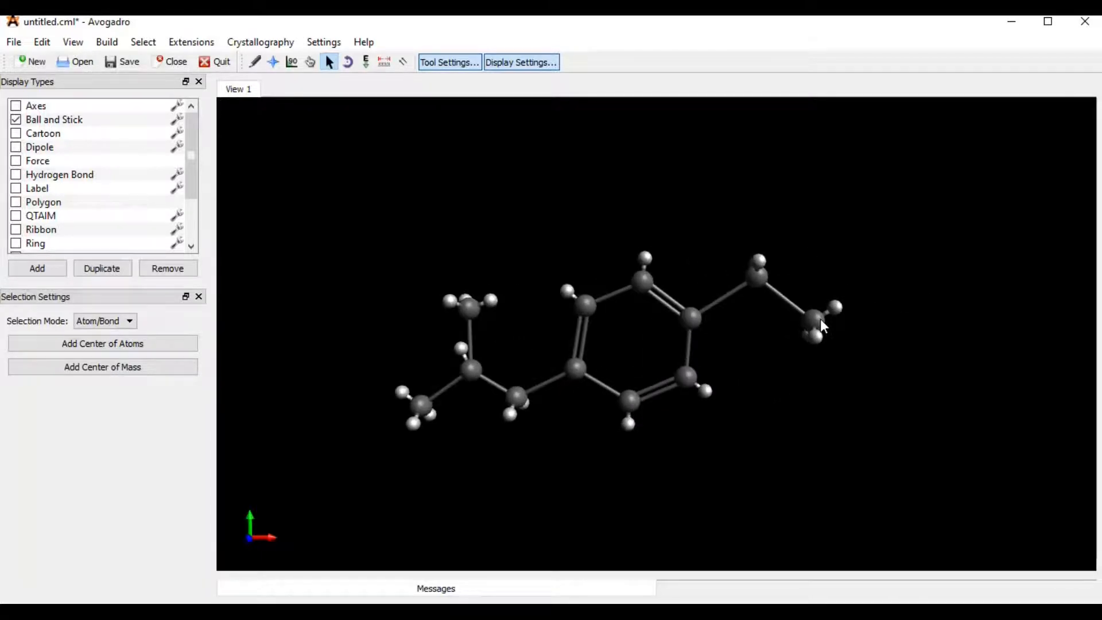
{"action": "key", "text": "F8"}
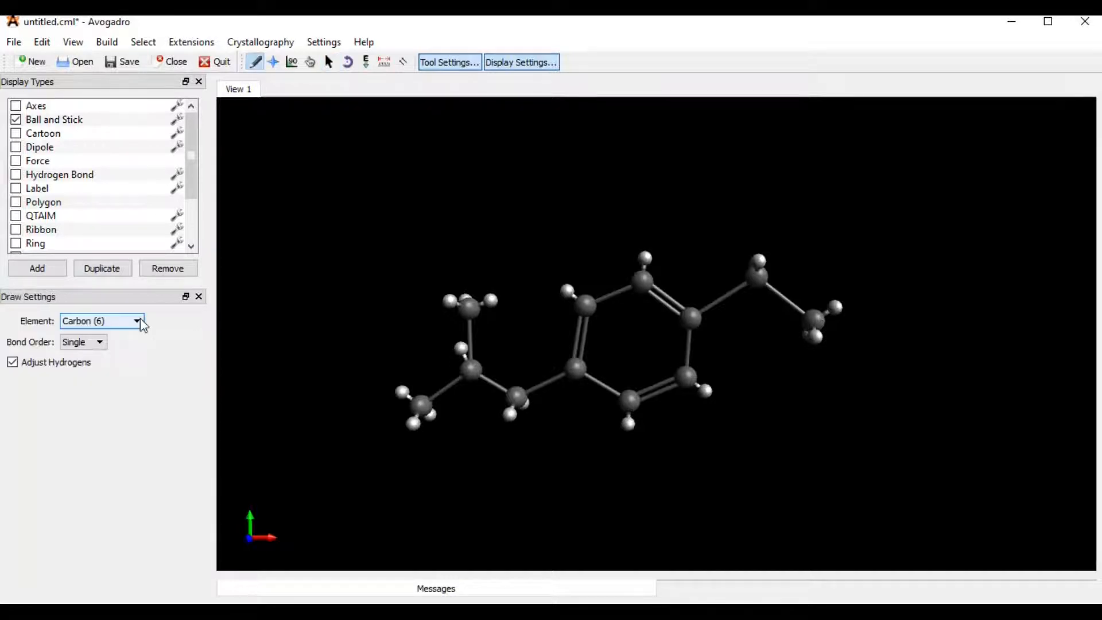
{"action": "left_click", "coordinate": [141, 322]}
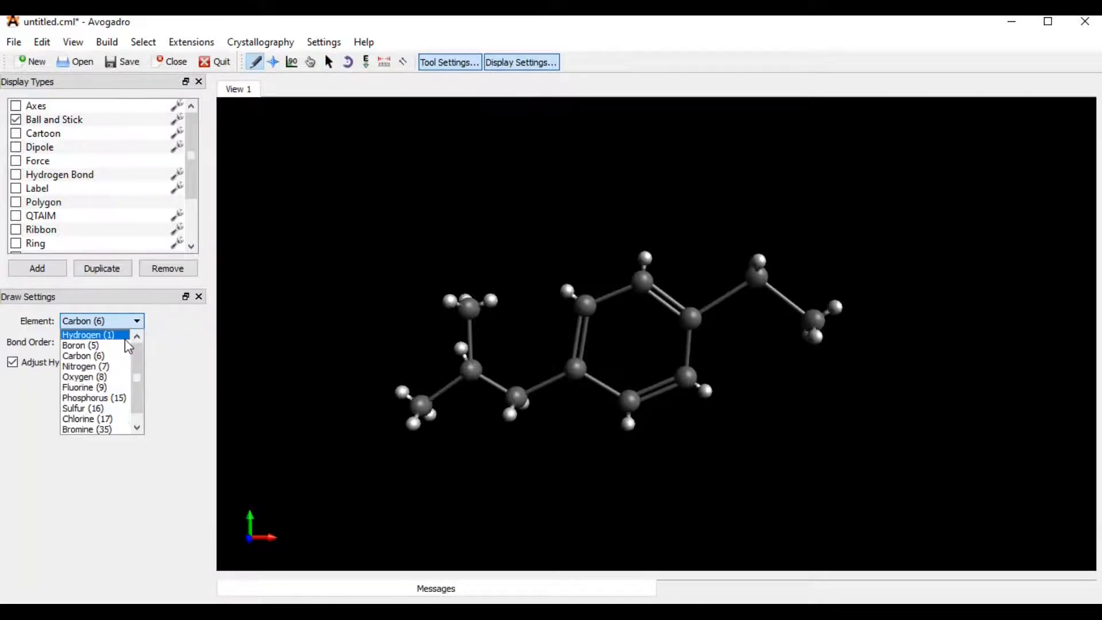
{"action": "left_click", "coordinate": [109, 376]}
{"action": "left_click_drag", "start_coordinate": [816, 326], "coordinate": [867, 295]}
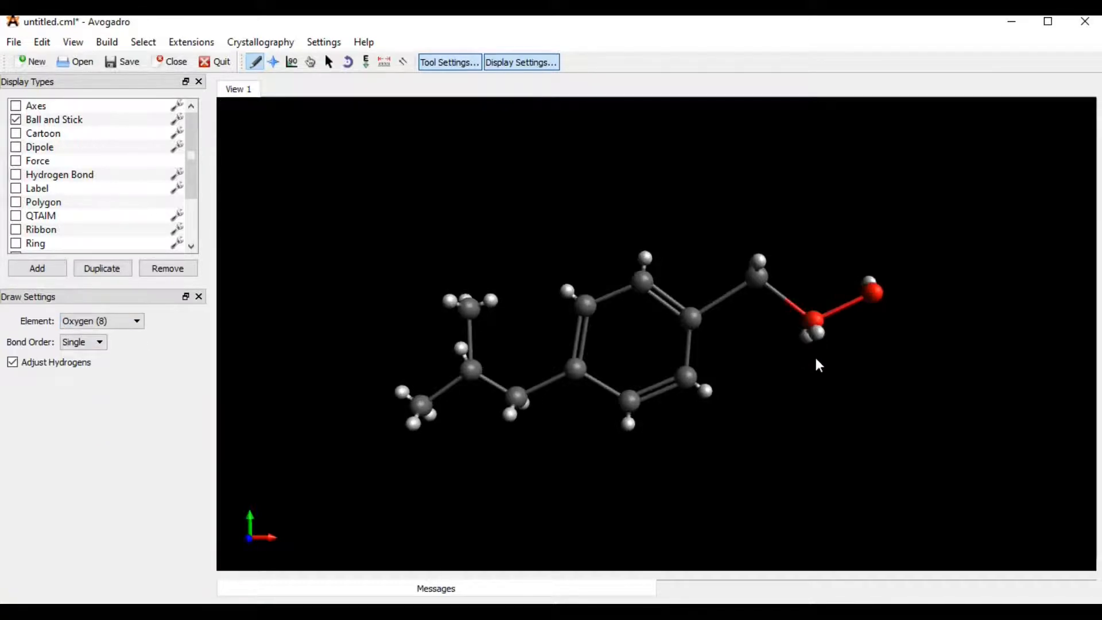
{"action": "left_click_drag", "start_coordinate": [816, 394], "coordinate": [815, 382]}
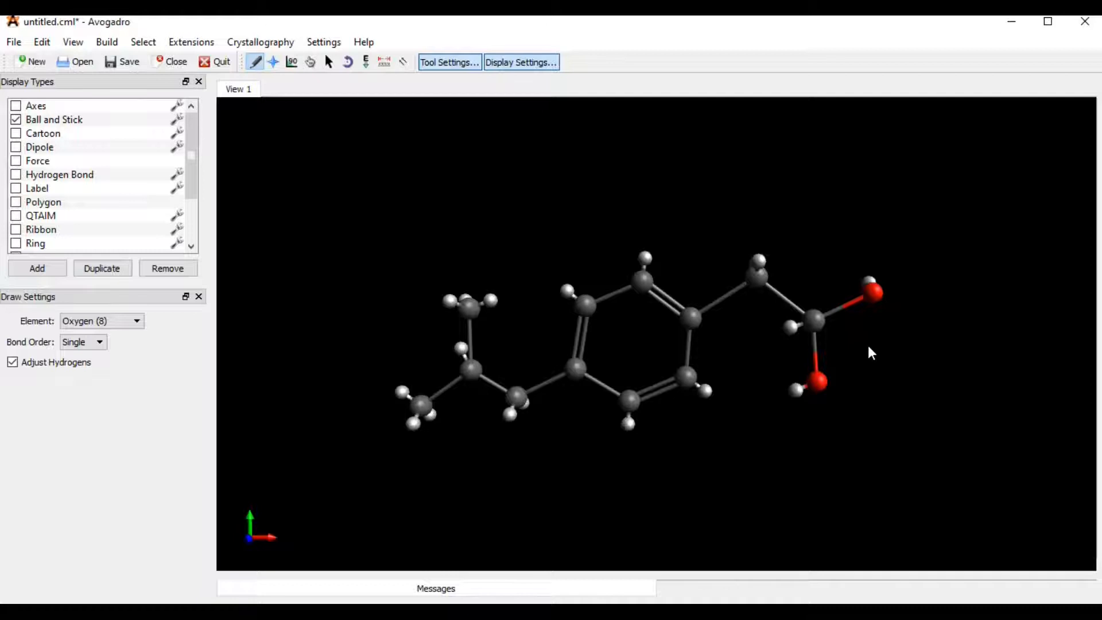
{"action": "left_click", "coordinate": [842, 309]}
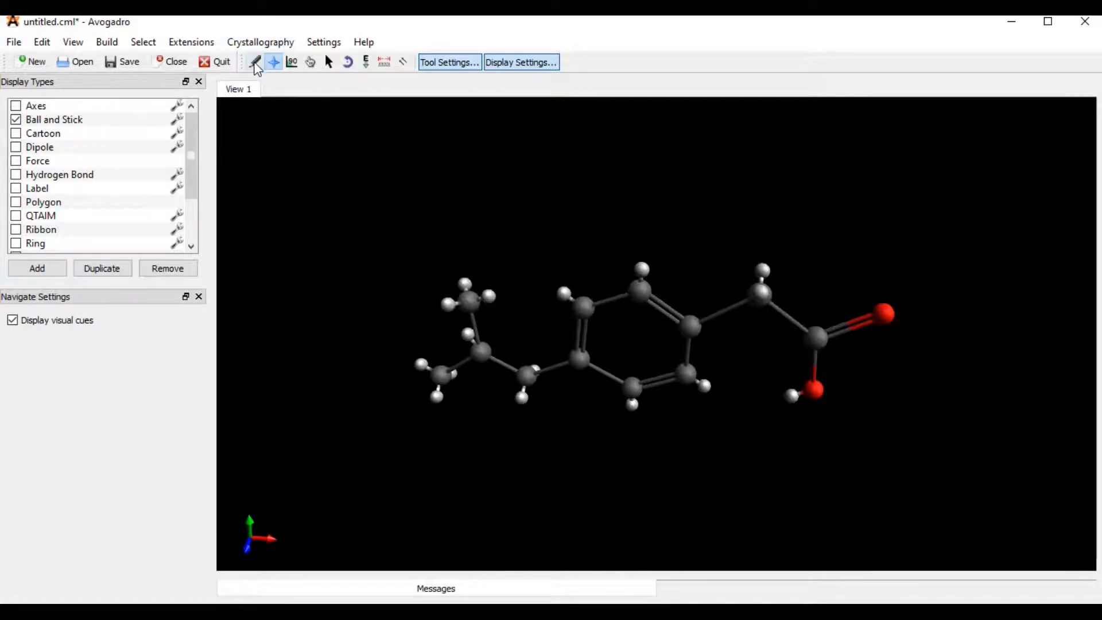
- Add a methyl group to the carbon between the ring and the carboxyl group, and invert that carbon's chirality
{"action": "left_click", "coordinate": [255, 63]}
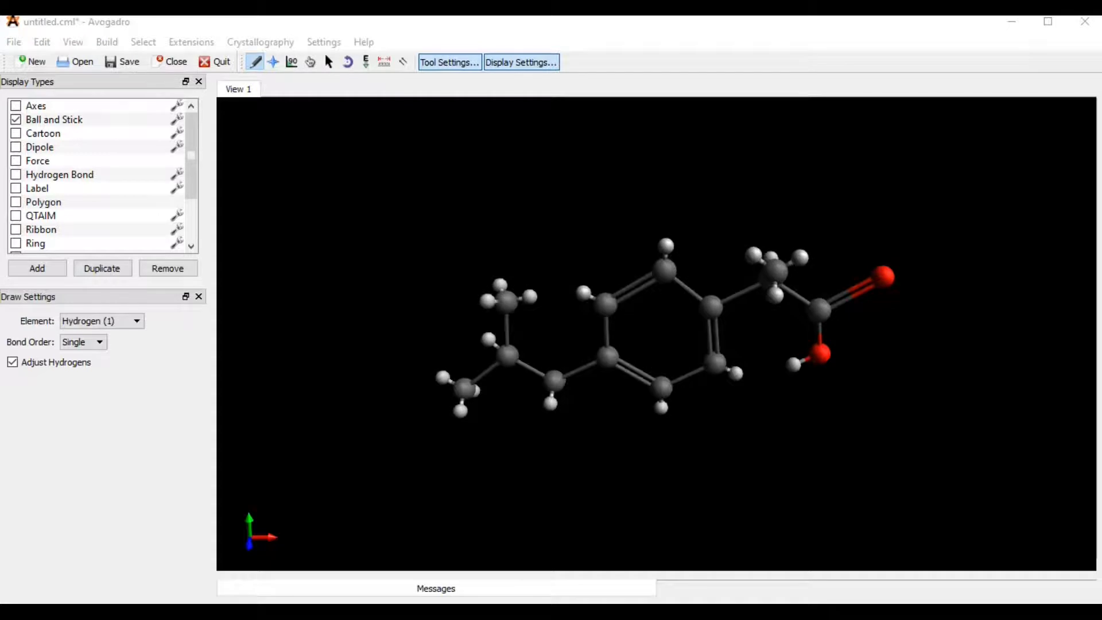
{"action": "left_click", "coordinate": [275, 65]}
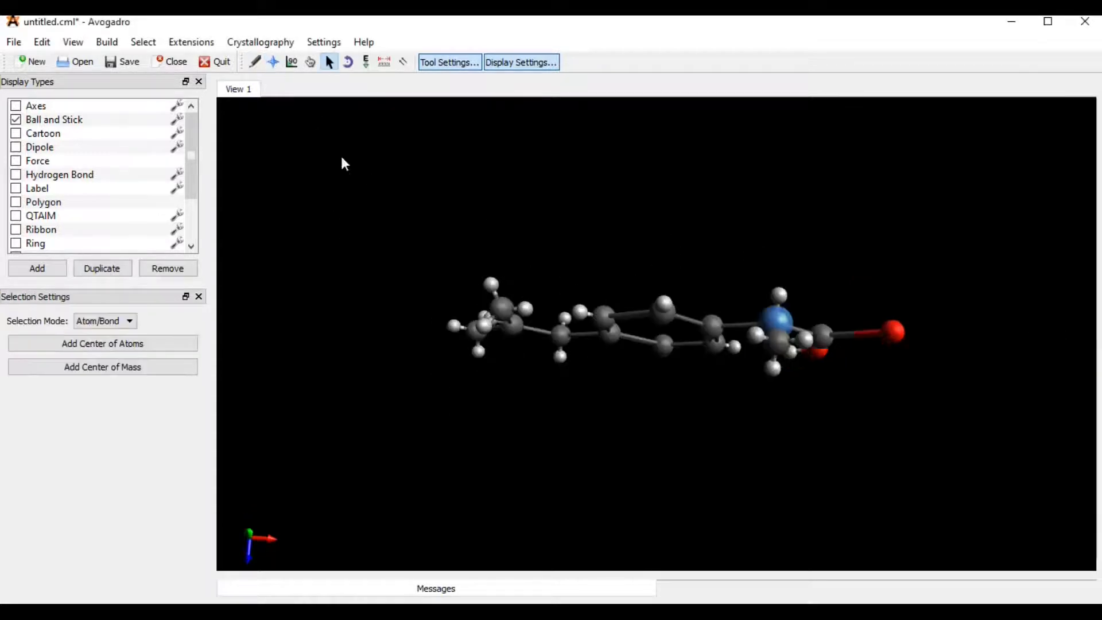
{"action": "left_click", "coordinate": [107, 46]}
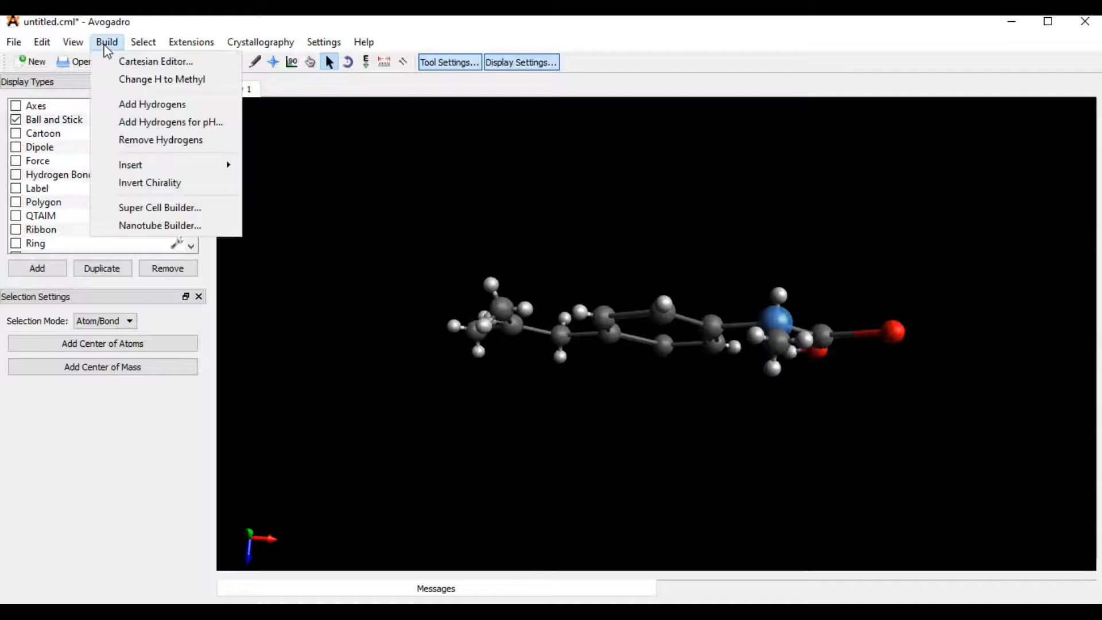
{"action": "left_click", "coordinate": [172, 184]}
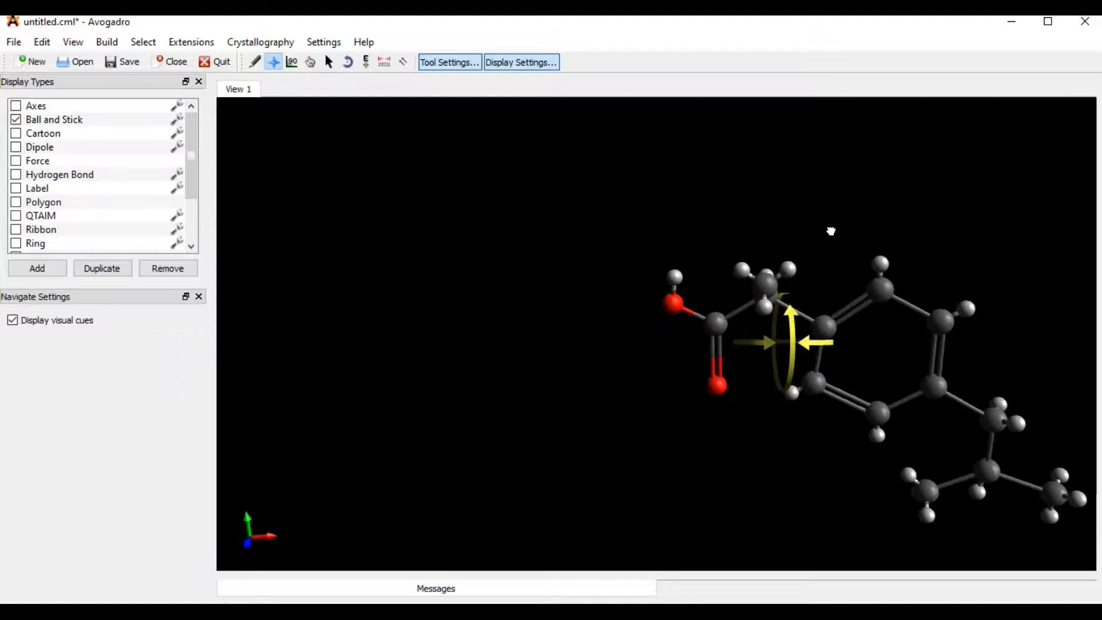
{"action": "left_click_drag", "start_coordinate": [831, 231], "coordinate": [831, 231]}
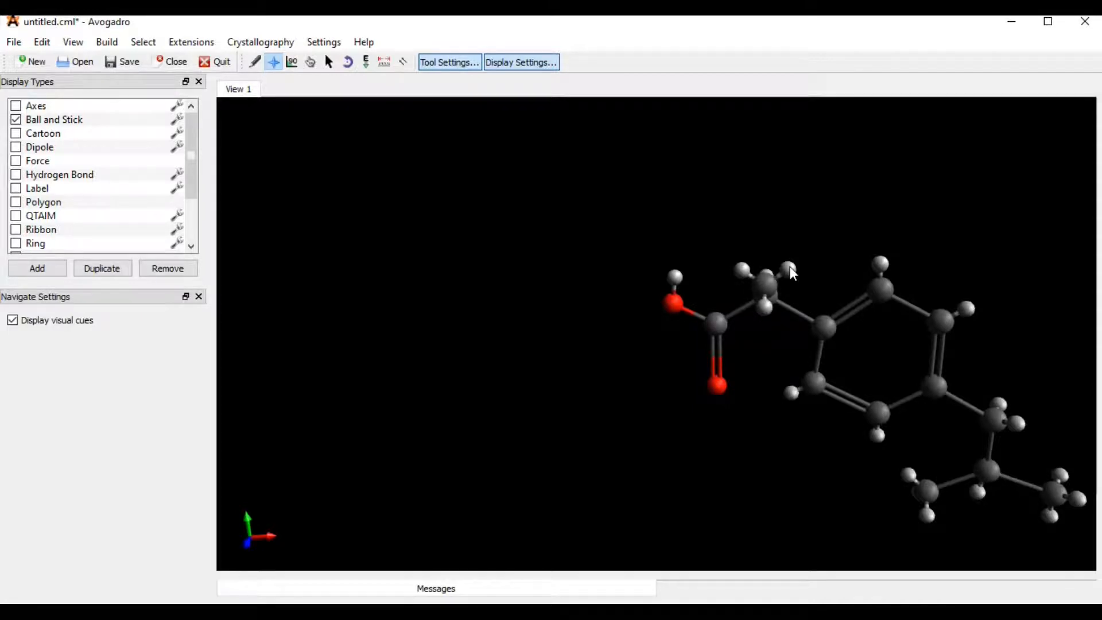
{"action": "right_click_drag", "start_coordinate": [791, 290], "coordinate": [462, 299]}
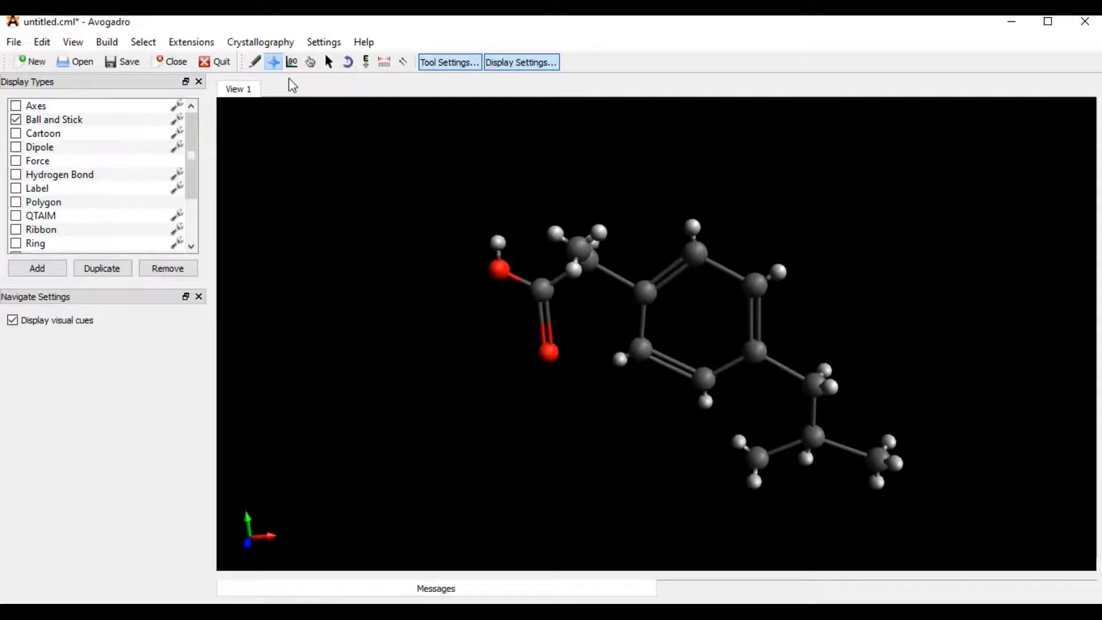
{"action": "left_click_drag", "start_coordinate": [536, 381], "coordinate": [1041, 467]}
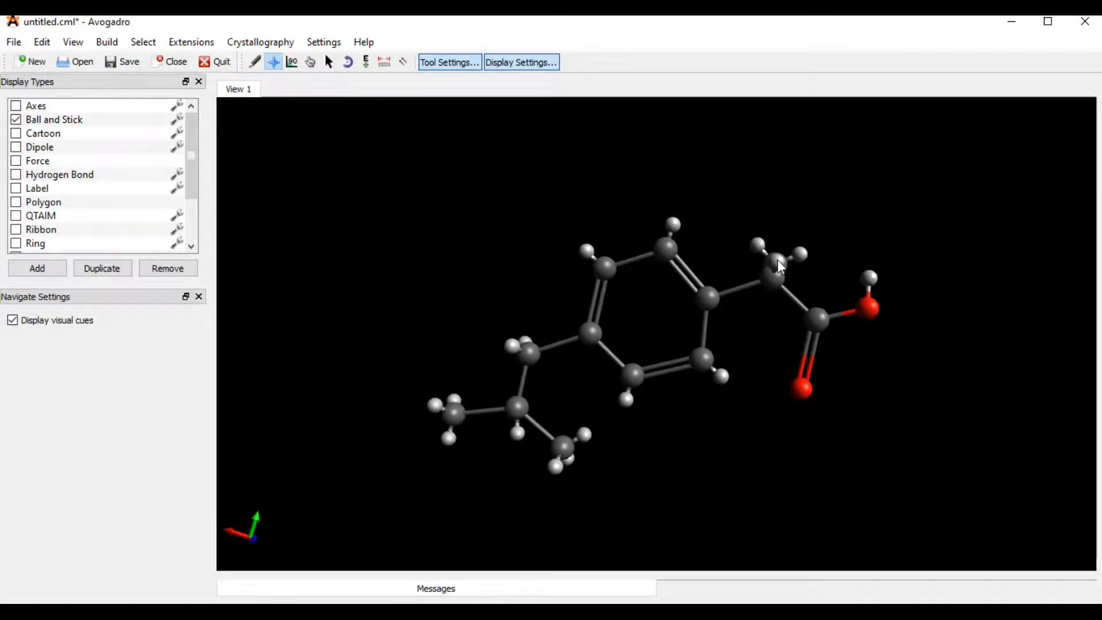
{"action": "left_click_drag", "start_coordinate": [789, 227], "coordinate": [778, 279]}
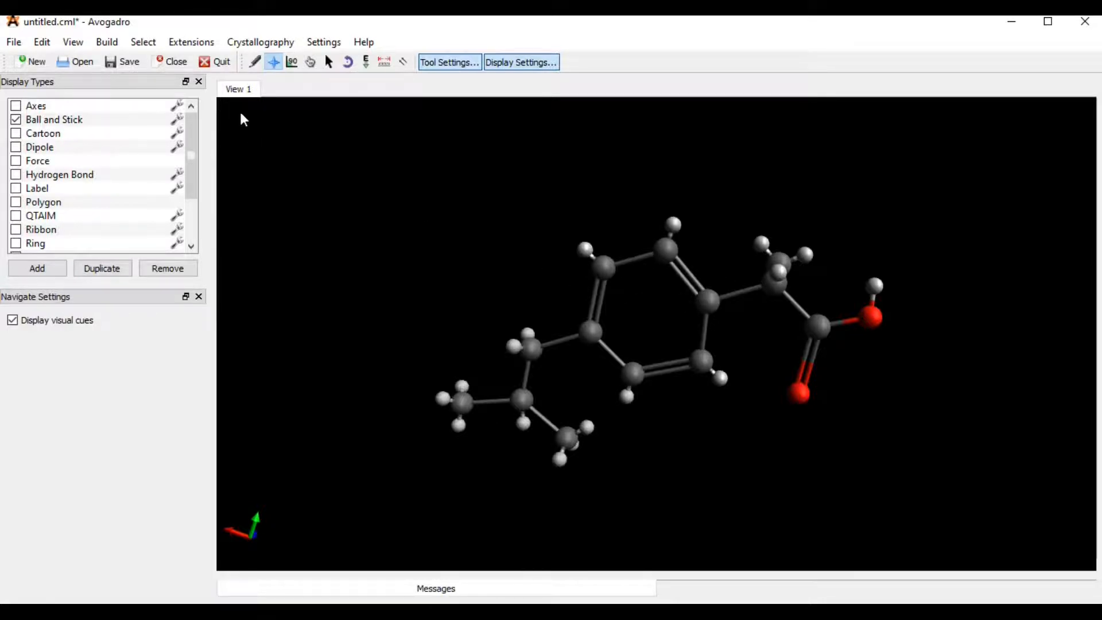
- Set up the molecular mechanics force field as MMFF94 and optimize the molecule's geometry
{"action": "left_click", "coordinate": [185, 43]}
{"action": "mouse_move", "coordinate": [221, 112]}
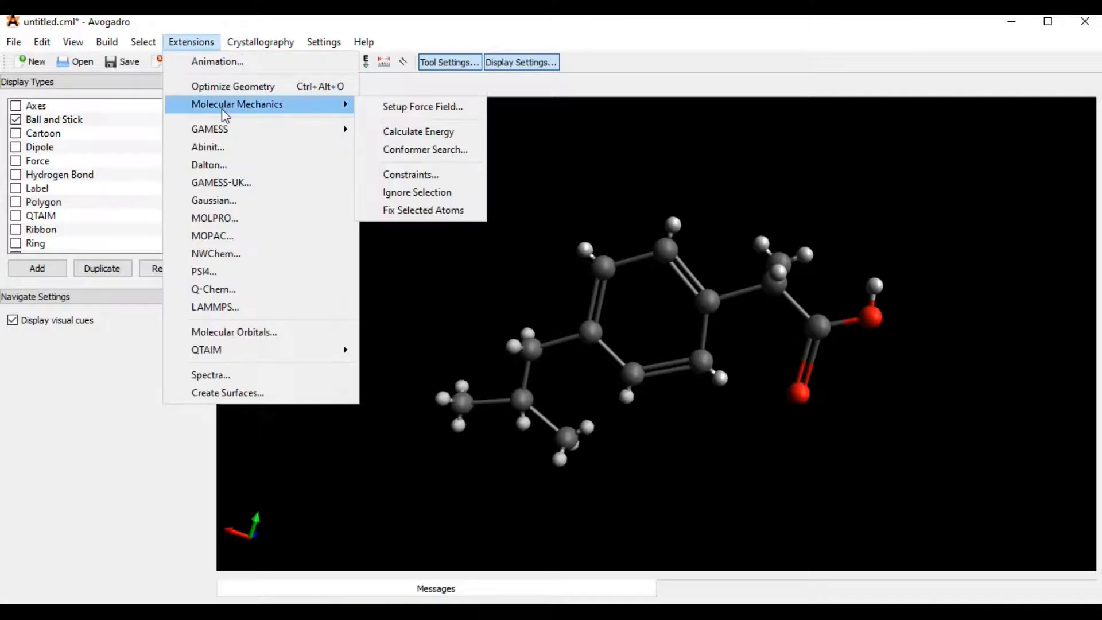
{"action": "left_click", "coordinate": [394, 109]}
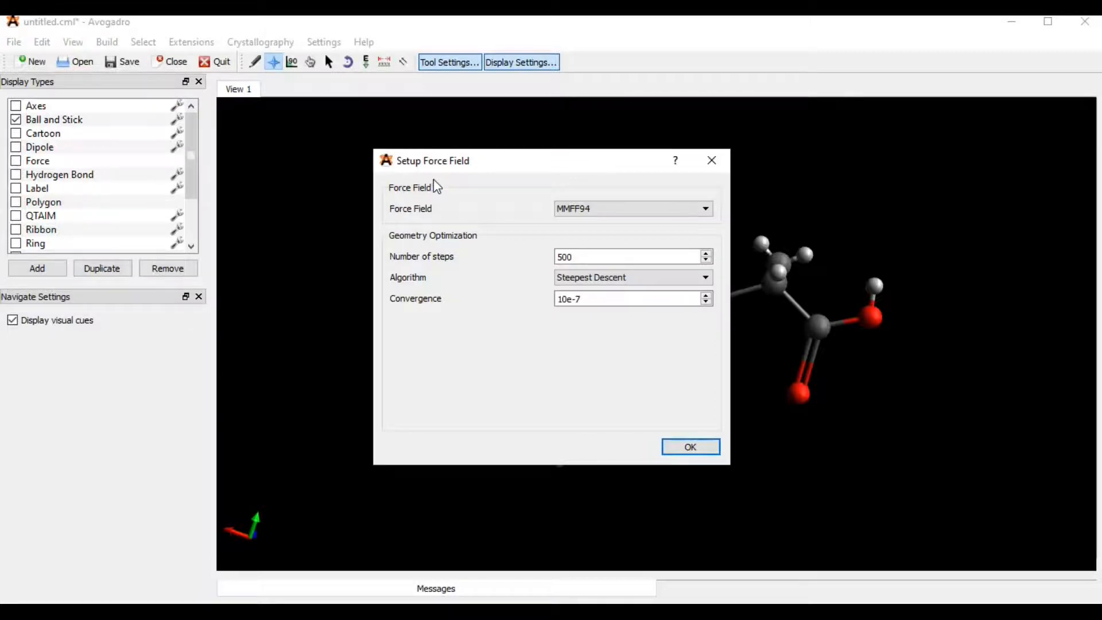
{"action": "left_click", "coordinate": [706, 212]}
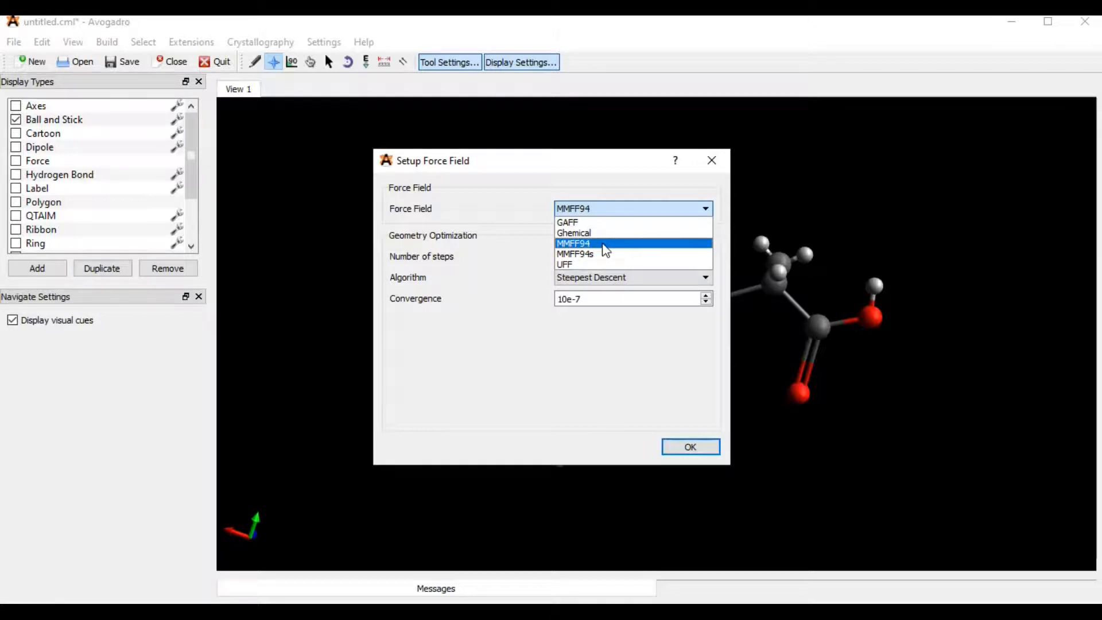
{"action": "left_click", "coordinate": [604, 245]}
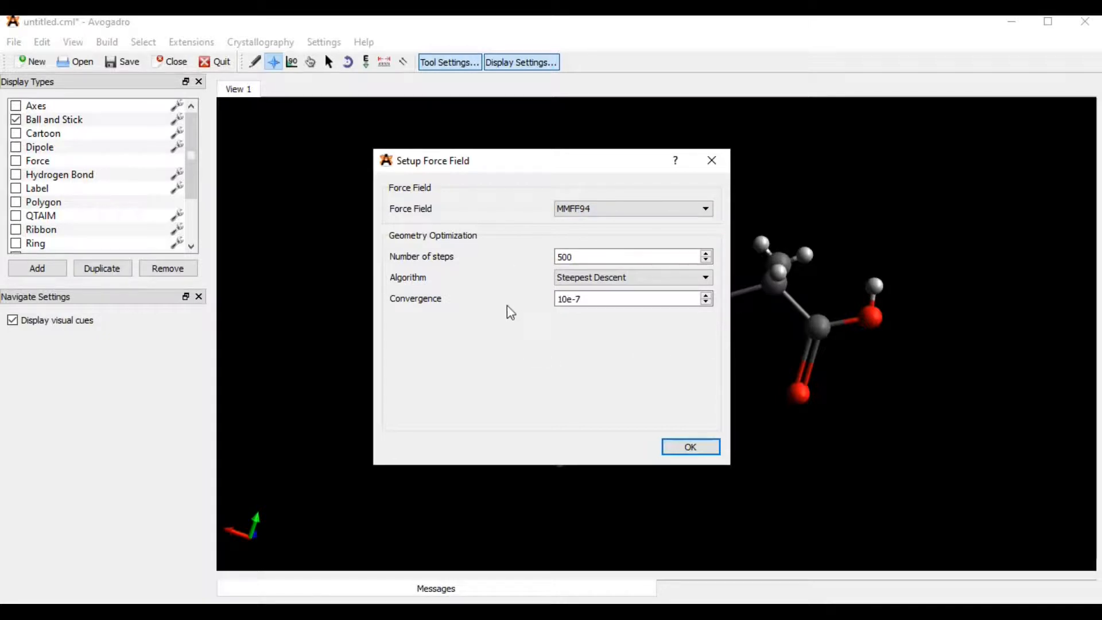
{"action": "left_click", "coordinate": [702, 447]}
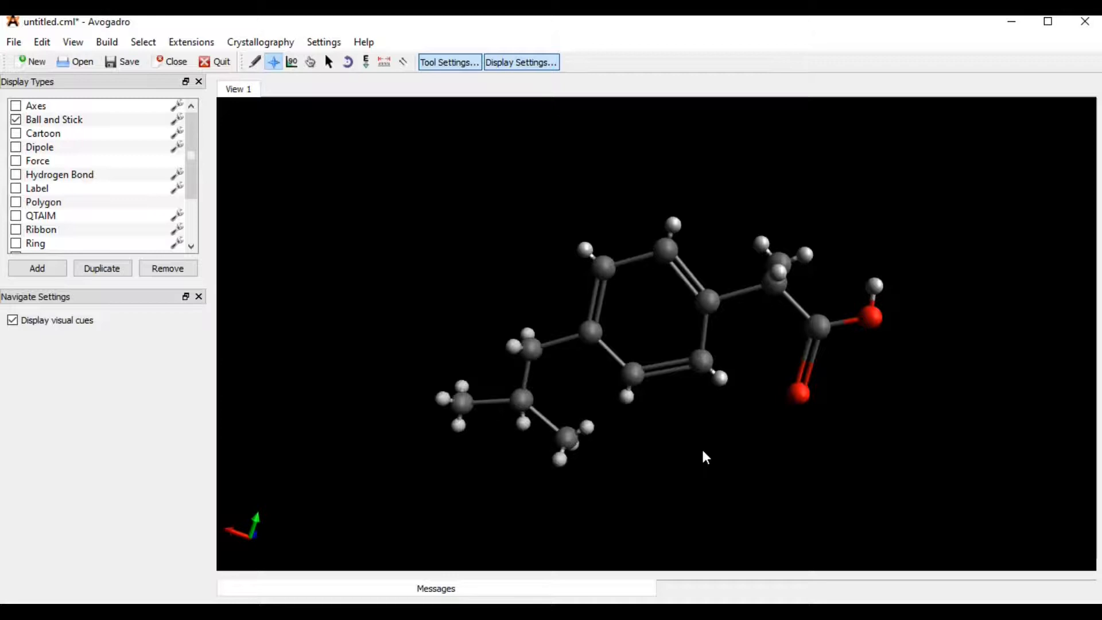
{"action": "left_click", "coordinate": [201, 44]}
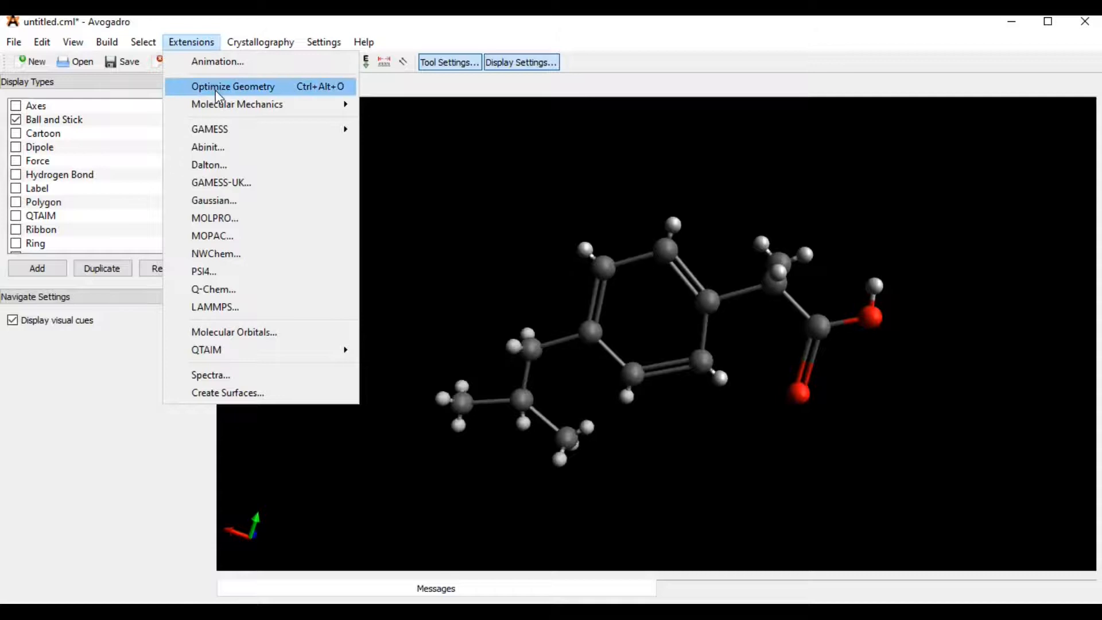
{"action": "left_click", "coordinate": [248, 93]}
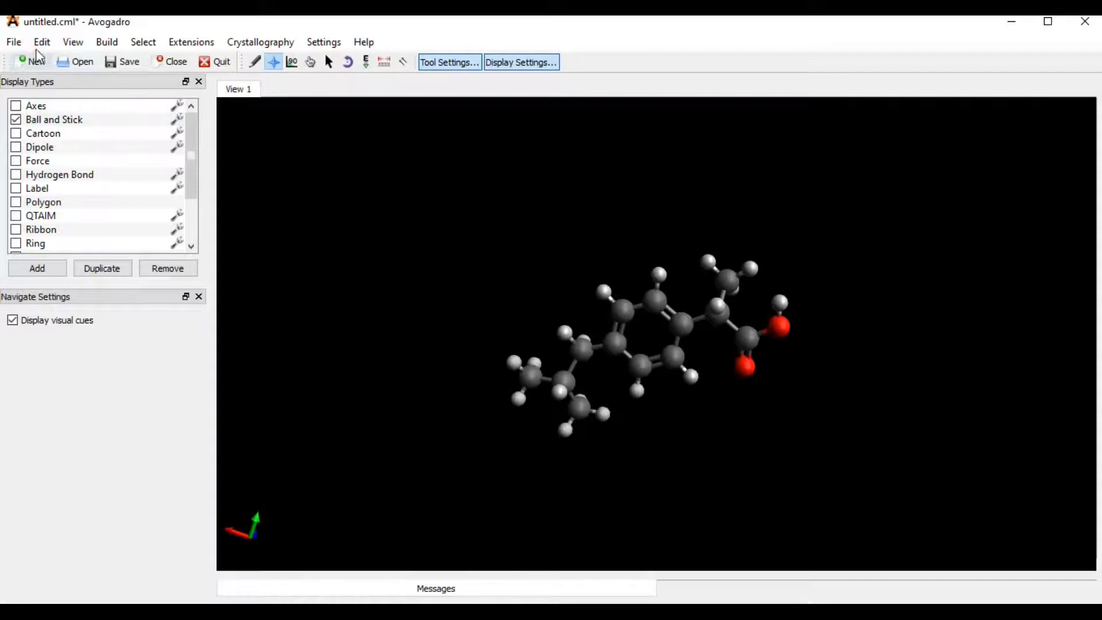
- Save the molecule as ibuprofeno_inicial in Sybyl Mol2 format in the Tutorial folder
{"action": "left_click", "coordinate": [17, 47]}
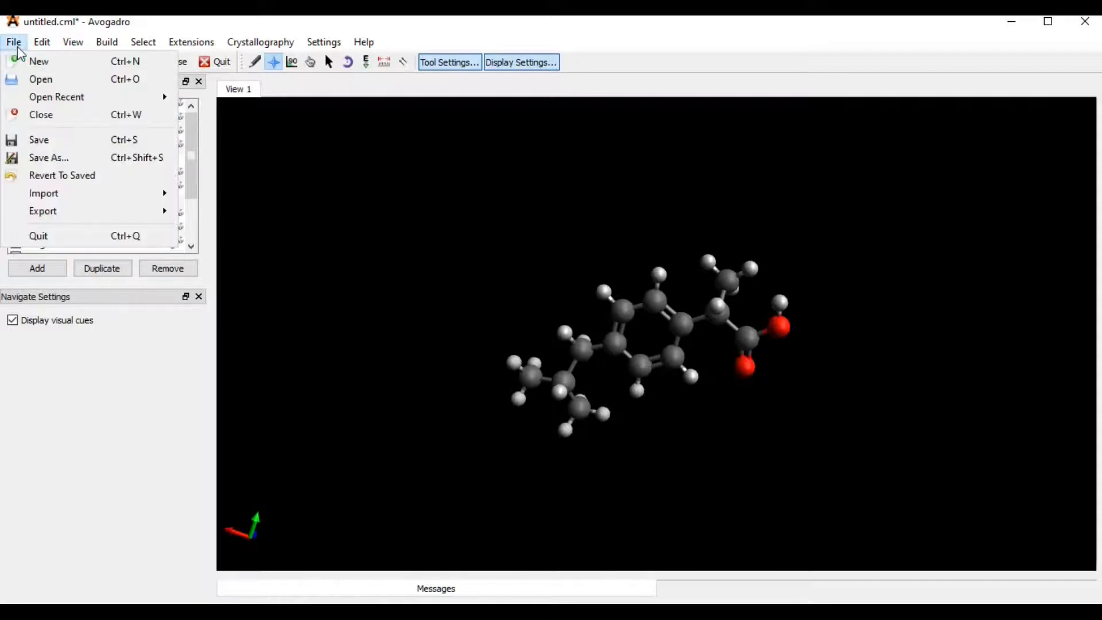
{"action": "left_click", "coordinate": [77, 158]}
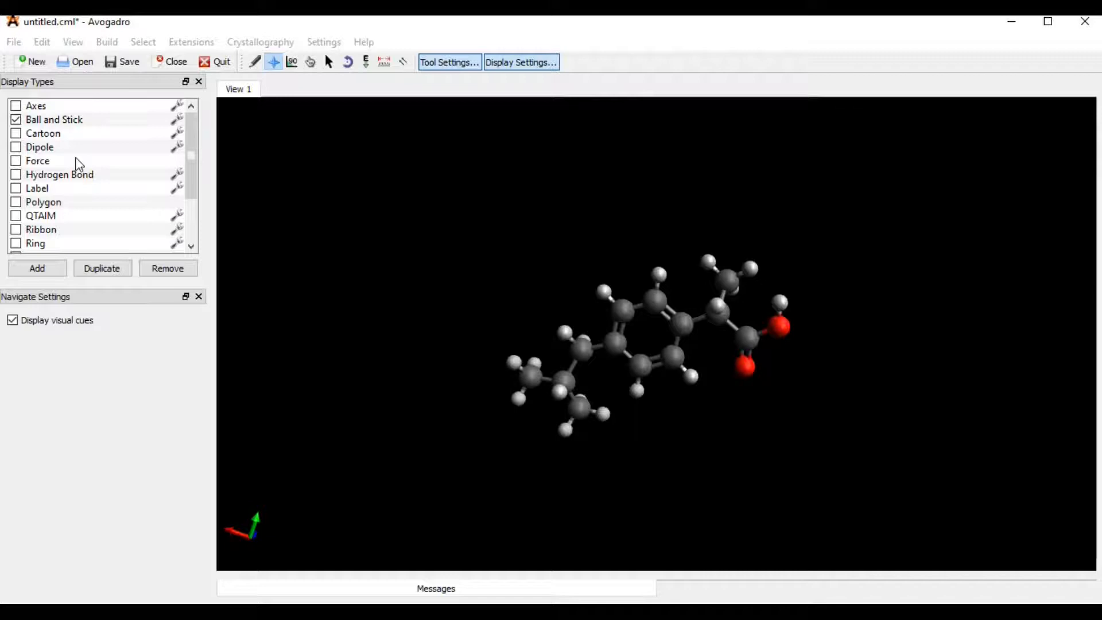
{"action": "type", "text": "i"}
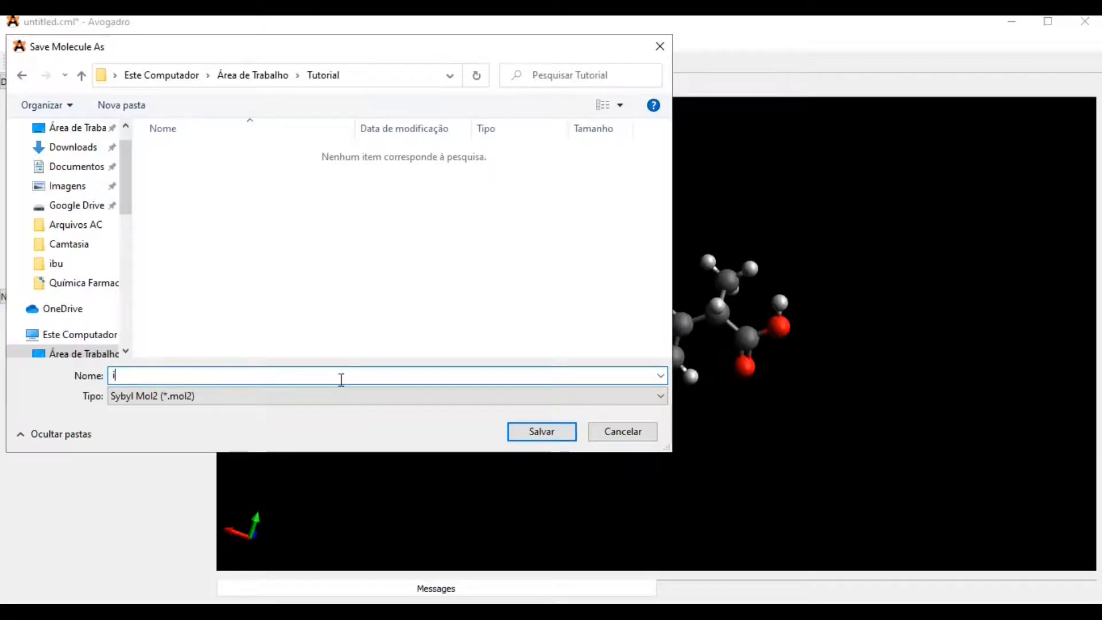
{"action": "type", "text": "buprofeno_inicial"}
{"action": "left_click", "coordinate": [640, 396]}
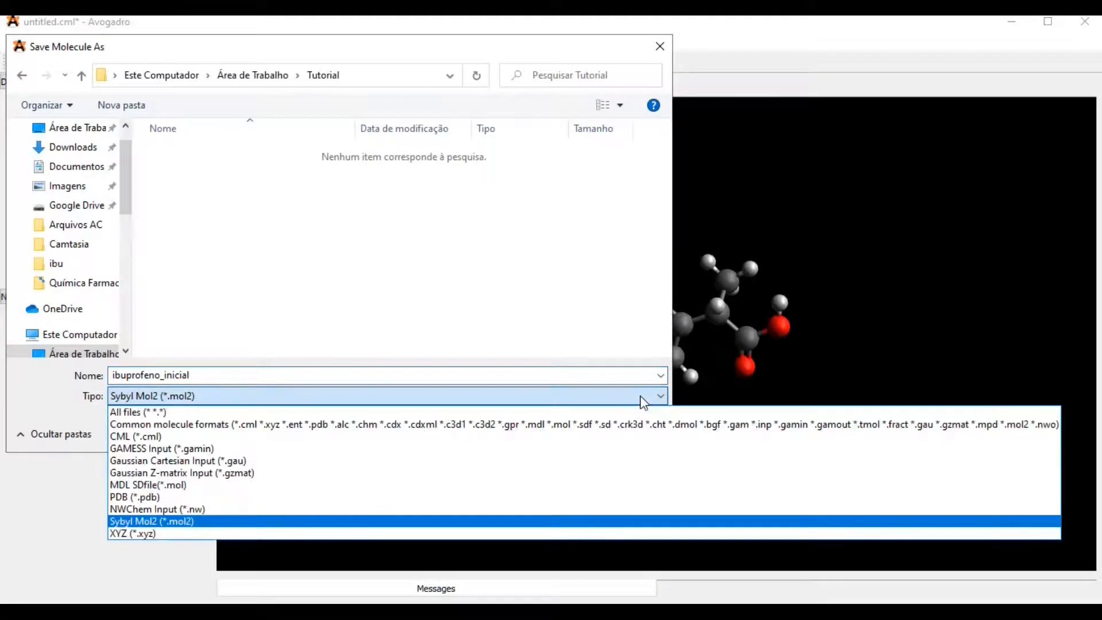
{"action": "left_click", "coordinate": [169, 522]}
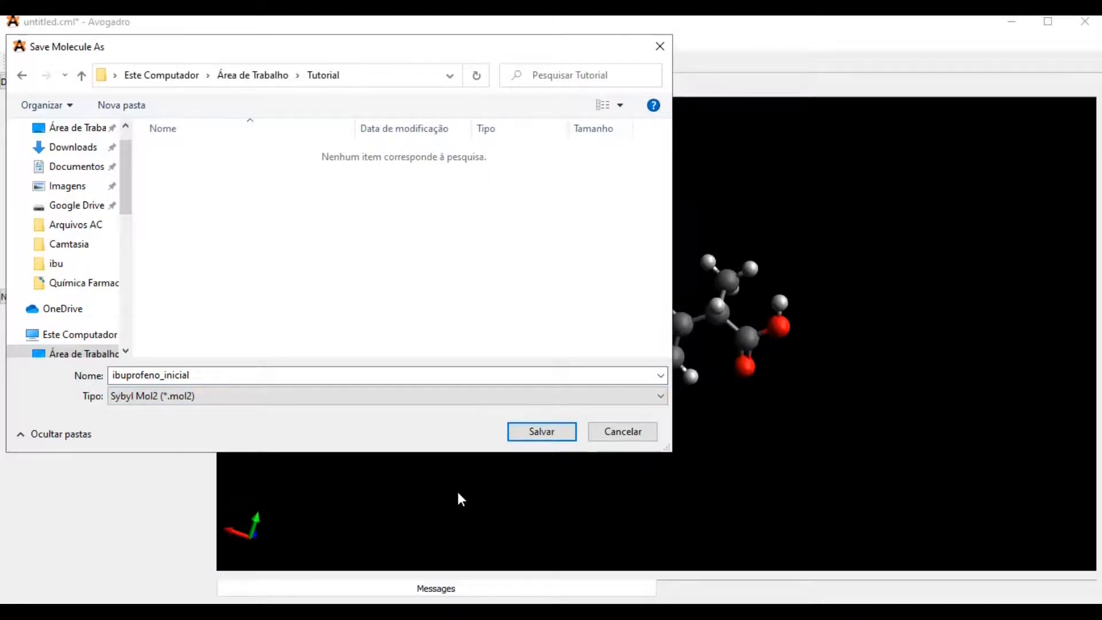
{"action": "left_click", "coordinate": [516, 435]}
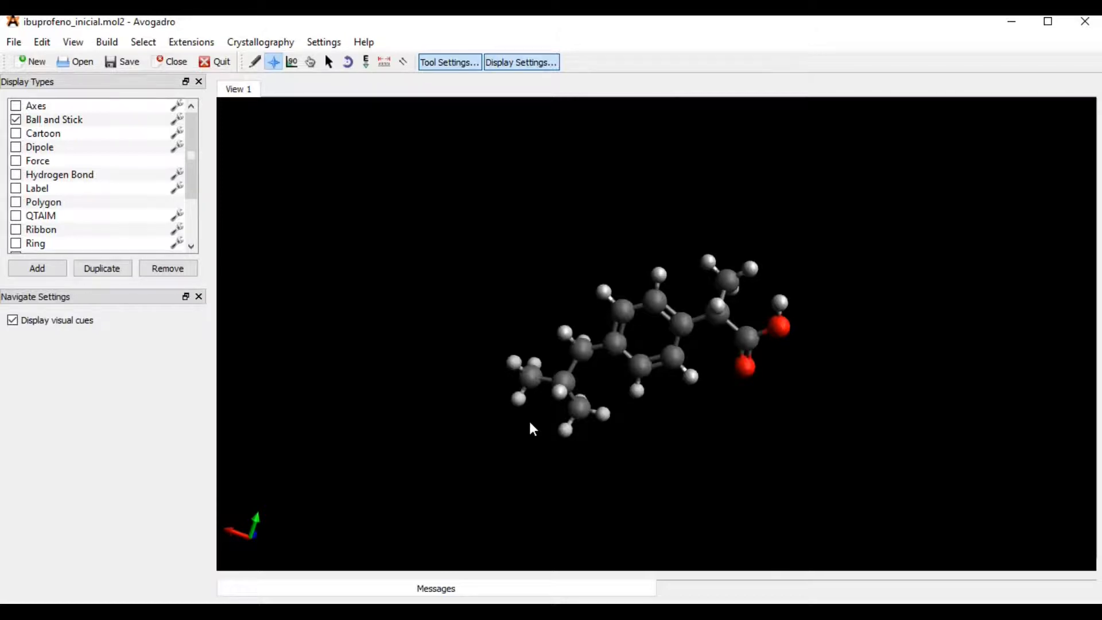
- Calculate the molecular mechanics energy of the optimized ibuprofen structure and dismiss the result
{"action": "left_click", "coordinate": [204, 45]}
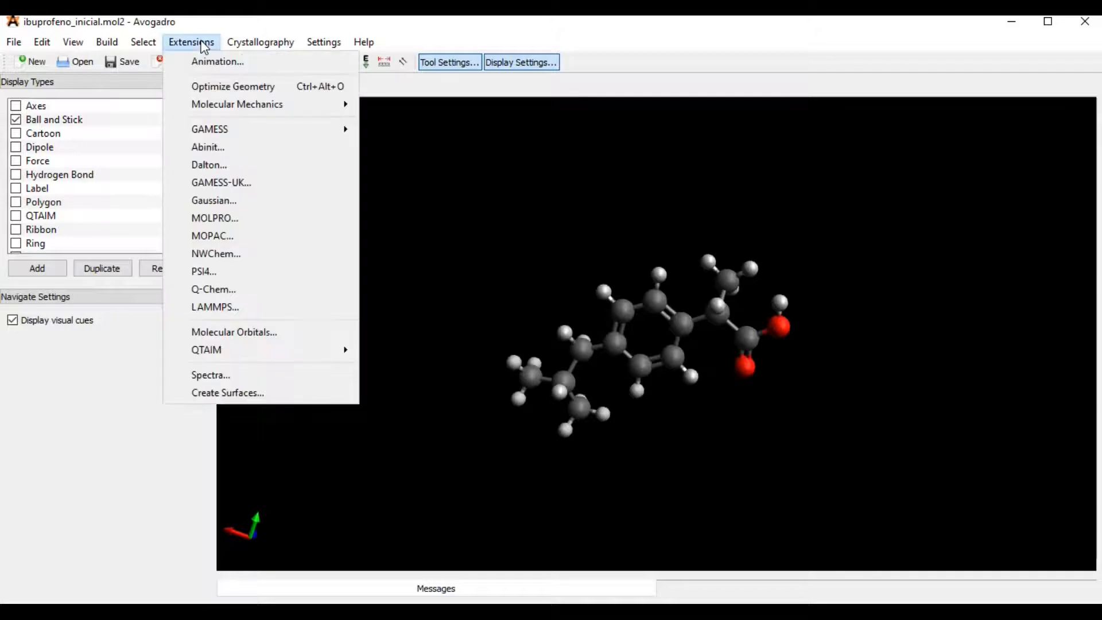
{"action": "mouse_move", "coordinate": [215, 105]}
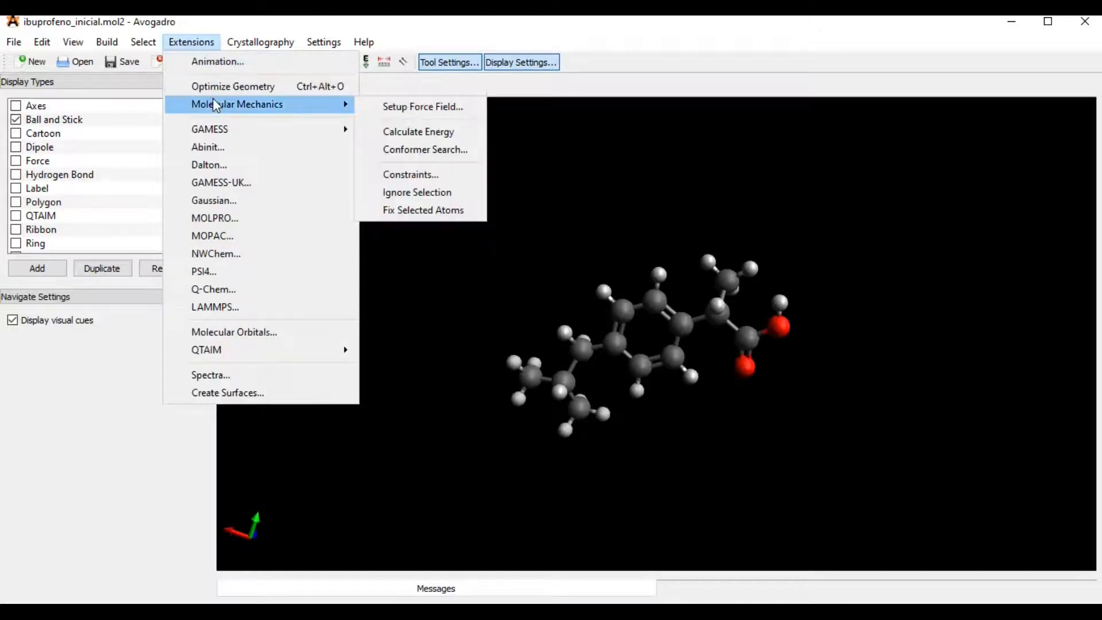
{"action": "left_click", "coordinate": [420, 131]}
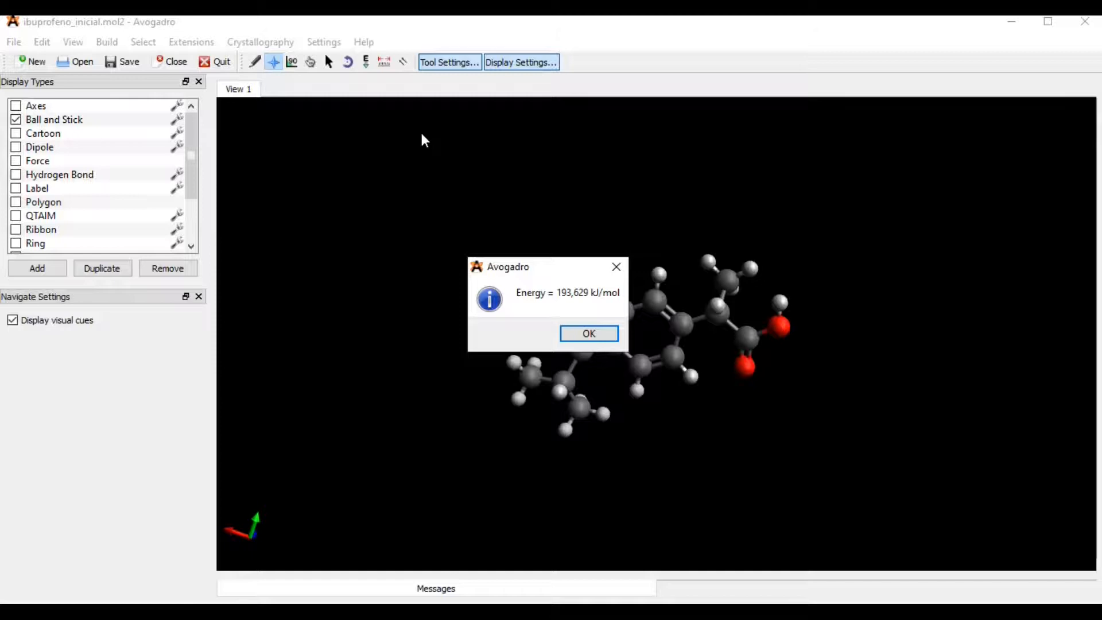
{"action": "key", "text": "Return"}
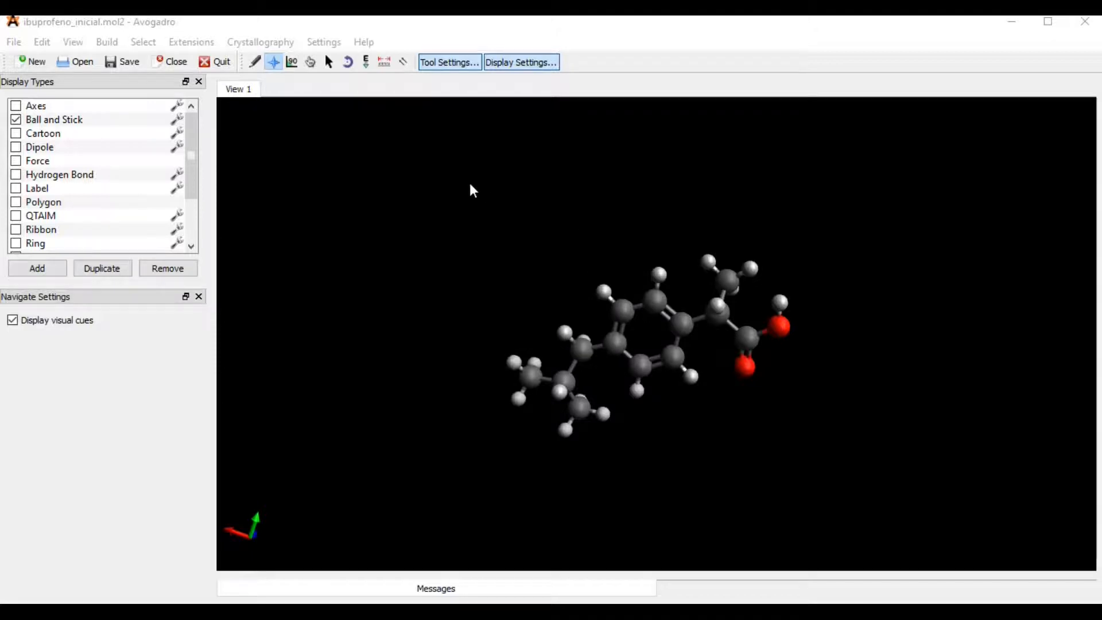
- Run a conformer search on the molecule using the systematic rotor search method
{"action": "left_click", "coordinate": [191, 43]}
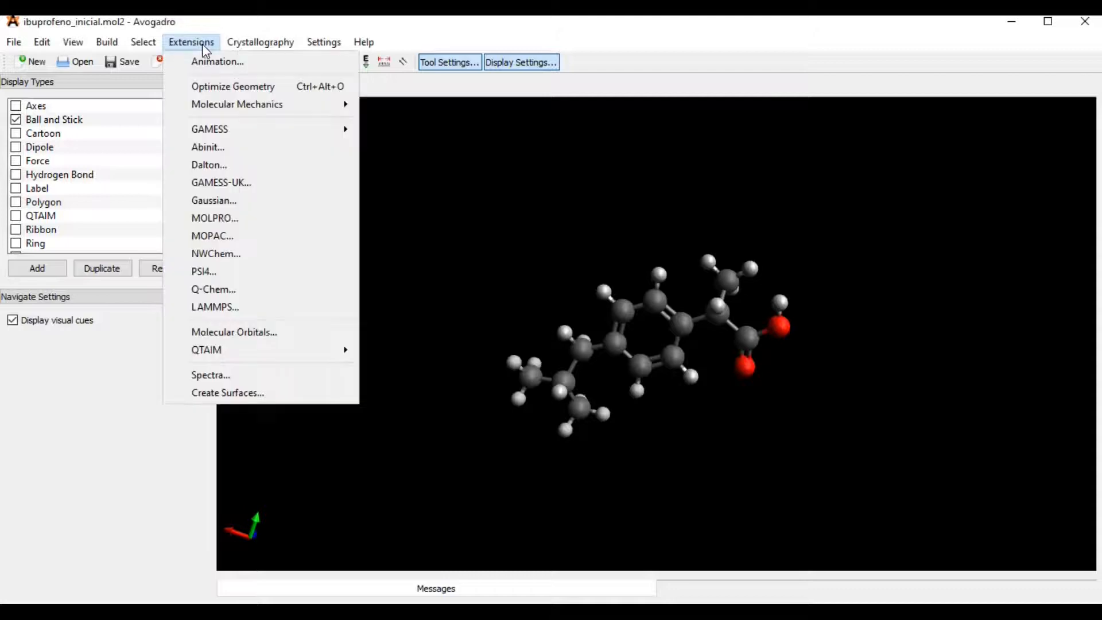
{"action": "mouse_move", "coordinate": [231, 110]}
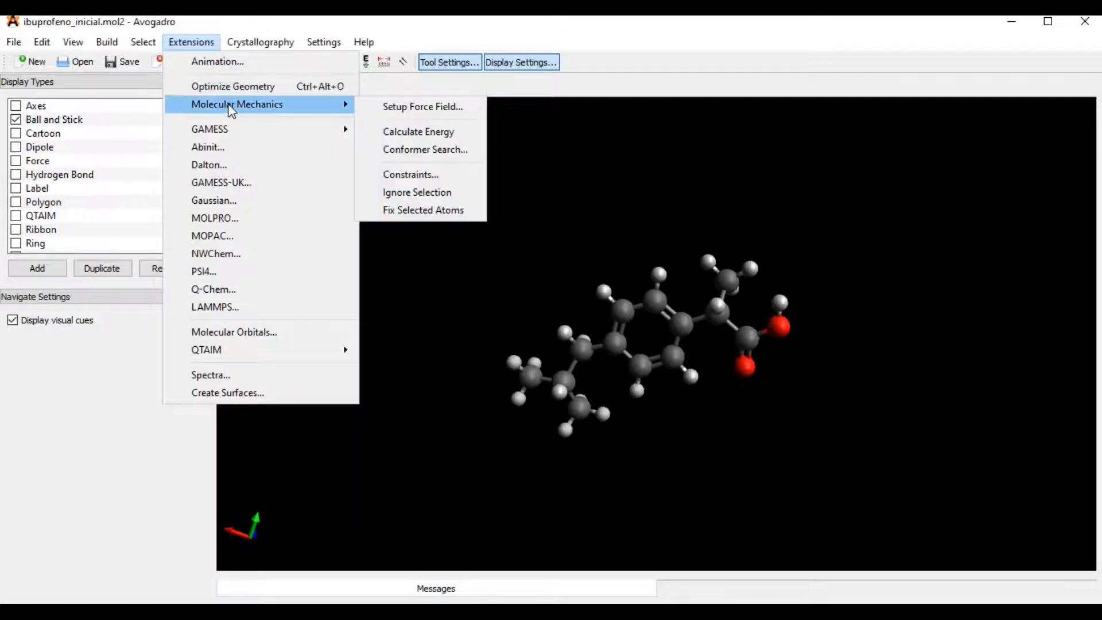
{"action": "mouse_move", "coordinate": [347, 105]}
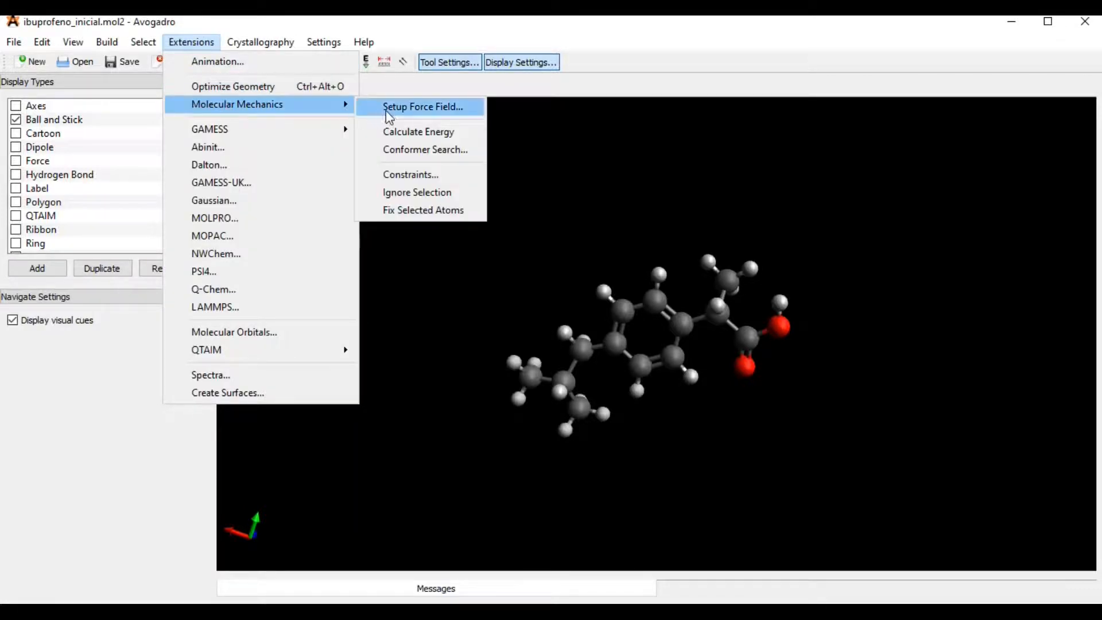
{"action": "left_click", "coordinate": [413, 151]}
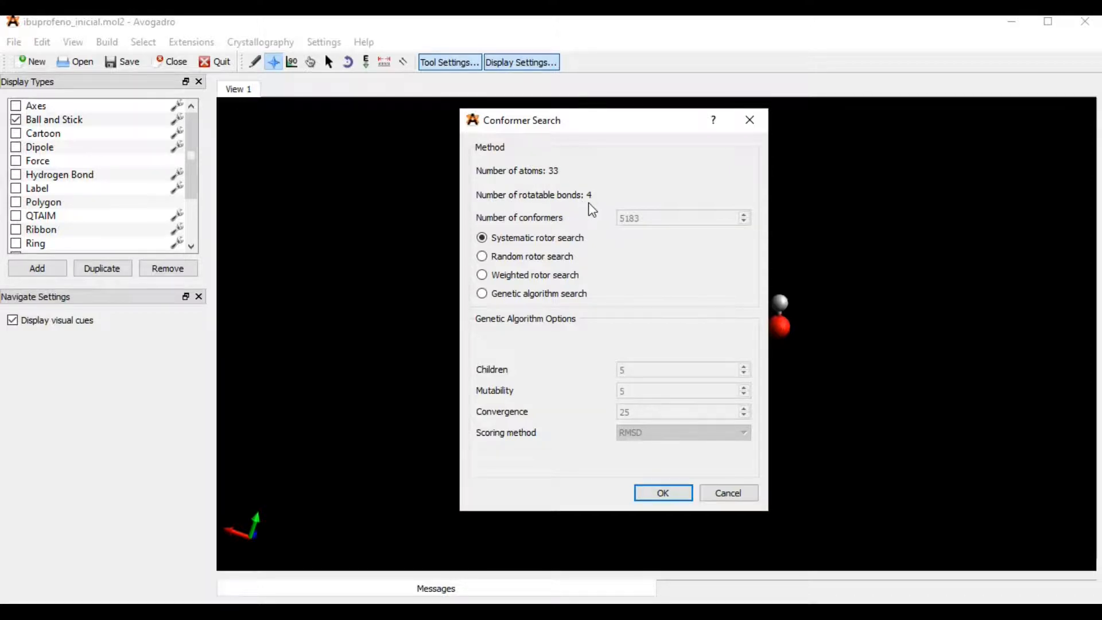
{"action": "left_click_drag", "start_coordinate": [593, 120], "coordinate": [279, 134]}
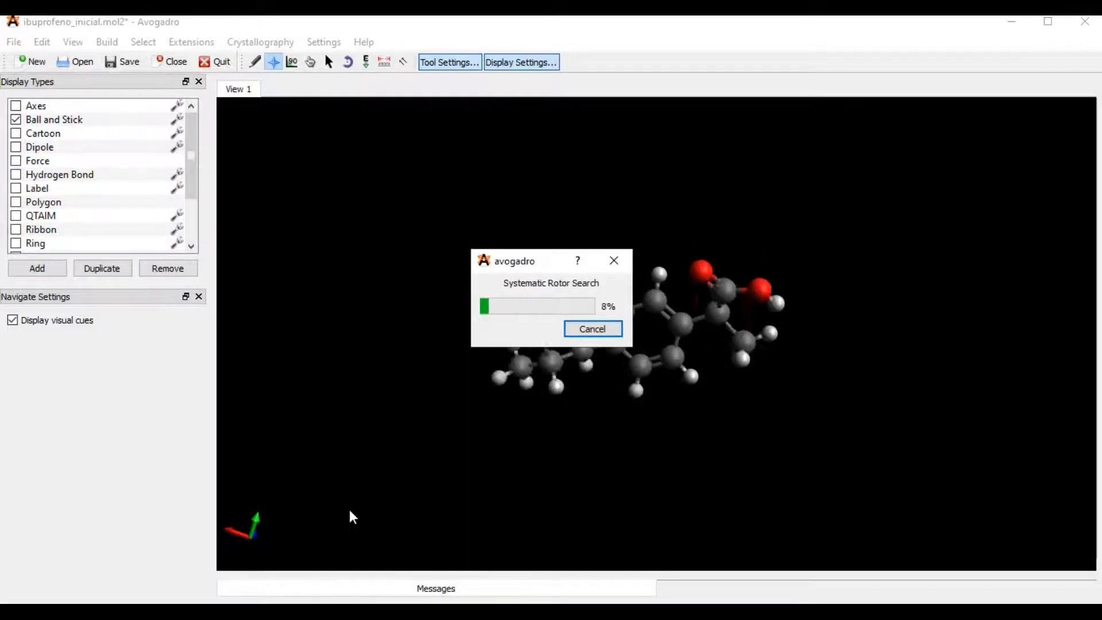
{"action": "left_click_drag", "start_coordinate": [524, 263], "coordinate": [466, 166]}
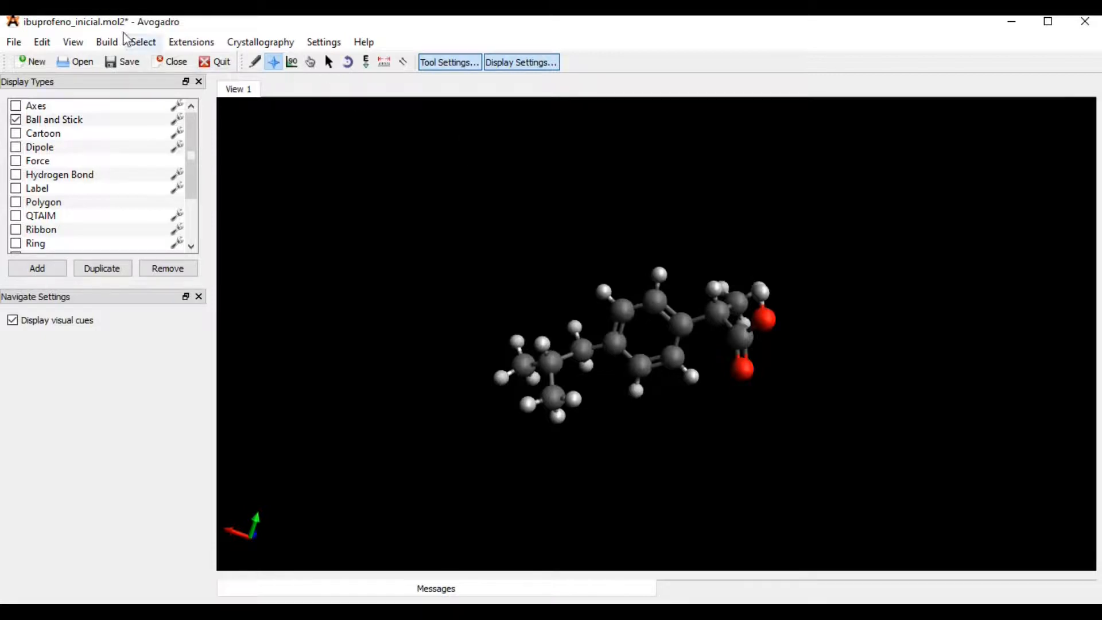
- Open the conformer properties and sort the conformers by energy in descending order, viewing the end of the list
{"action": "left_click", "coordinate": [74, 45]}
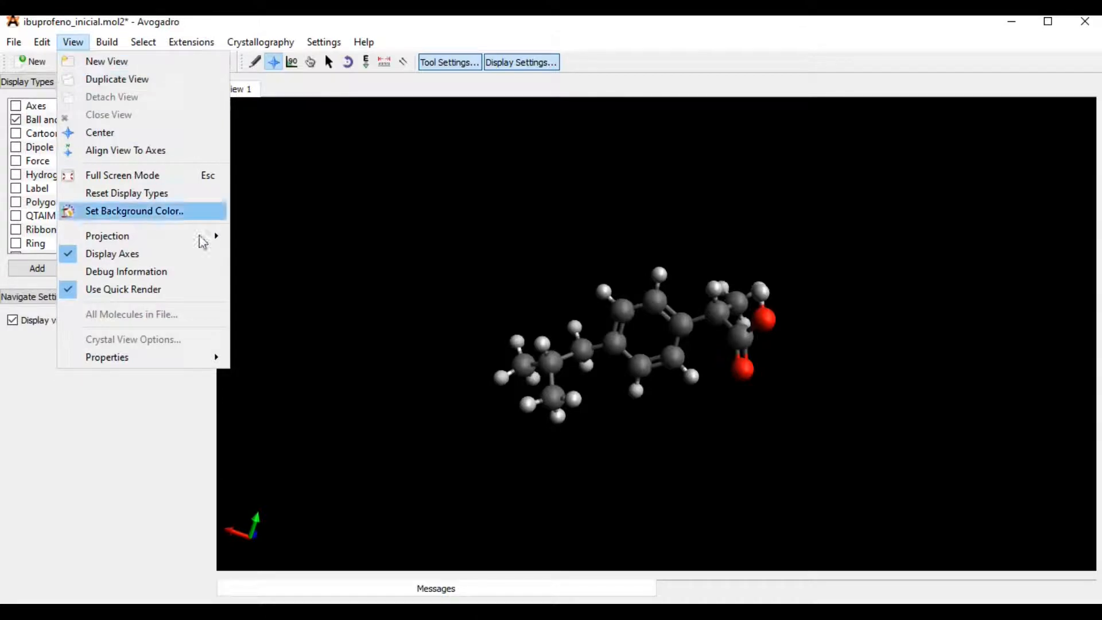
{"action": "mouse_move", "coordinate": [212, 357]}
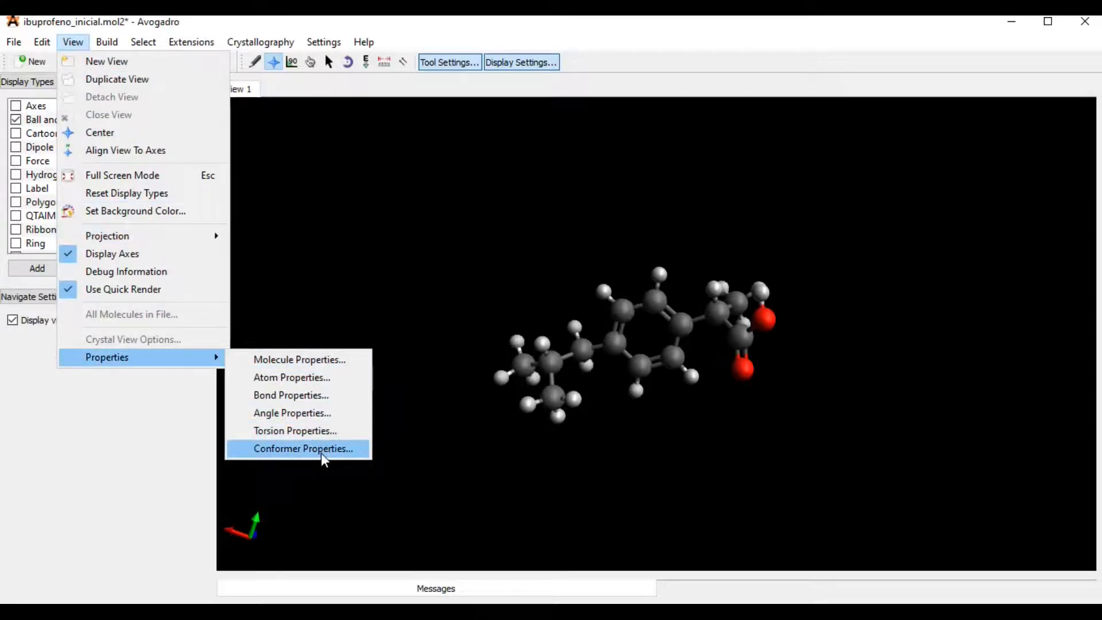
{"action": "left_click", "coordinate": [324, 450]}
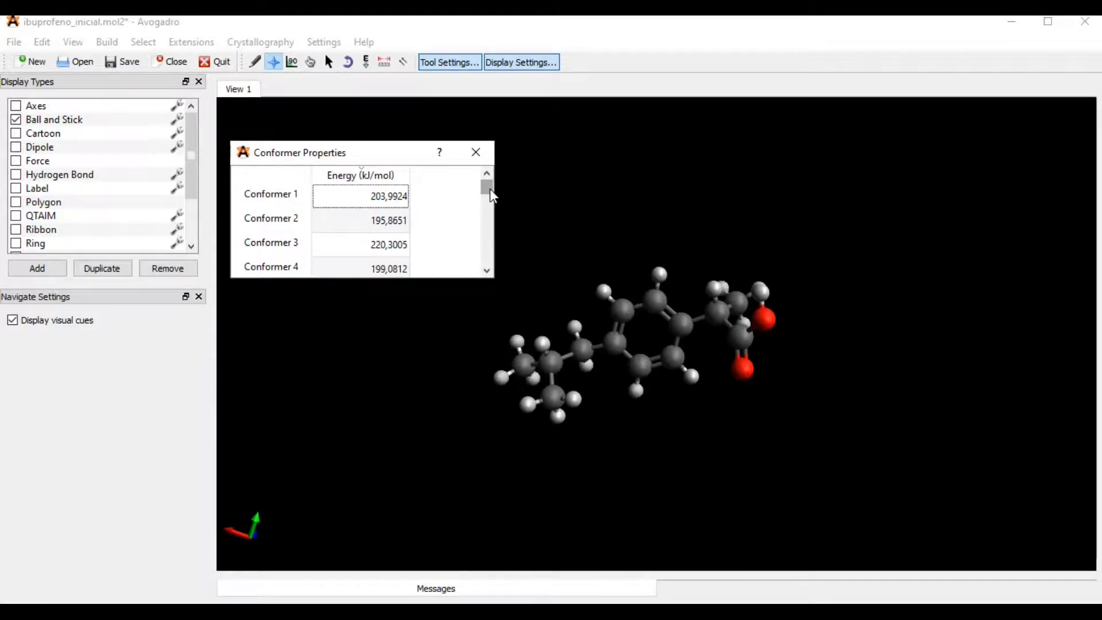
{"action": "left_click_drag", "start_coordinate": [488, 189], "coordinate": [487, 265]}
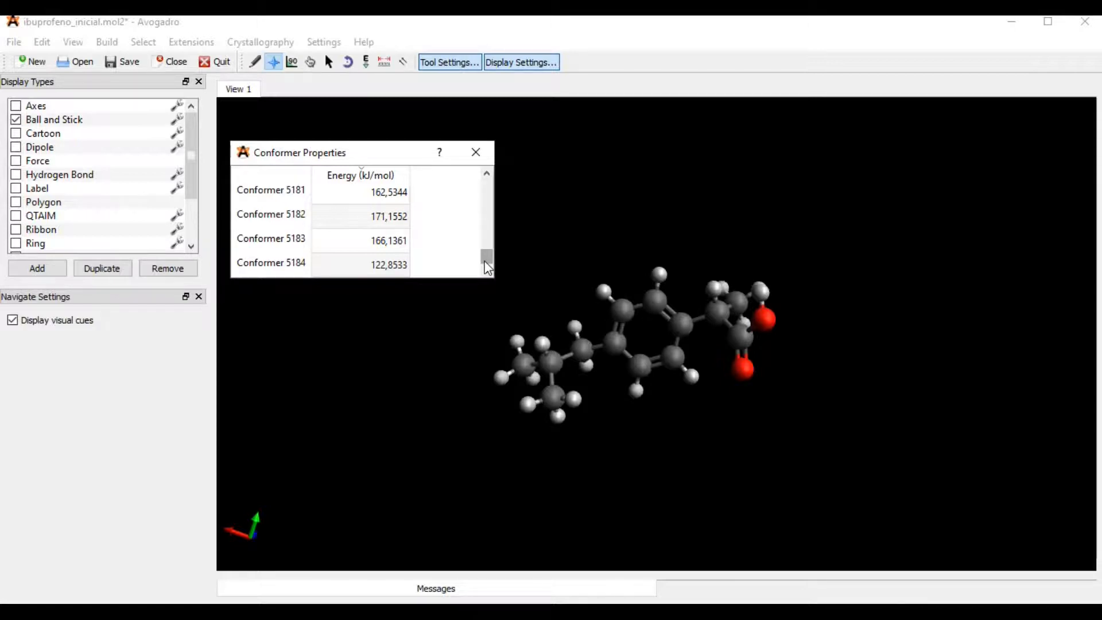
{"action": "left_click", "coordinate": [353, 176]}
{"action": "left_click", "coordinate": [353, 176]}
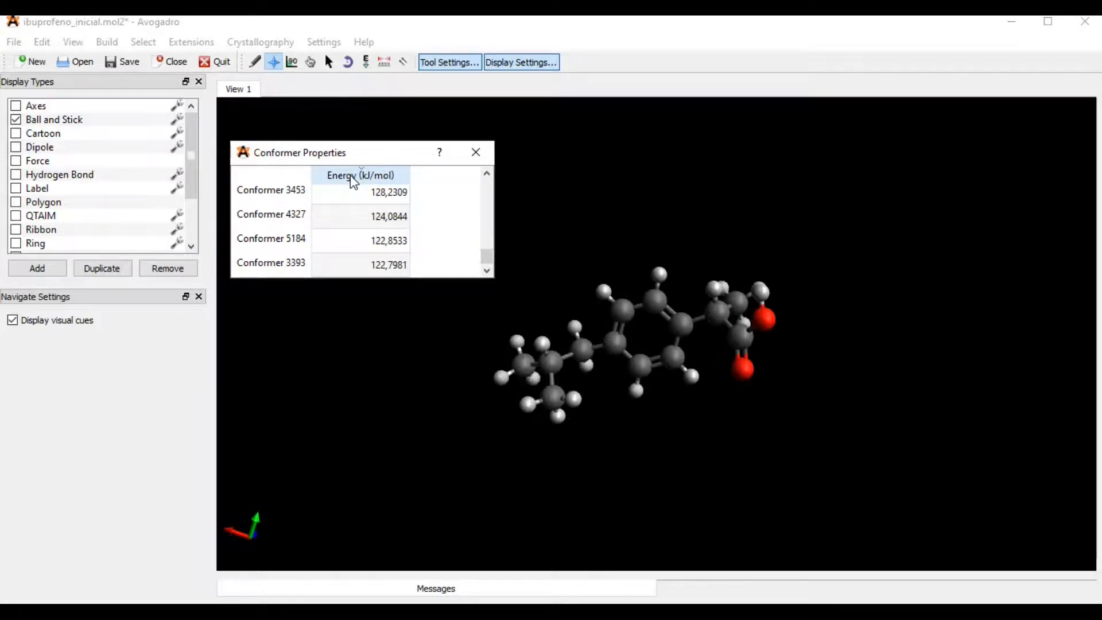
{"action": "left_click", "coordinate": [354, 176]}
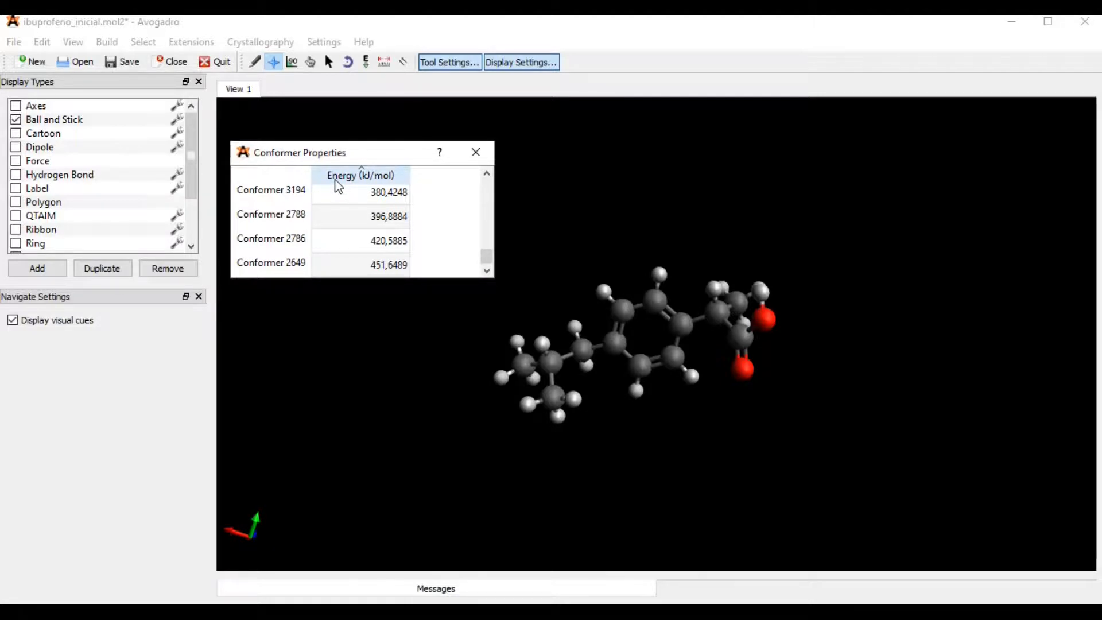
{"action": "left_click", "coordinate": [336, 181]}
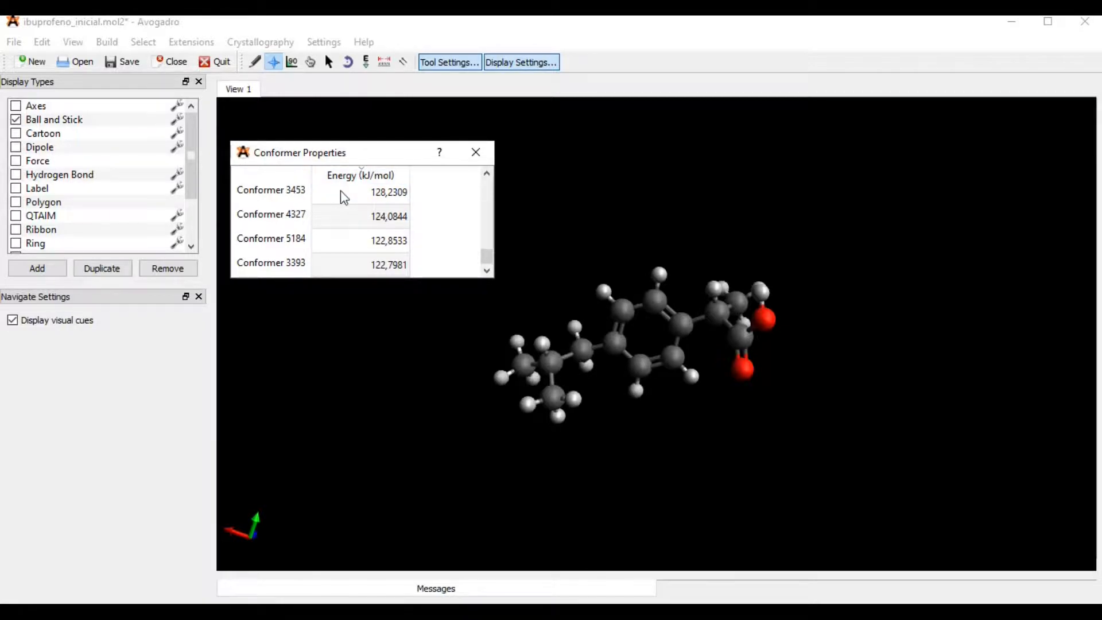
- Select Conformer 3453, inspect its 3D geometry from several angles, and close the conformer properties
{"action": "left_click", "coordinate": [288, 195]}
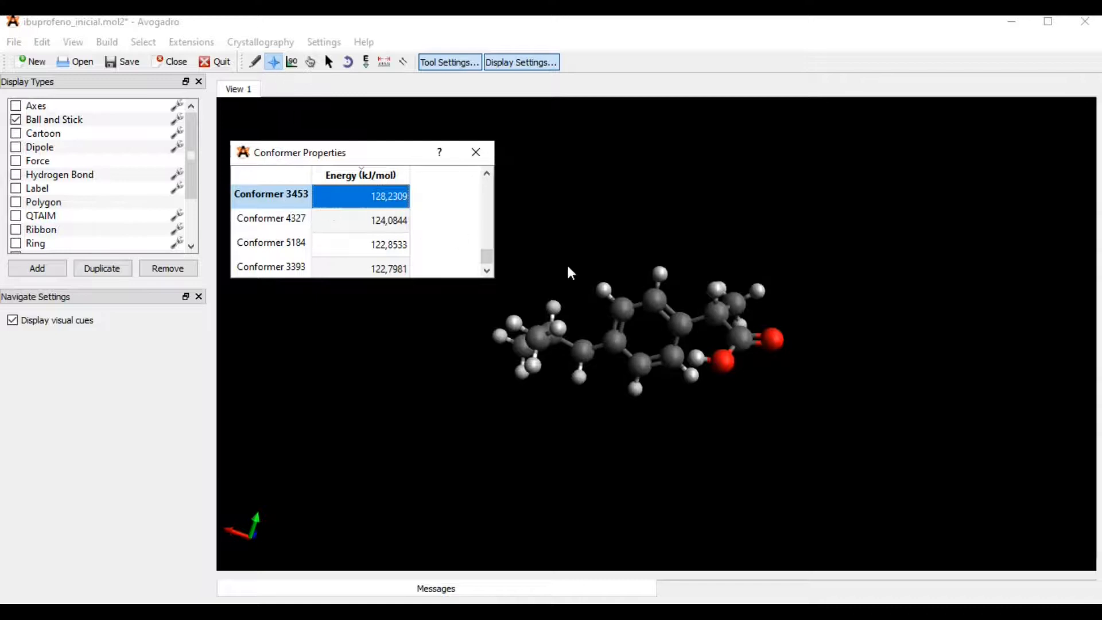
{"action": "left_click_drag", "start_coordinate": [642, 334], "coordinate": [648, 212]}
{"action": "left_click_drag", "start_coordinate": [651, 303], "coordinate": [618, 207]}
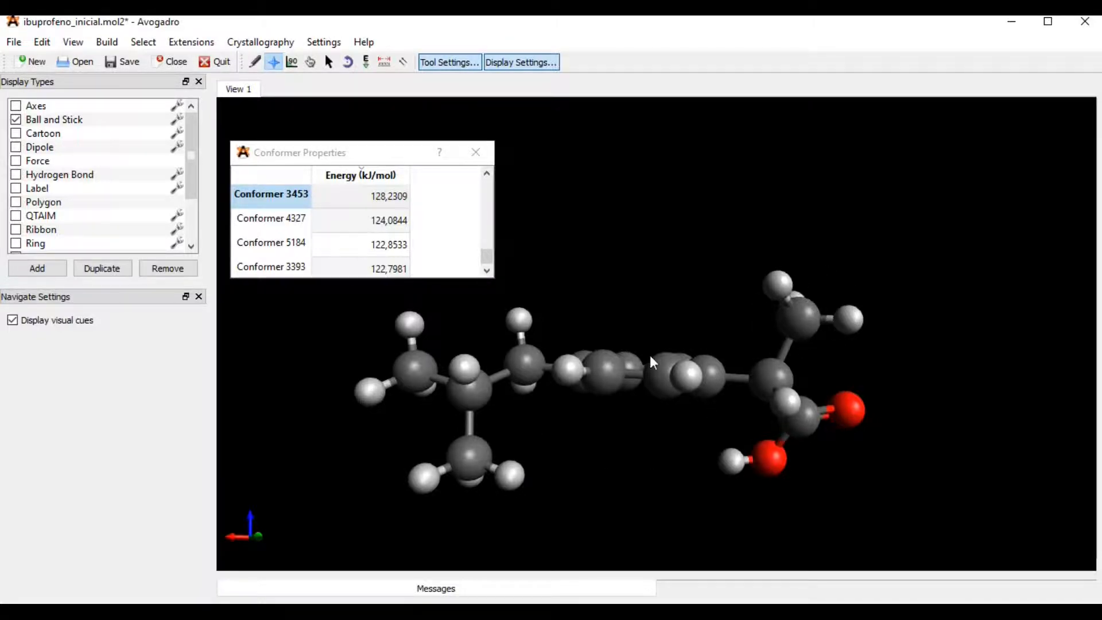
{"action": "left_click_drag", "start_coordinate": [651, 394], "coordinate": [507, 322]}
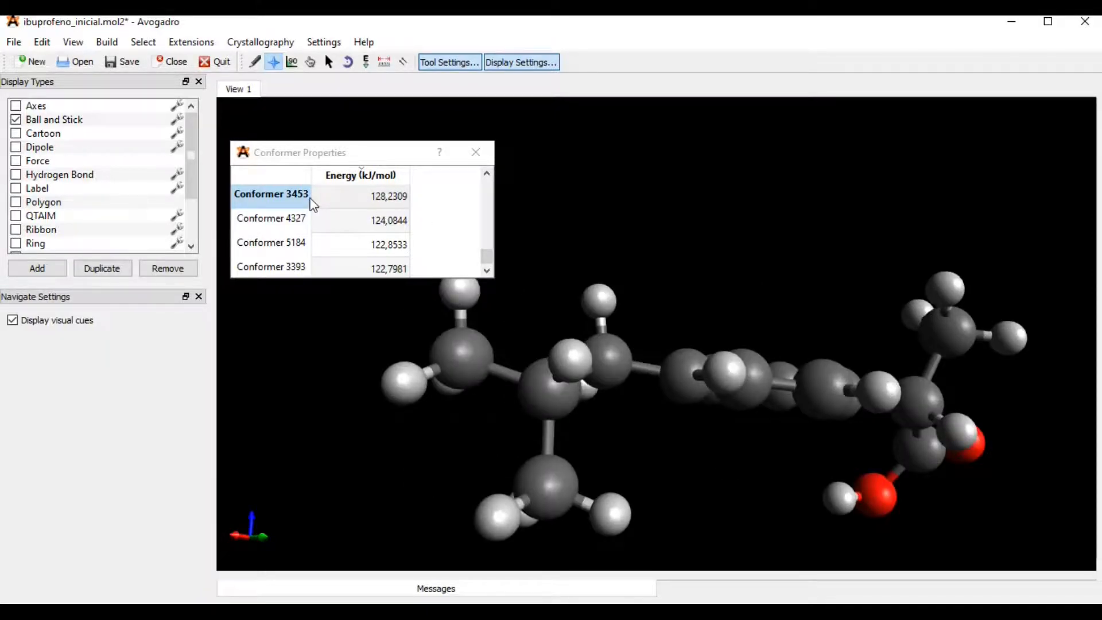
{"action": "left_click", "coordinate": [482, 163]}
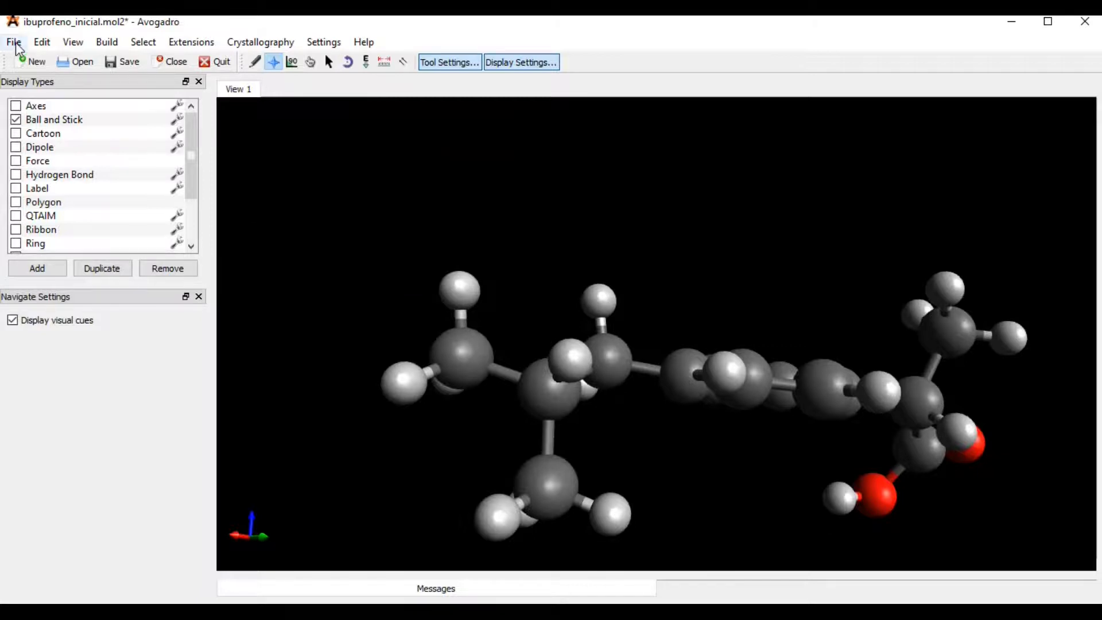
- Save the selected conformer as ibuprofeno_sistematico in Sybyl Mol2 format in the Tutorial folder
{"action": "left_click", "coordinate": [16, 43]}
{"action": "left_click", "coordinate": [49, 158]}
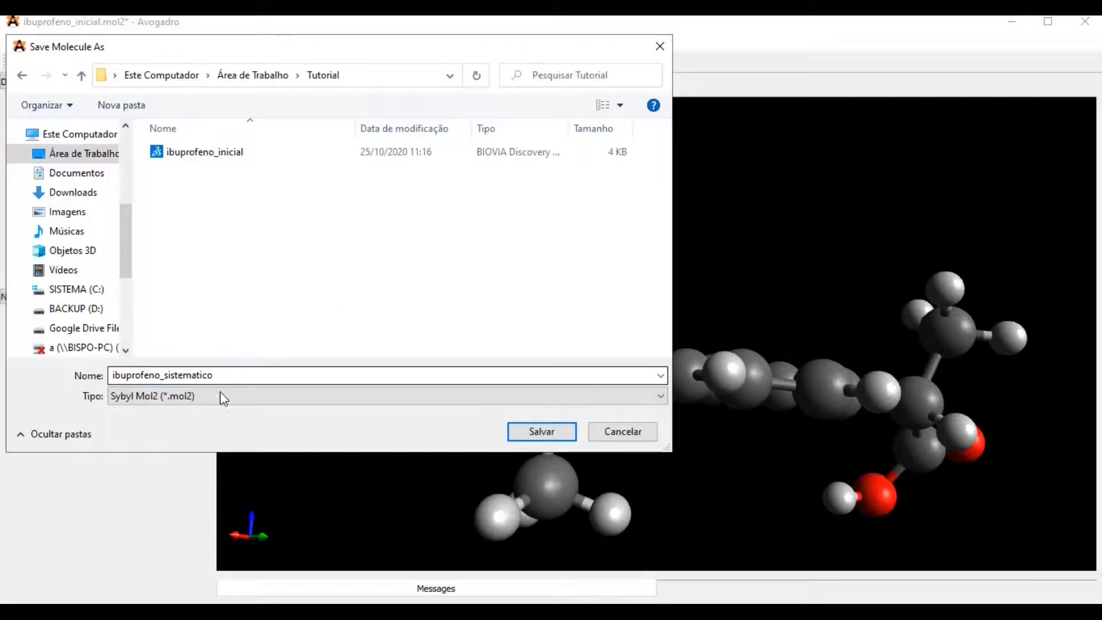
{"action": "left_click", "coordinate": [541, 429]}
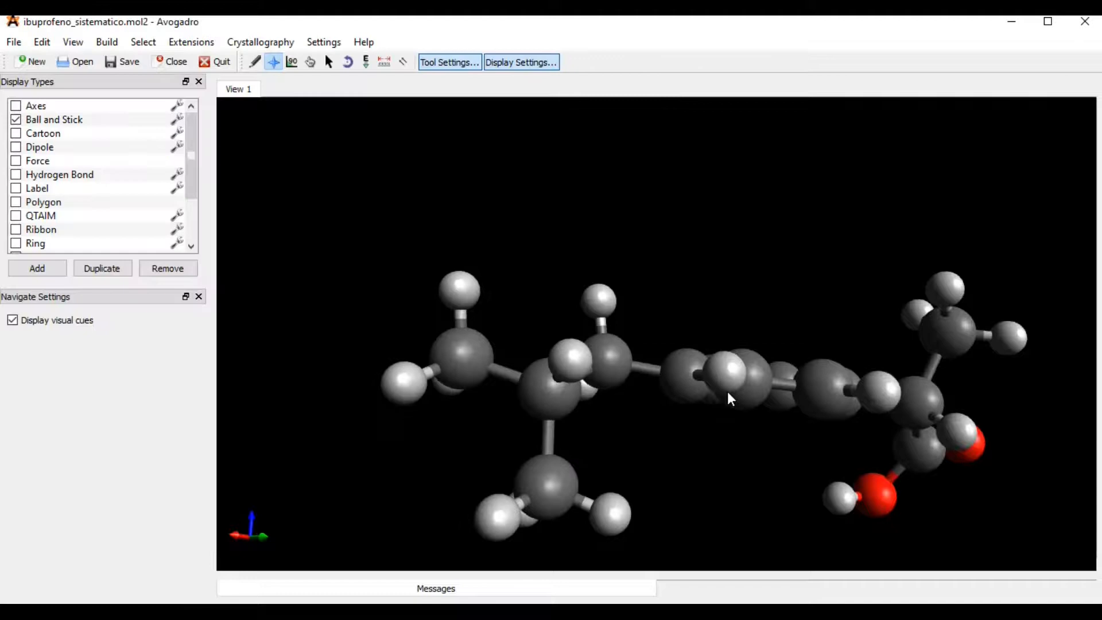
{"action": "right_click_drag", "start_coordinate": [728, 401], "coordinate": [725, 361]}
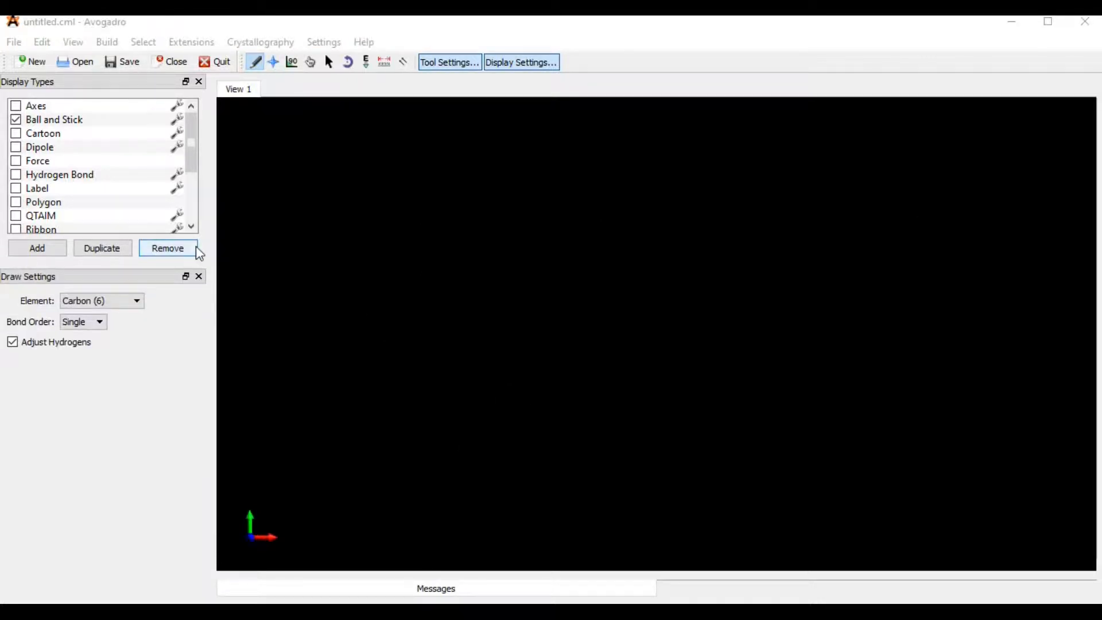
- Open the ibuprofeno_inicial.mol2 file and calculate the molecular mechanics energy of its structure
{"action": "left_click", "coordinate": [11, 44]}
{"action": "left_click", "coordinate": [44, 82]}
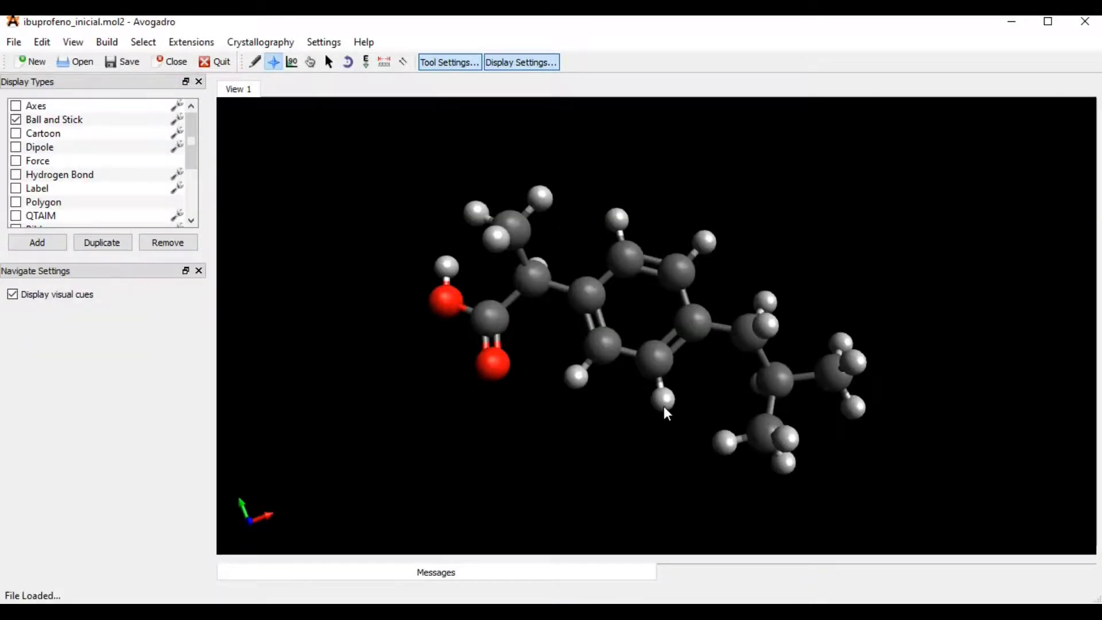
{"action": "left_click", "coordinate": [195, 44]}
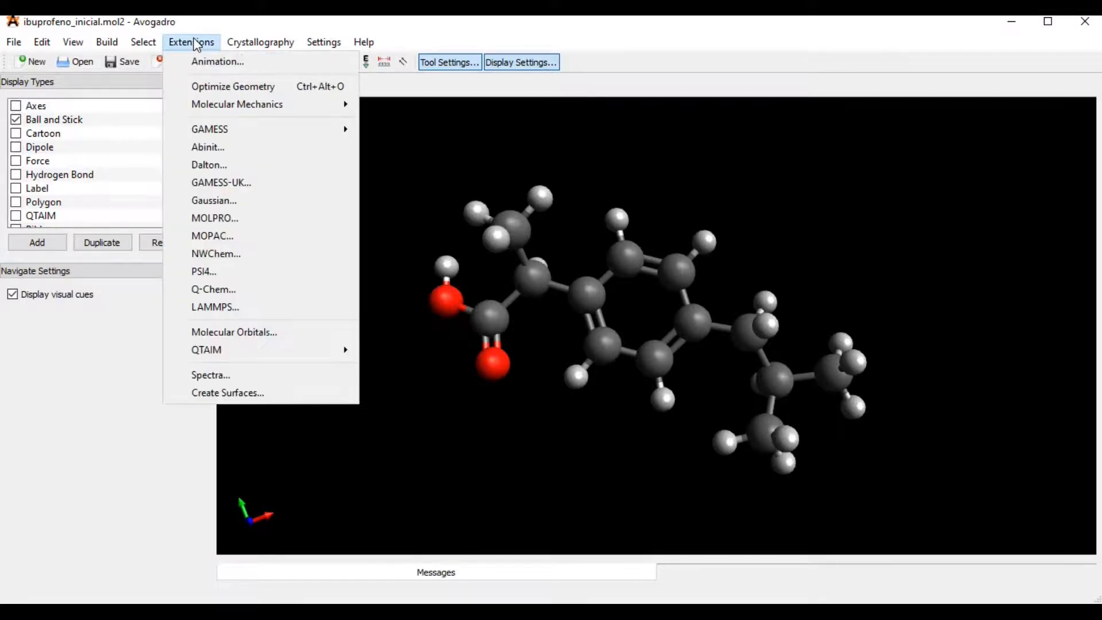
{"action": "mouse_move", "coordinate": [264, 104]}
{"action": "left_click", "coordinate": [399, 139]}
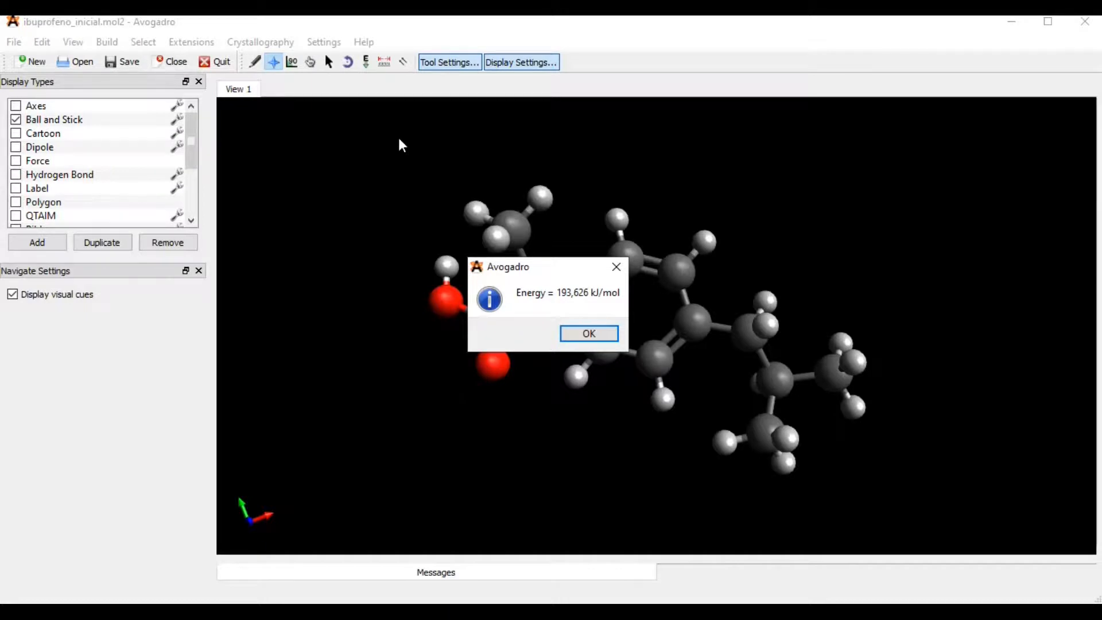
{"action": "left_click", "coordinate": [602, 333]}
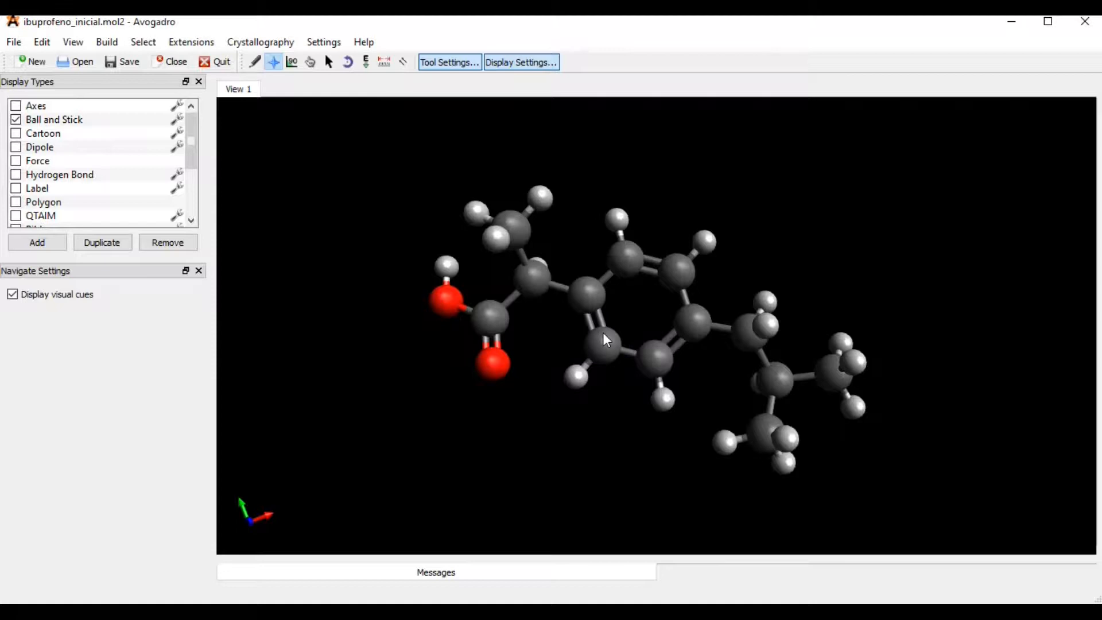
- Run a random rotor conformer search on the initial ibuprofen structure with the number of conformers set to 520
{"action": "left_click", "coordinate": [209, 46]}
{"action": "mouse_move", "coordinate": [249, 112]}
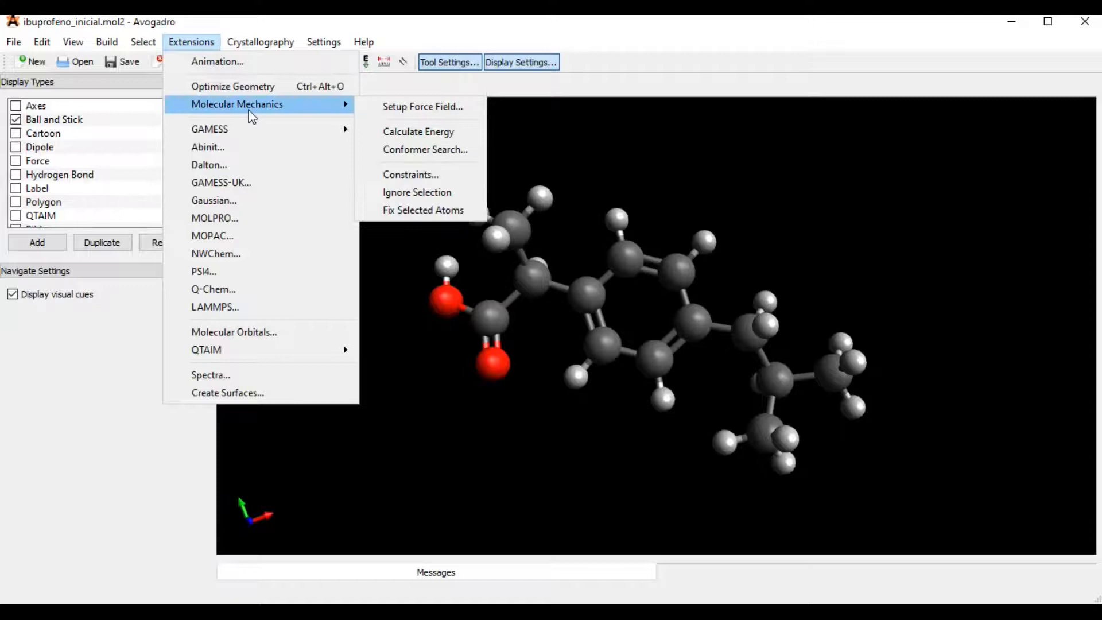
{"action": "left_click", "coordinate": [419, 132]}
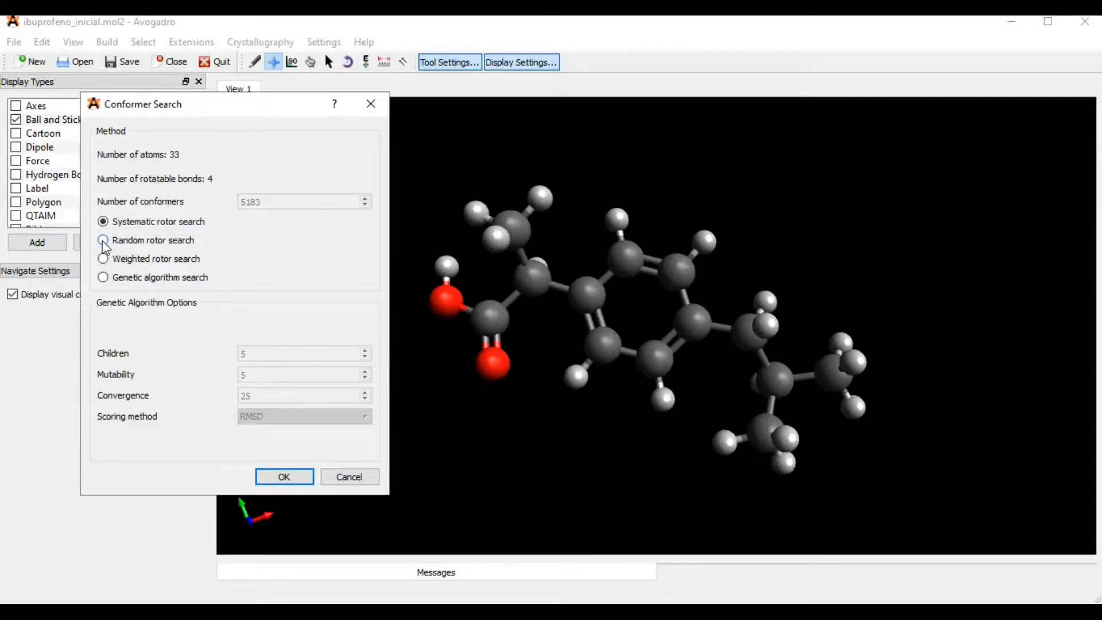
{"action": "left_click", "coordinate": [103, 241]}
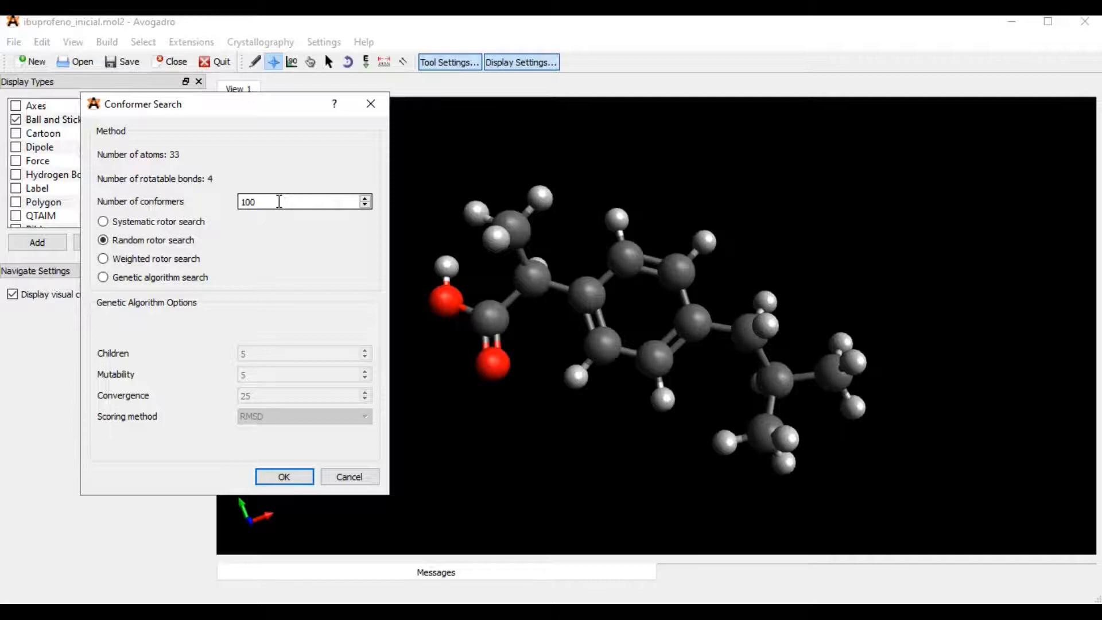
{"action": "left_click_drag", "start_coordinate": [279, 201], "coordinate": [228, 197]}
{"action": "type", "text": "520"}
{"action": "left_click", "coordinate": [284, 477]}
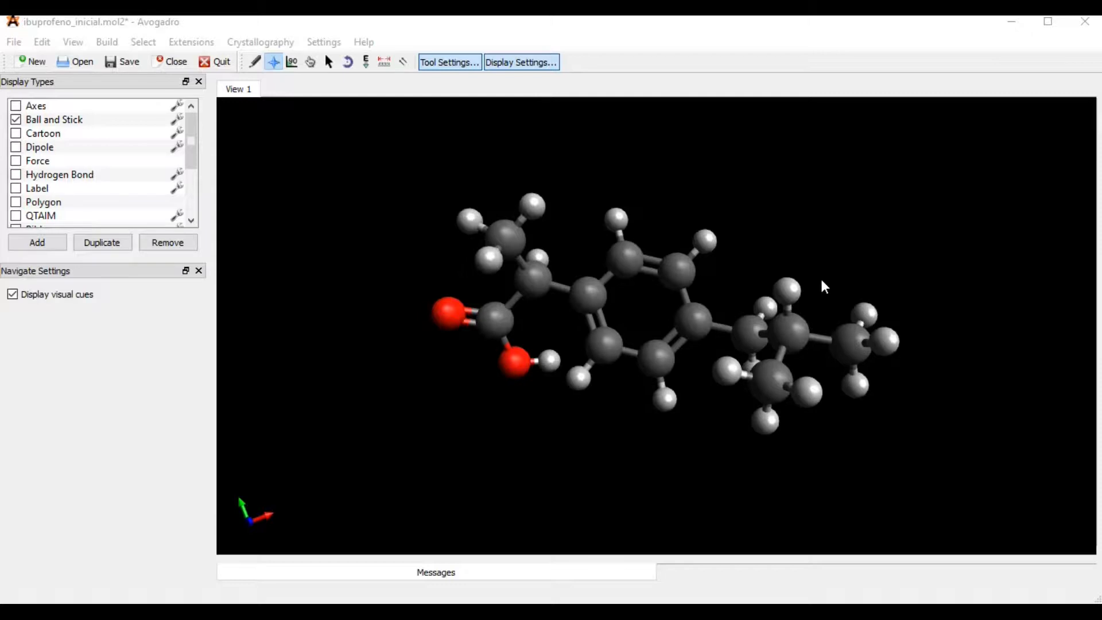
- Sort the conformers in the conformer properties by ascending energy and select Conformer 2
{"action": "mouse_move", "coordinate": [672, 285]}
{"action": "left_mouse_down"}
{"action": "mouse_move", "coordinate": [672, 352]}
{"action": "mouse_move", "coordinate": [671, 283]}
{"action": "left_mouse_up"}
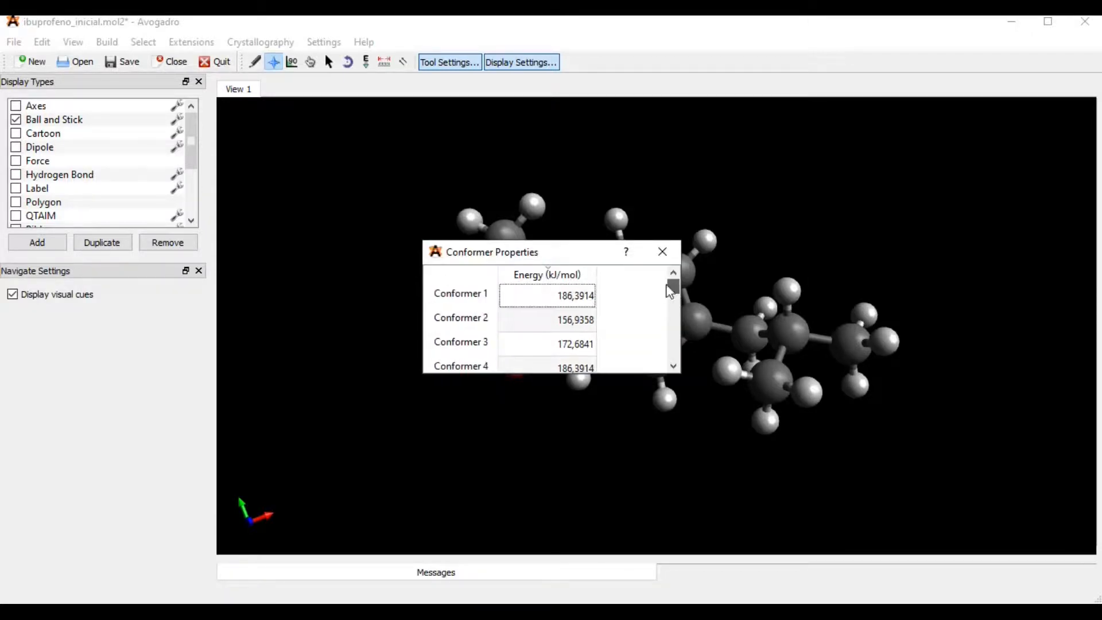
{"action": "left_click", "coordinate": [555, 280]}
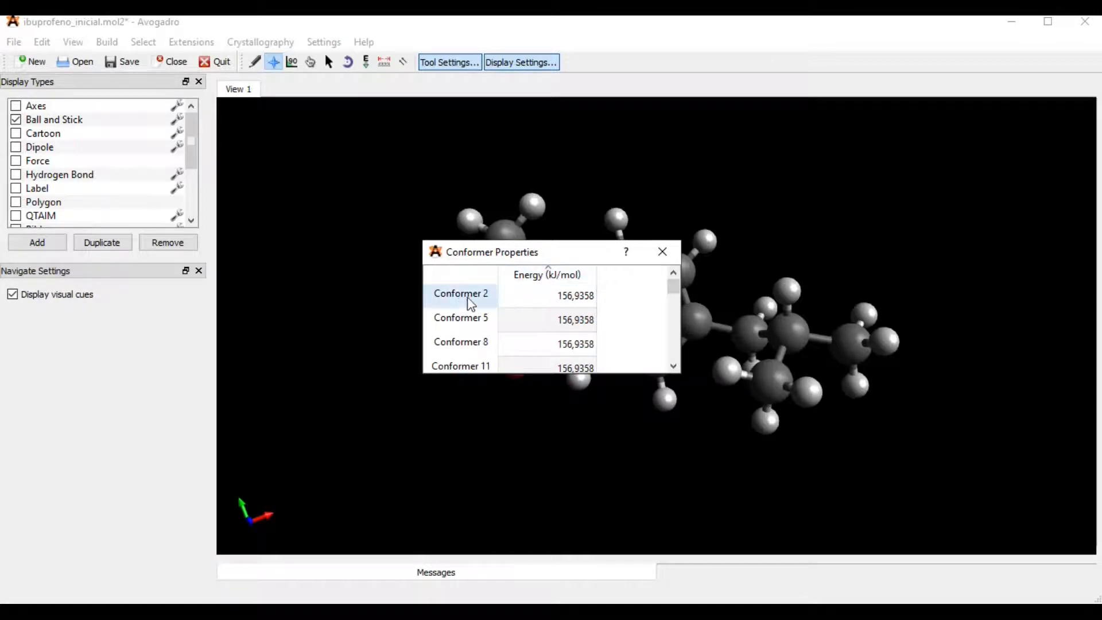
{"action": "left_click_drag", "start_coordinate": [583, 256], "coordinate": [299, 258]}
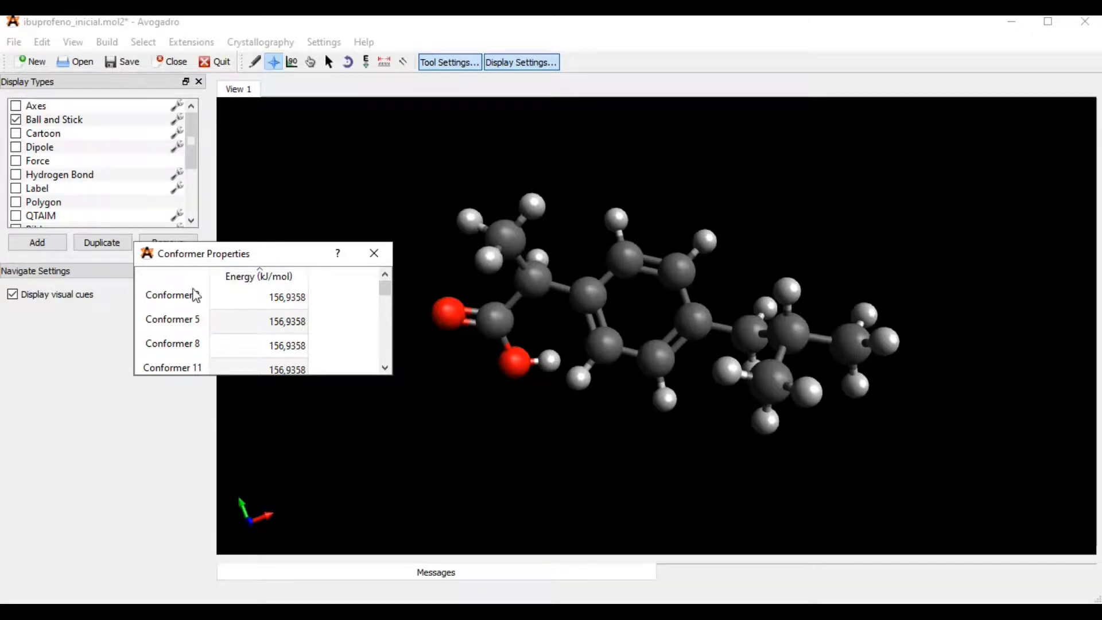
{"action": "left_click", "coordinate": [178, 301]}
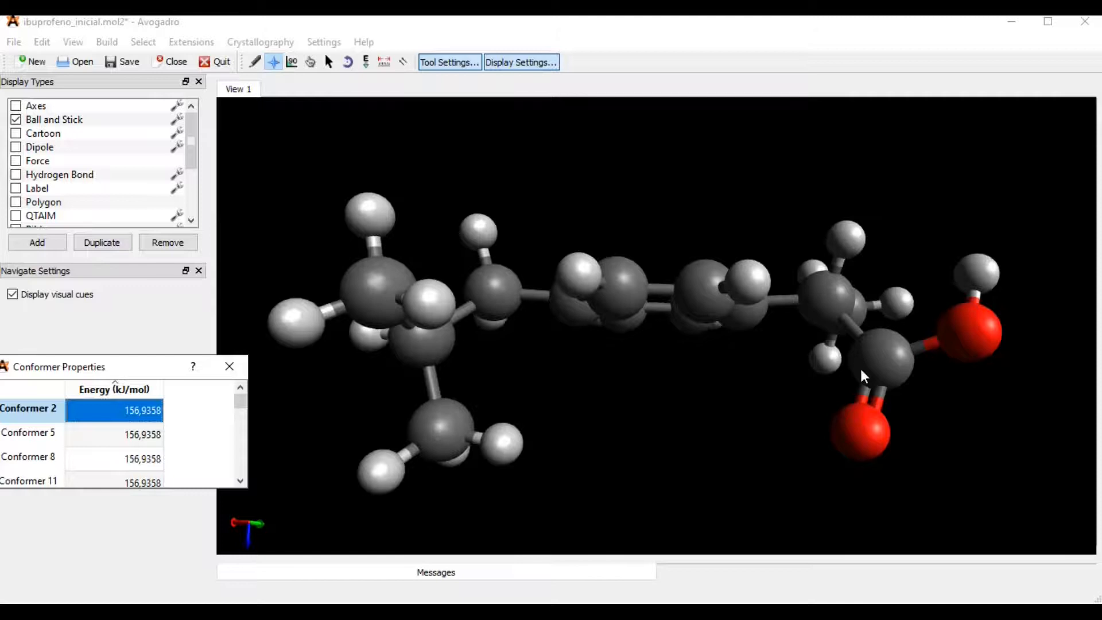
- Inspect the 3D geometry of Conformer 2 from another angle, keep it selected and close the conformer properties
{"action": "left_click_drag", "start_coordinate": [860, 370], "coordinate": [654, 328]}
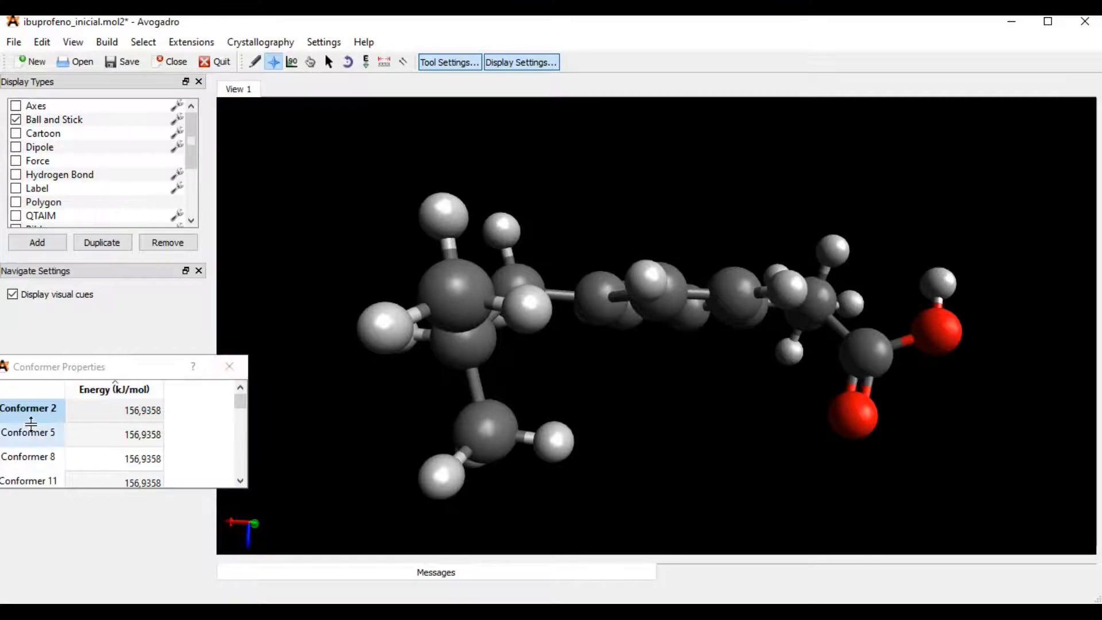
{"action": "left_click", "coordinate": [46, 411]}
{"action": "left_click", "coordinate": [229, 365]}
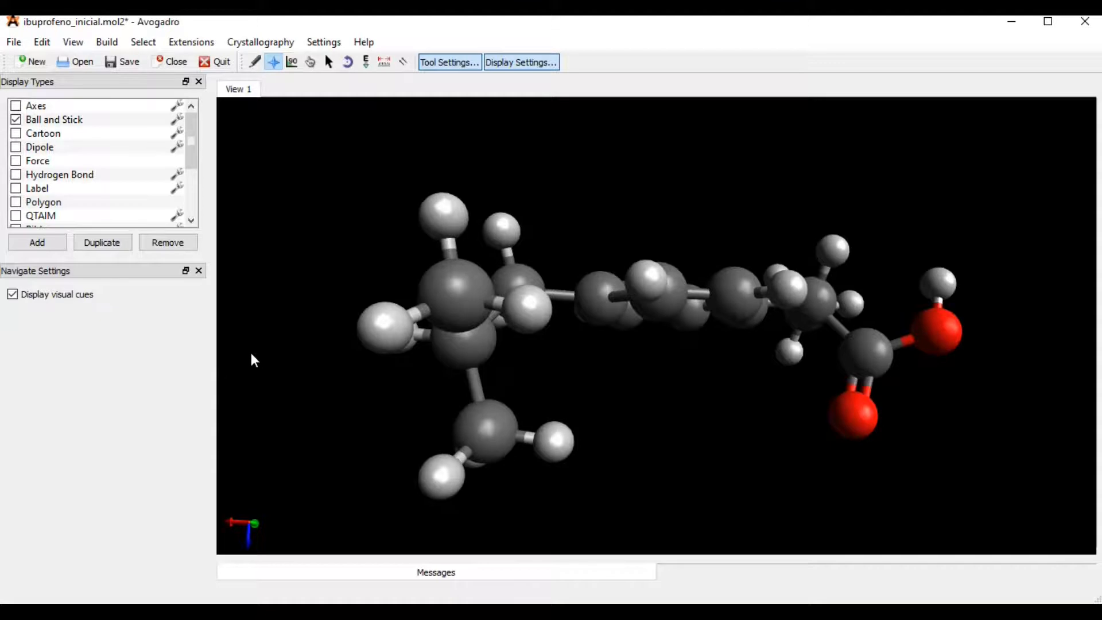
- Save the selected conformer as ibuprofeno_randomica in Sybyl Mol2 format in the Tutorial folder
{"action": "left_click", "coordinate": [18, 44]}
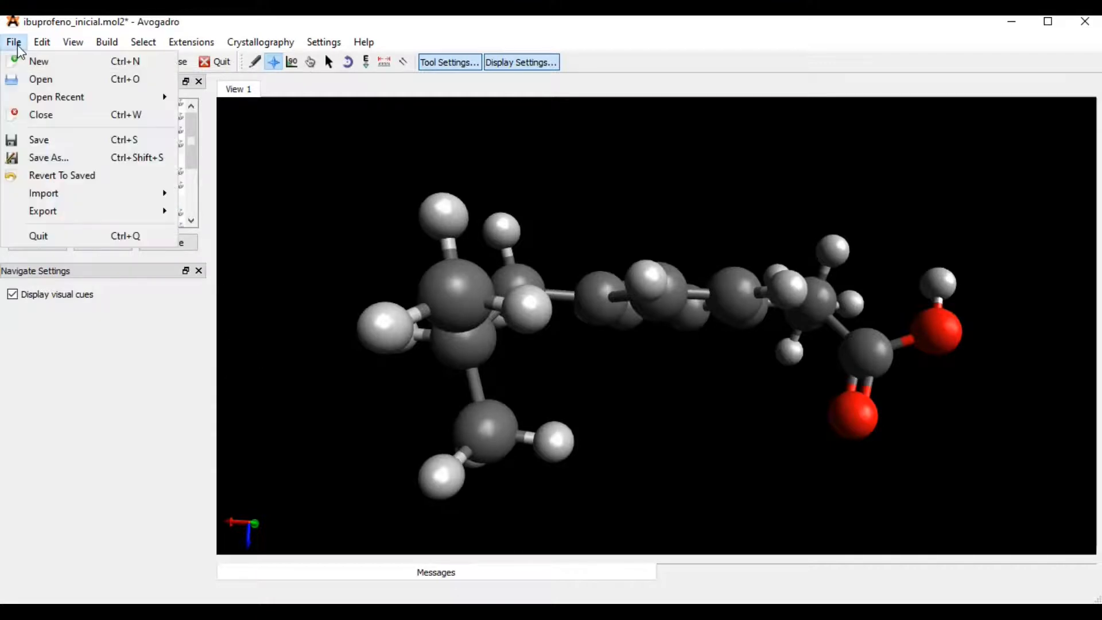
{"action": "left_click", "coordinate": [62, 157]}
{"action": "scroll", "coordinate": [66, 161], "scroll_direction": "down", "scroll_amount": 5}
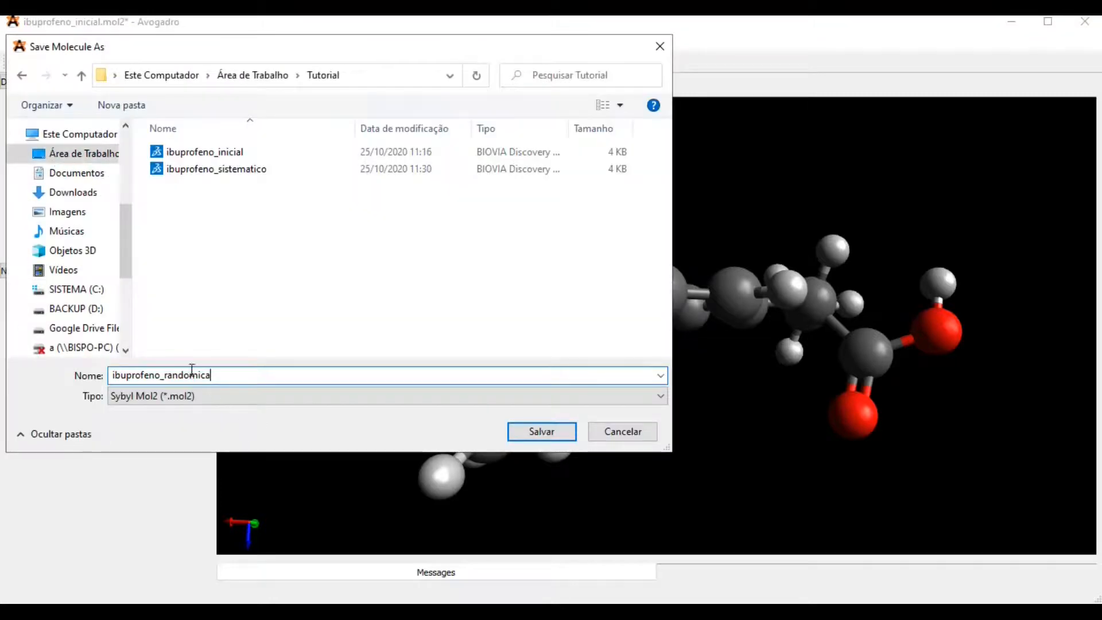
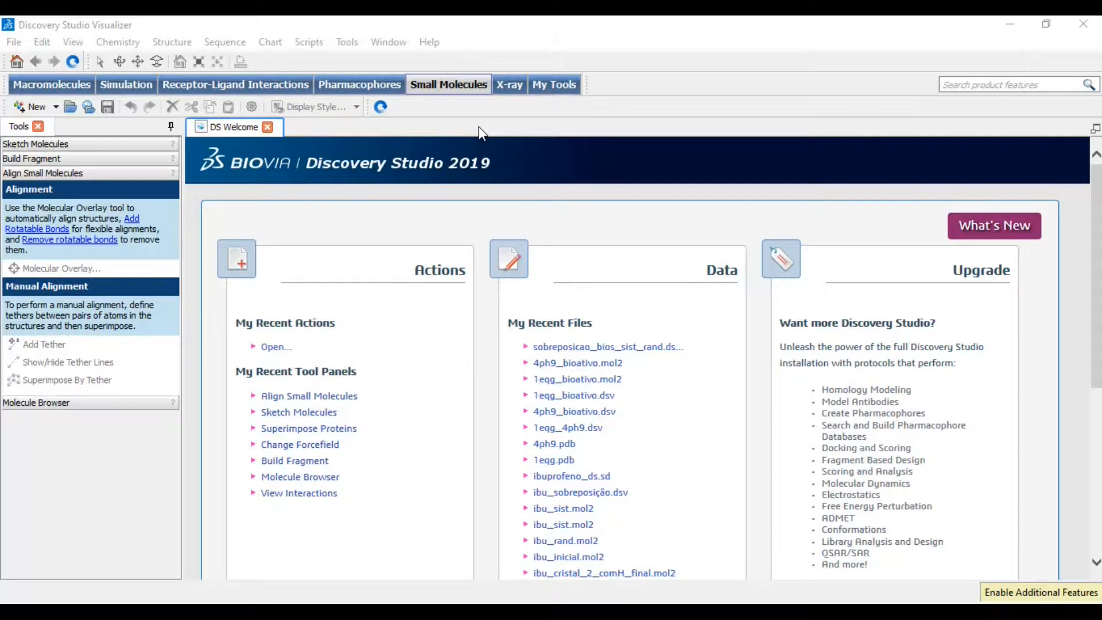
- Switch to Discovery Studio Visualizer and open the 1eqg protein structure from the ibu folder
{"action": "left_click", "coordinate": [15, 42]}
{"action": "left_click", "coordinate": [34, 79]}
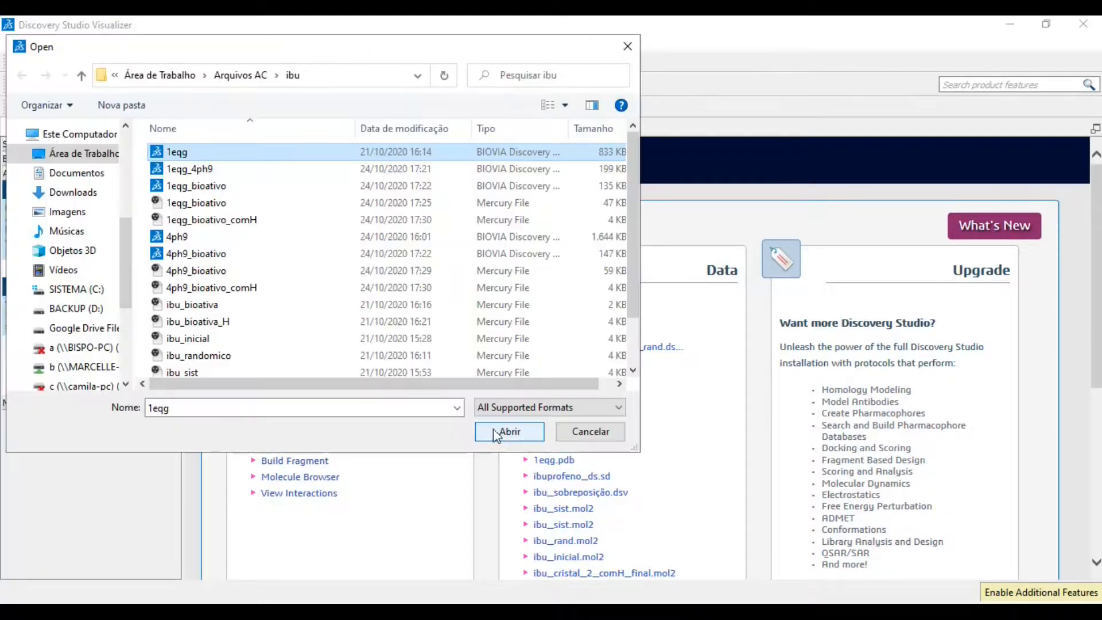
{"action": "left_click", "coordinate": [510, 431]}
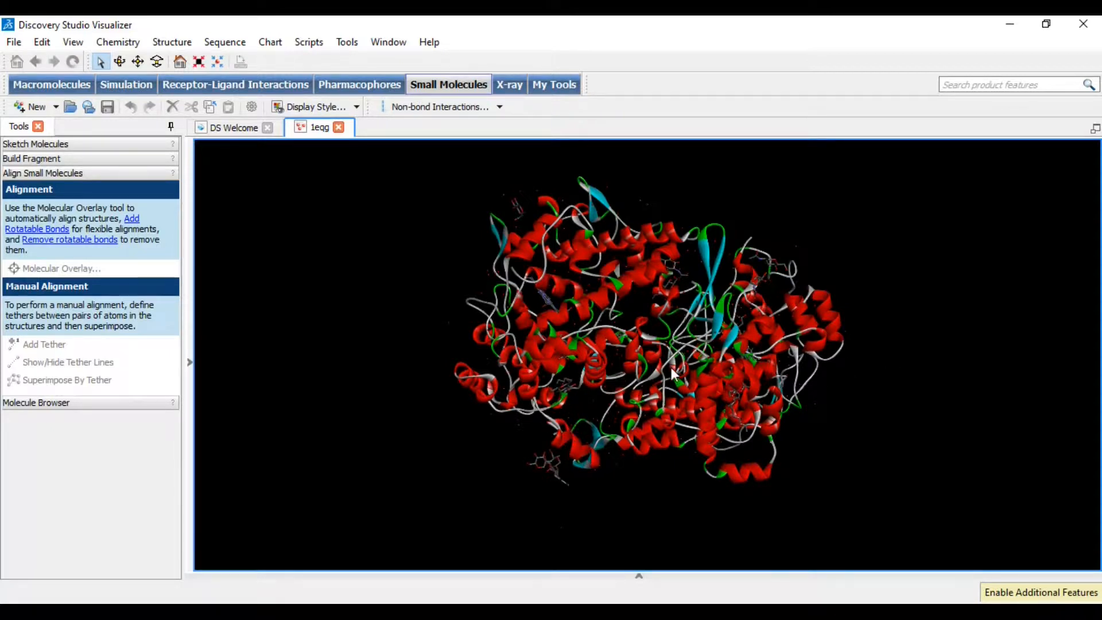
{"action": "middle_click_drag", "start_coordinate": [737, 294], "coordinate": [717, 356]}
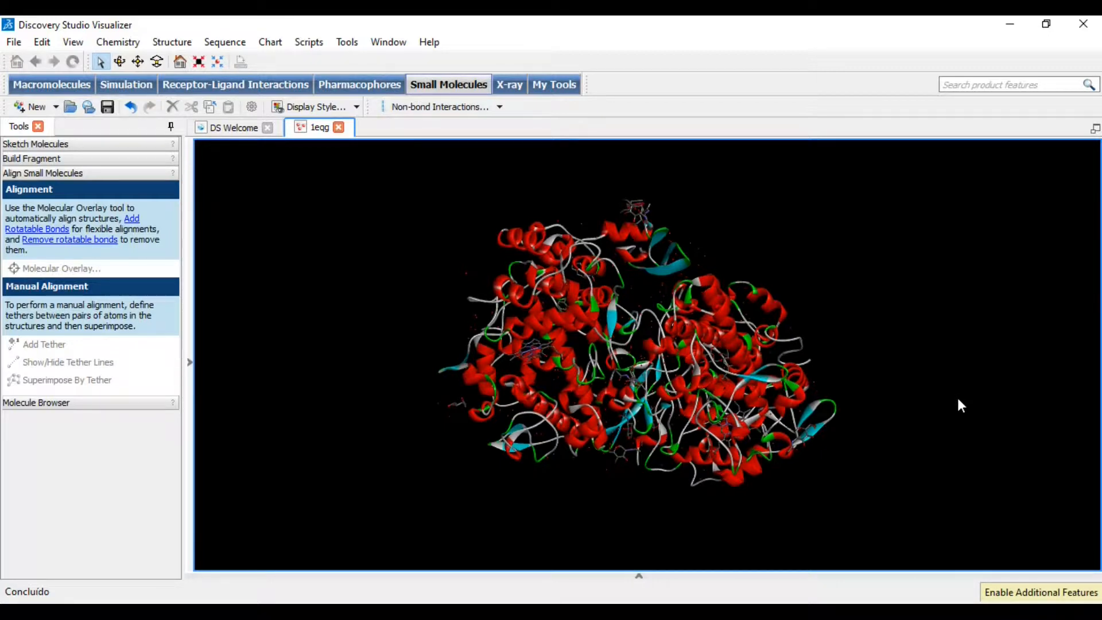
- Show the hierarchy of the 1eqg structure and widen it so the full group names fit
{"action": "left_click", "coordinate": [73, 42]}
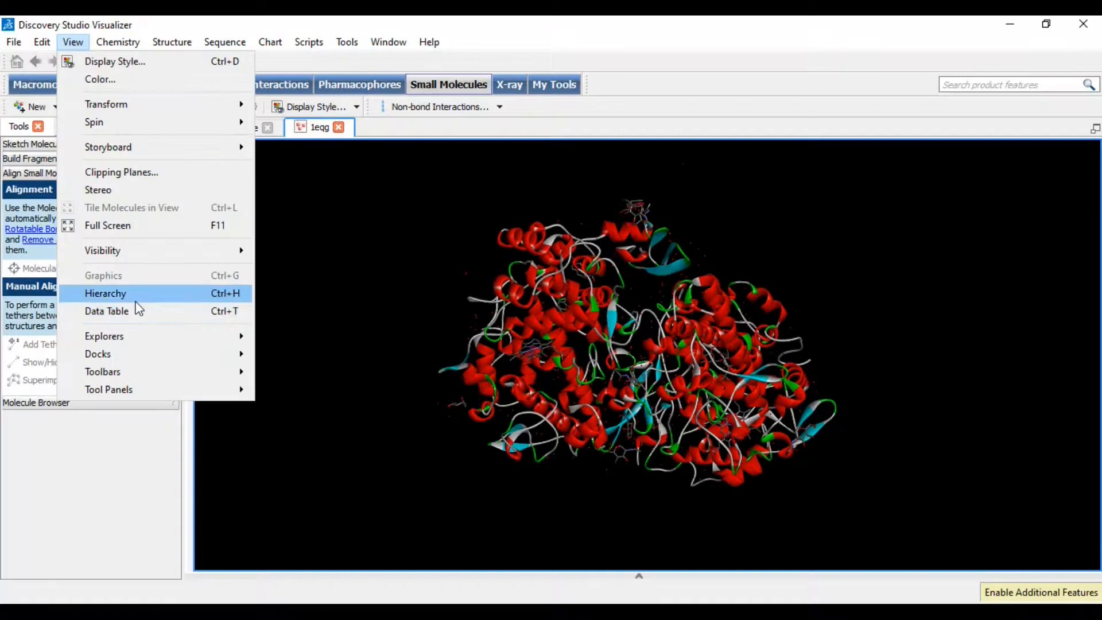
{"action": "left_click", "coordinate": [136, 301]}
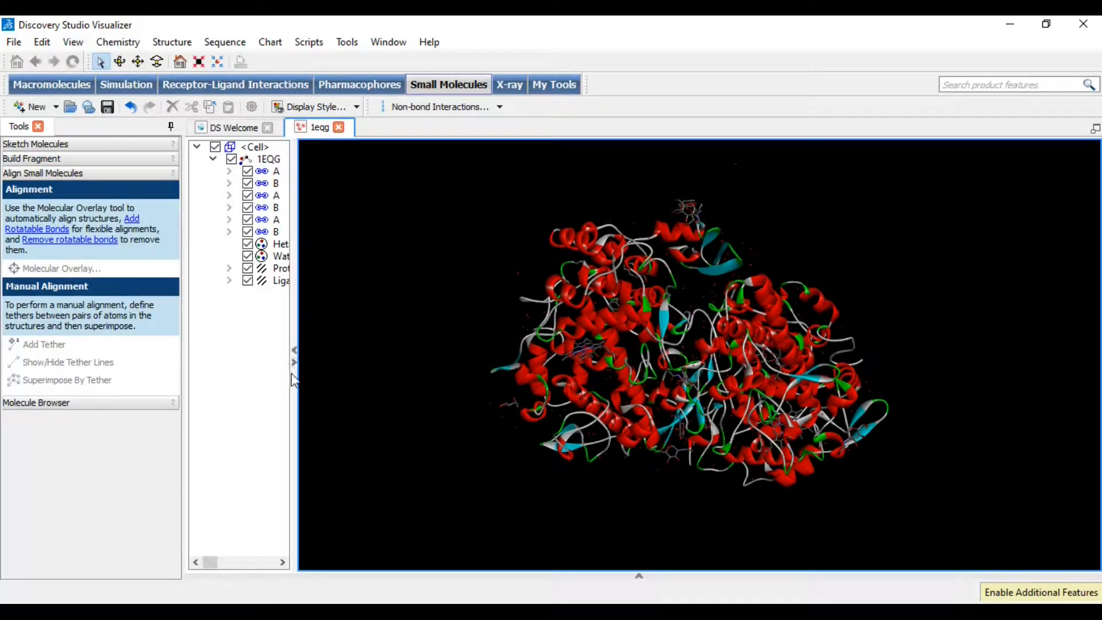
{"action": "left_click_drag", "start_coordinate": [292, 445], "coordinate": [350, 436]}
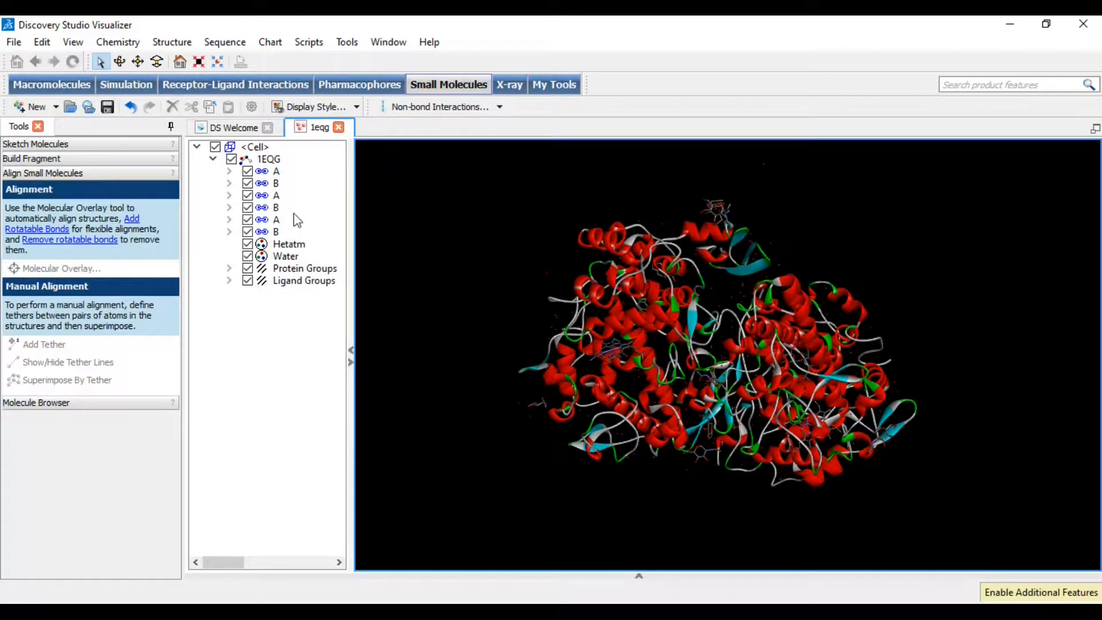
- Examine the A and B entries under 1EQG in the hierarchy to identify the protein chains, ligands and water molecules
{"action": "left_click", "coordinate": [229, 184]}
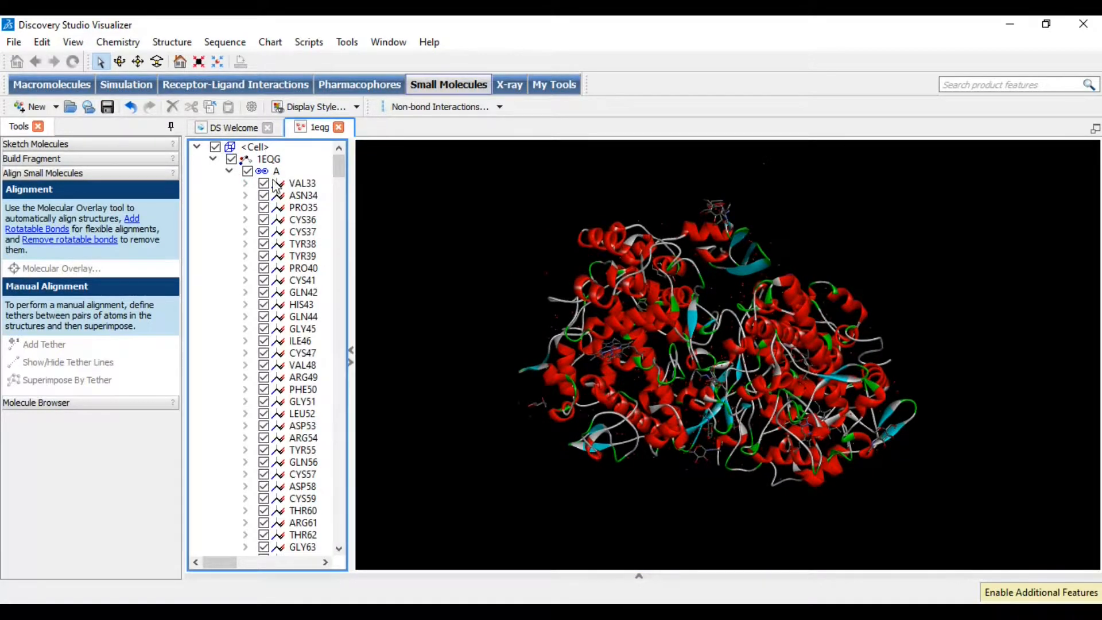
{"action": "left_click", "coordinate": [276, 171]}
{"action": "left_click", "coordinate": [271, 184]}
{"action": "left_click", "coordinate": [229, 184]}
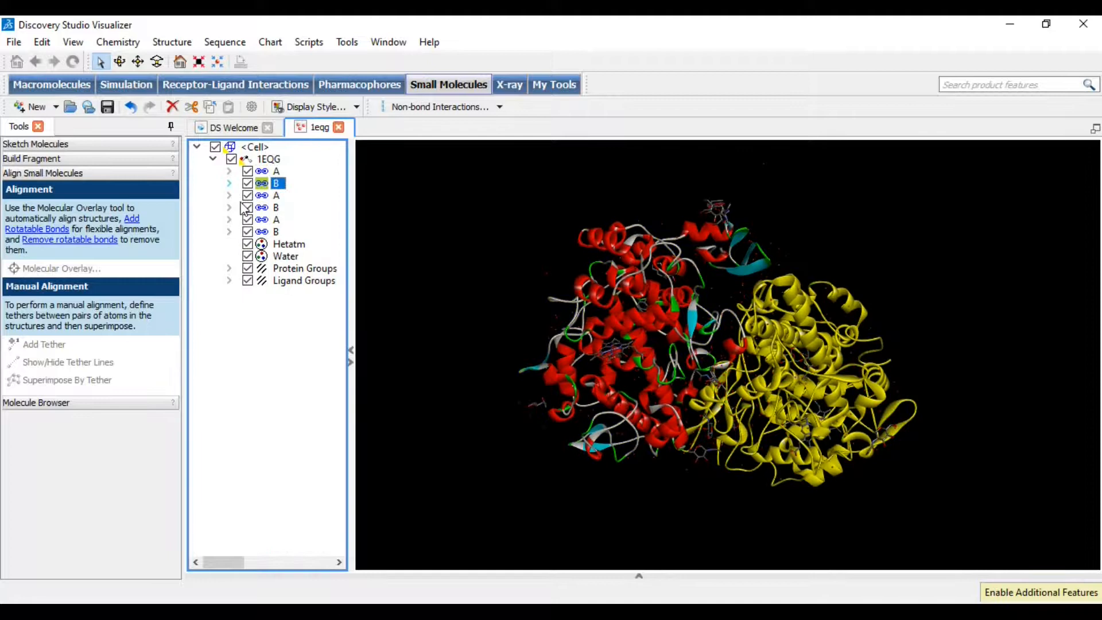
{"action": "left_click", "coordinate": [229, 196]}
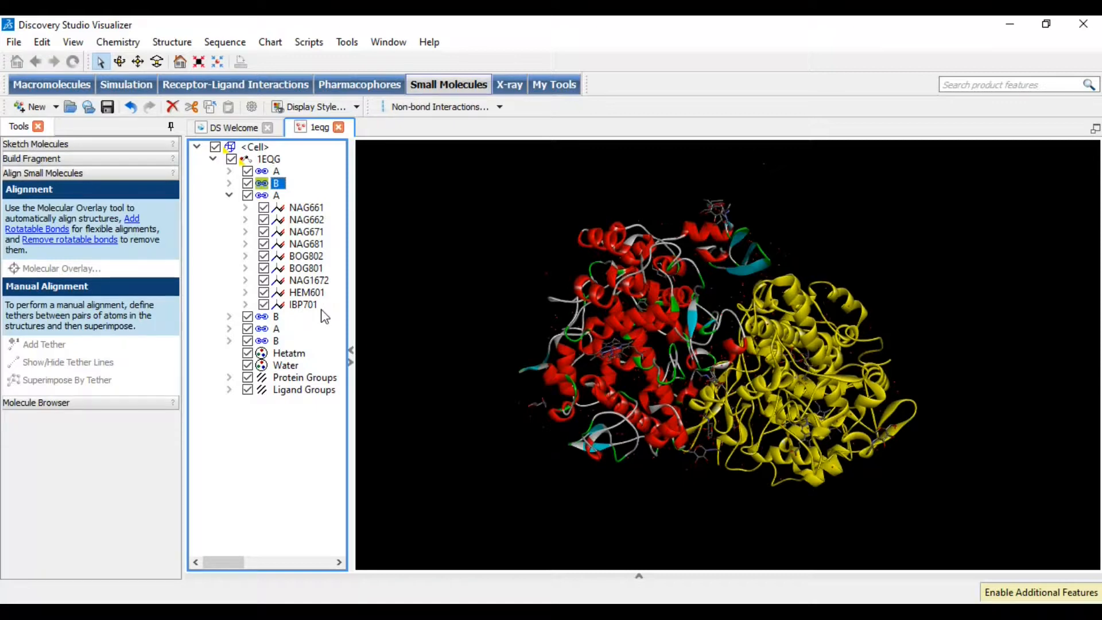
{"action": "left_click", "coordinate": [229, 196]}
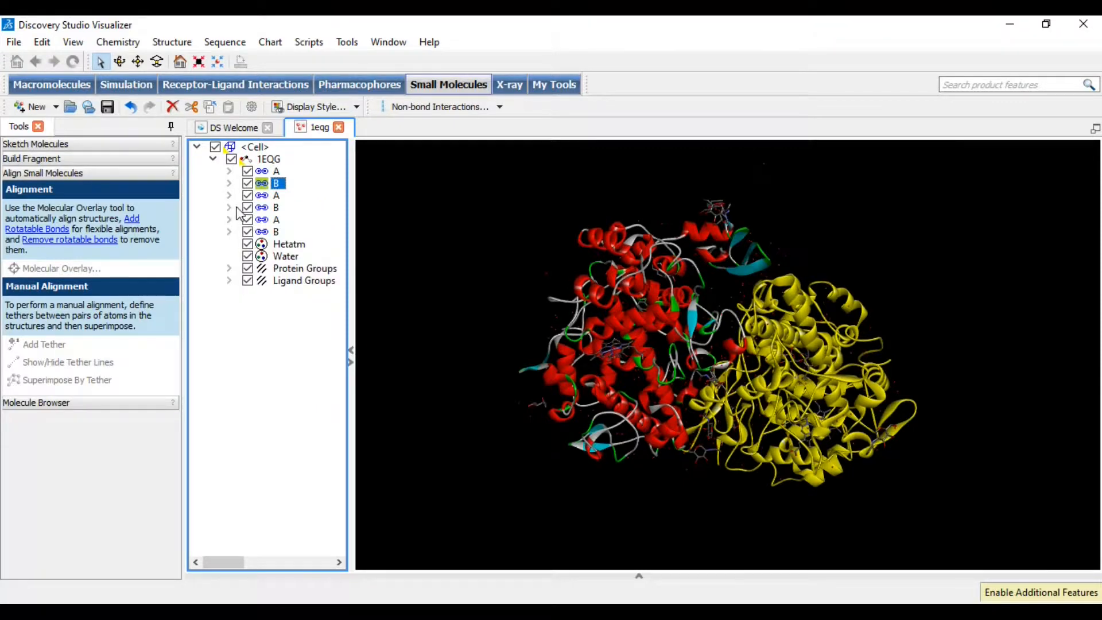
{"action": "left_click", "coordinate": [229, 207]}
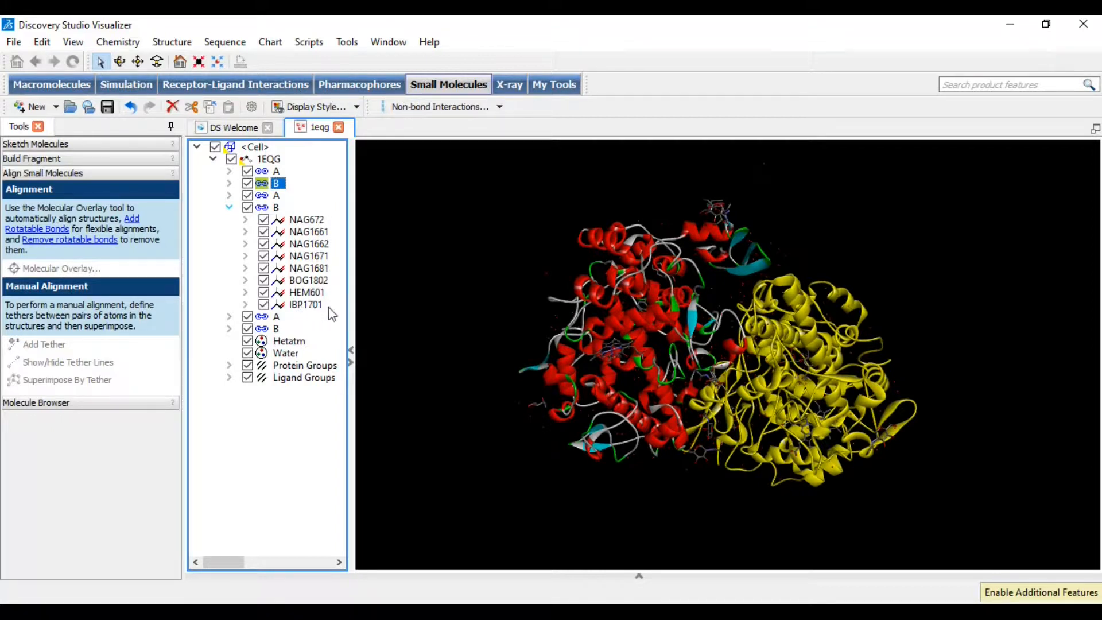
{"action": "left_click", "coordinate": [229, 207]}
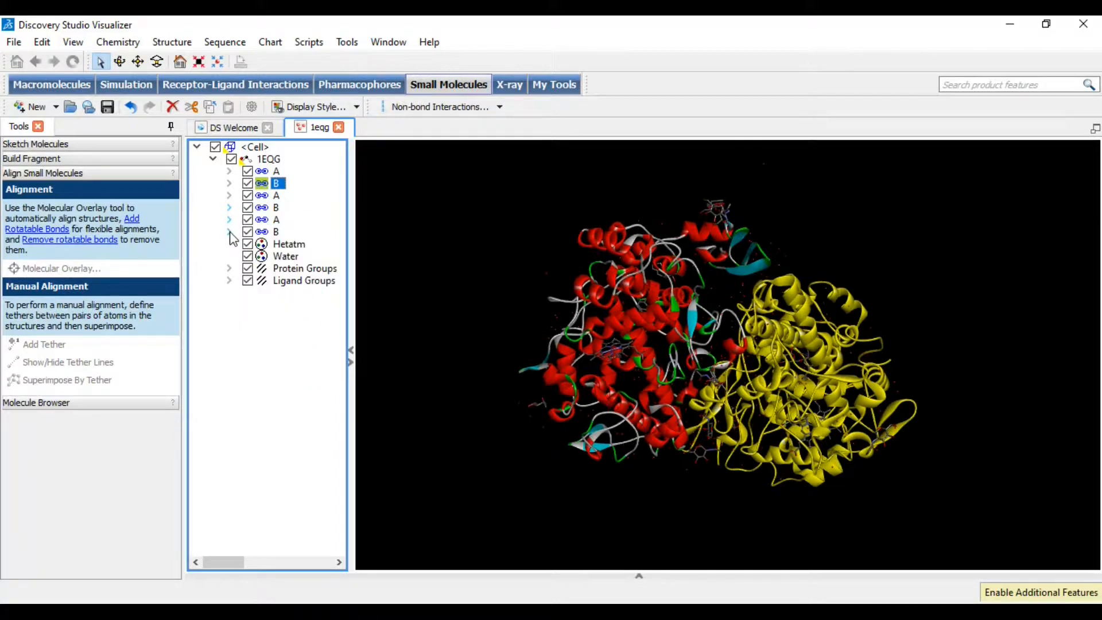
{"action": "left_click", "coordinate": [229, 228]}
{"action": "left_click", "coordinate": [230, 231]}
{"action": "left_click", "coordinate": [232, 235]}
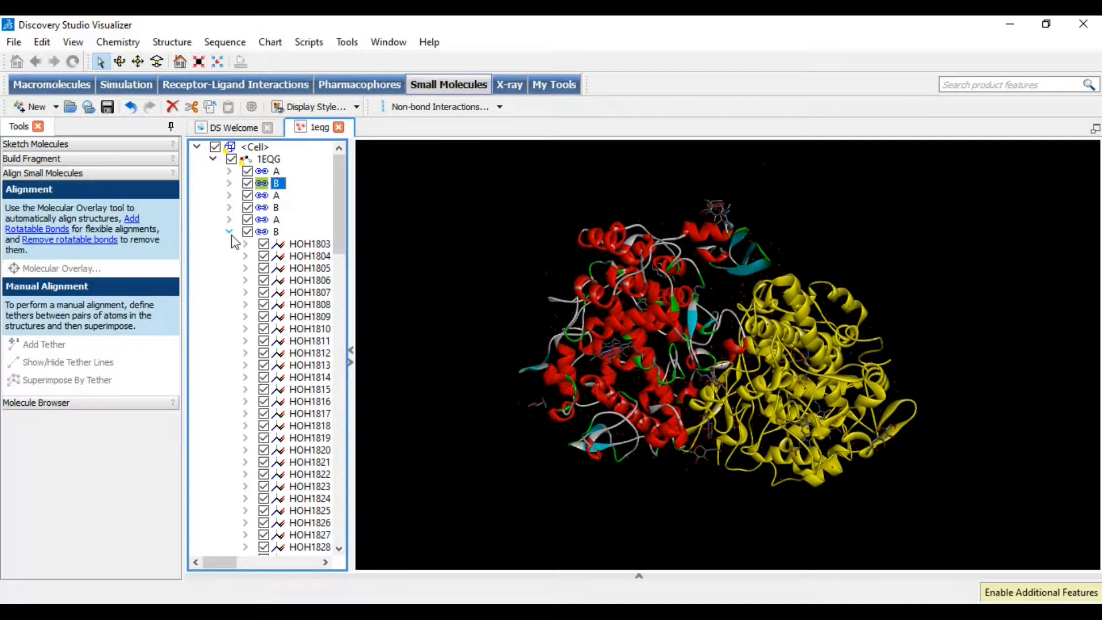
{"action": "left_click", "coordinate": [232, 236]}
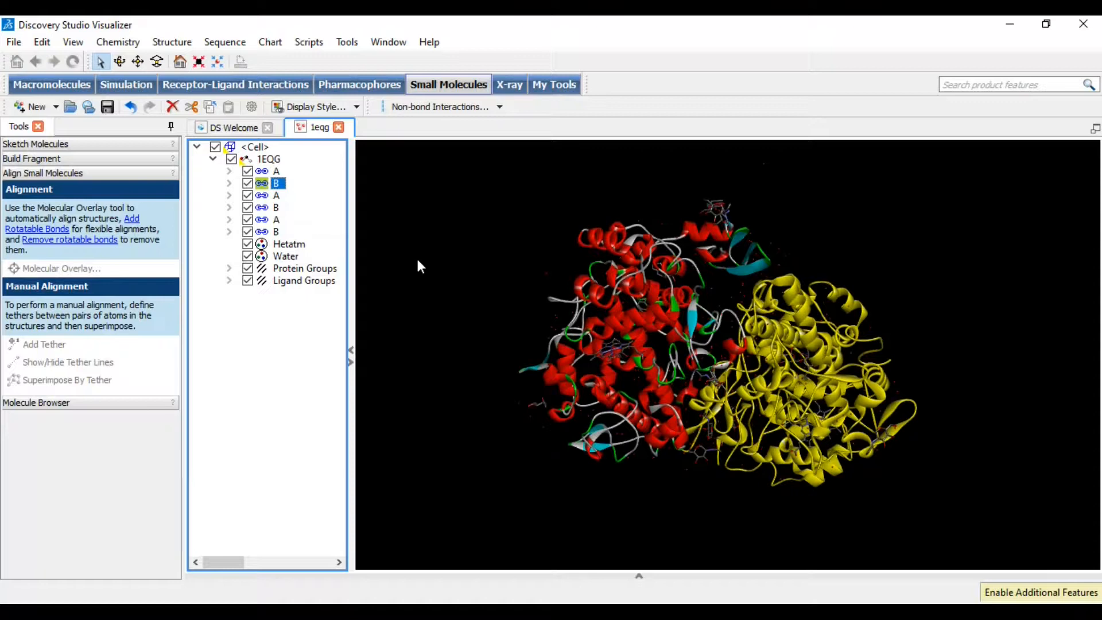
- Delete both protein chains, both water chains and the chain B ligands from 1EQG, keeping only the chain A ligand group
{"action": "left_click", "coordinate": [263, 172]}
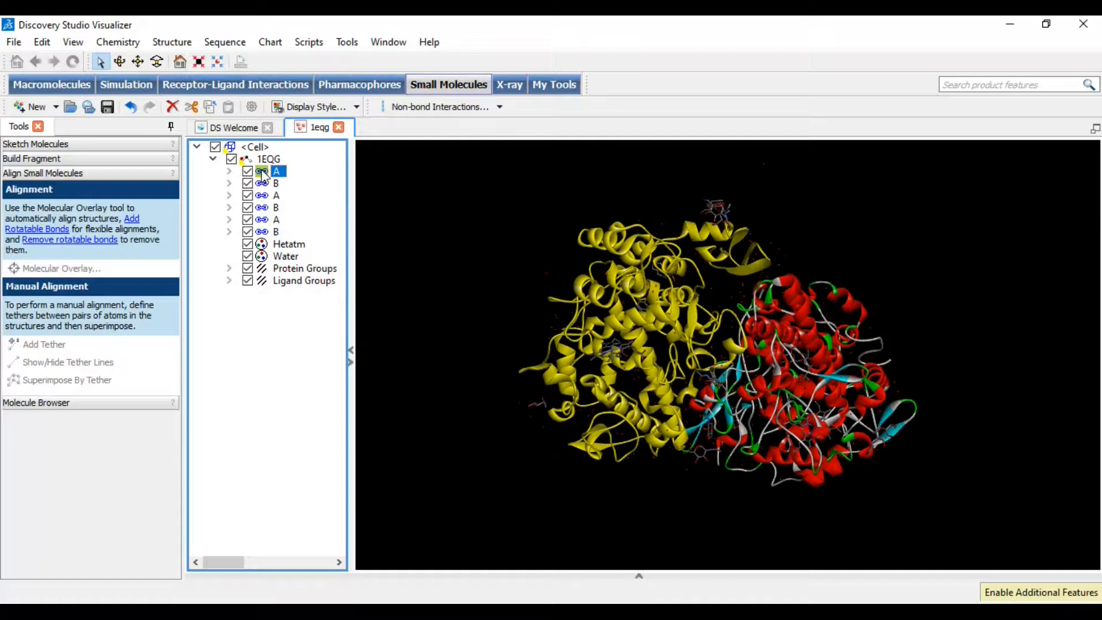
{"action": "left_click", "coordinate": [275, 183], "text": "ctrl"}
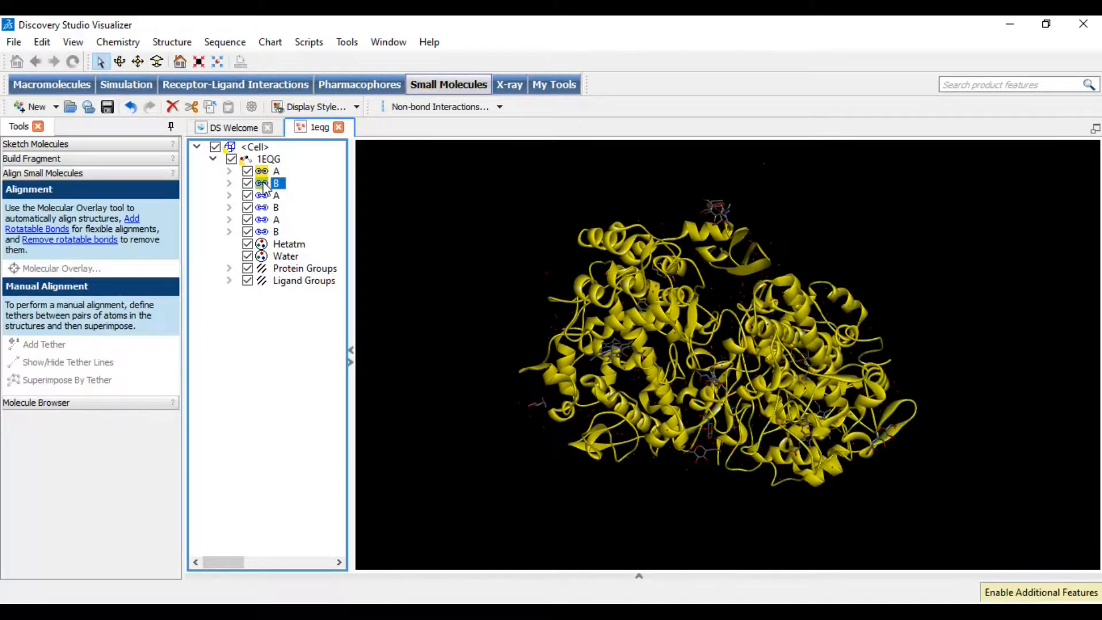
{"action": "left_click", "coordinate": [276, 220], "text": "ctrl"}
{"action": "left_click", "coordinate": [277, 231], "text": "ctrl"}
{"action": "left_click", "coordinate": [276, 207], "text": "ctrl"}
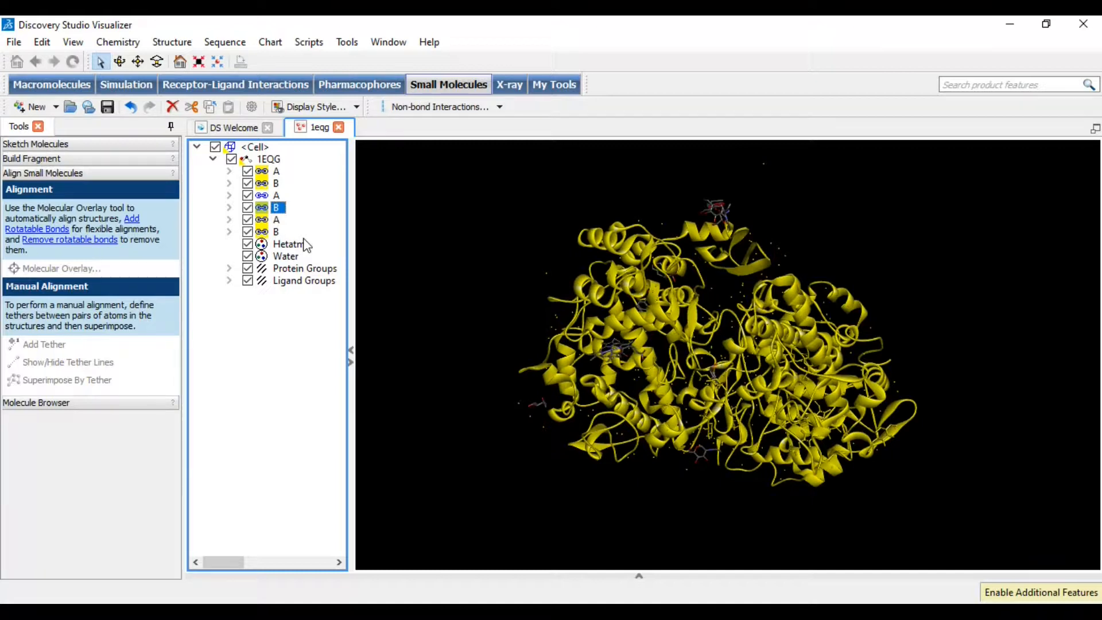
{"action": "key", "text": "Delete"}
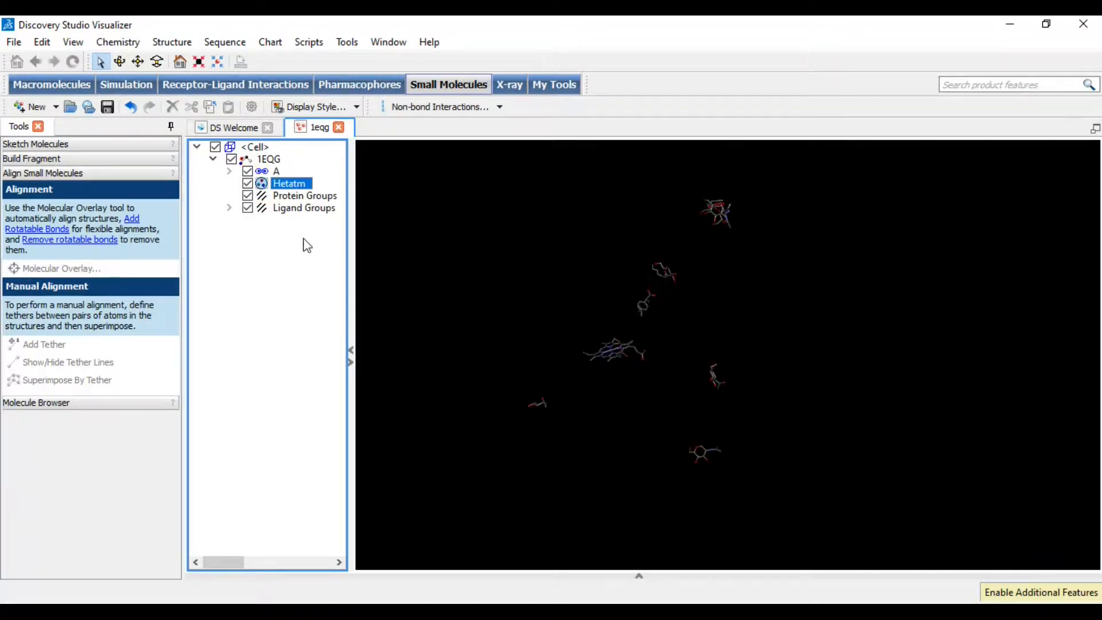
- Delete the chain A molecules from NAG661 through HEM601, keeping only the ibuprofen ligand IBP701
{"action": "left_click", "coordinate": [230, 172]}
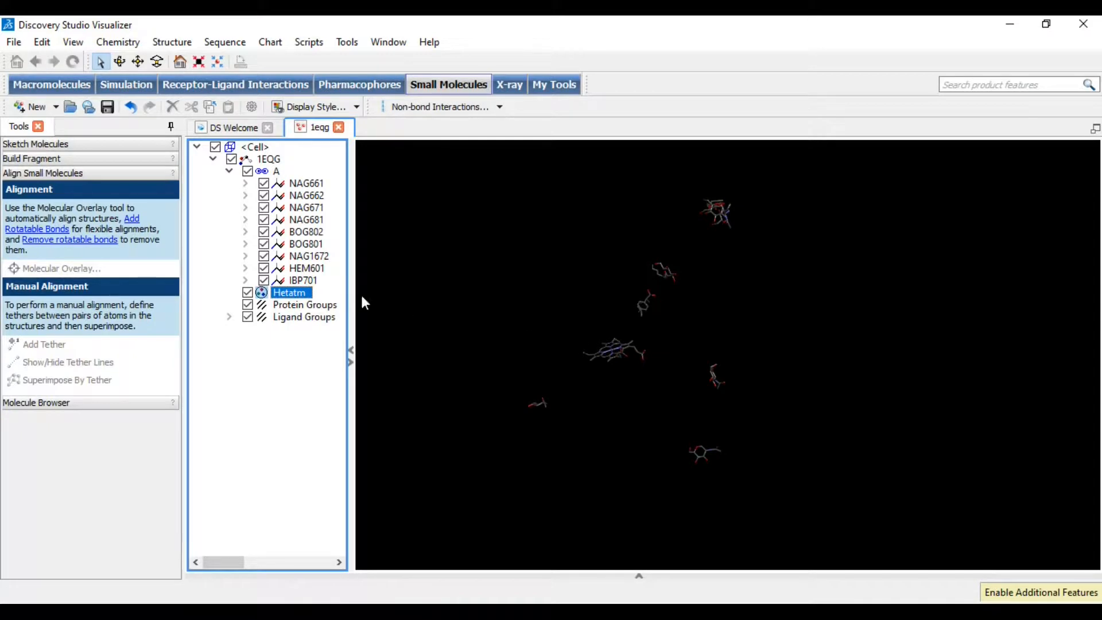
{"action": "left_click", "coordinate": [303, 187]}
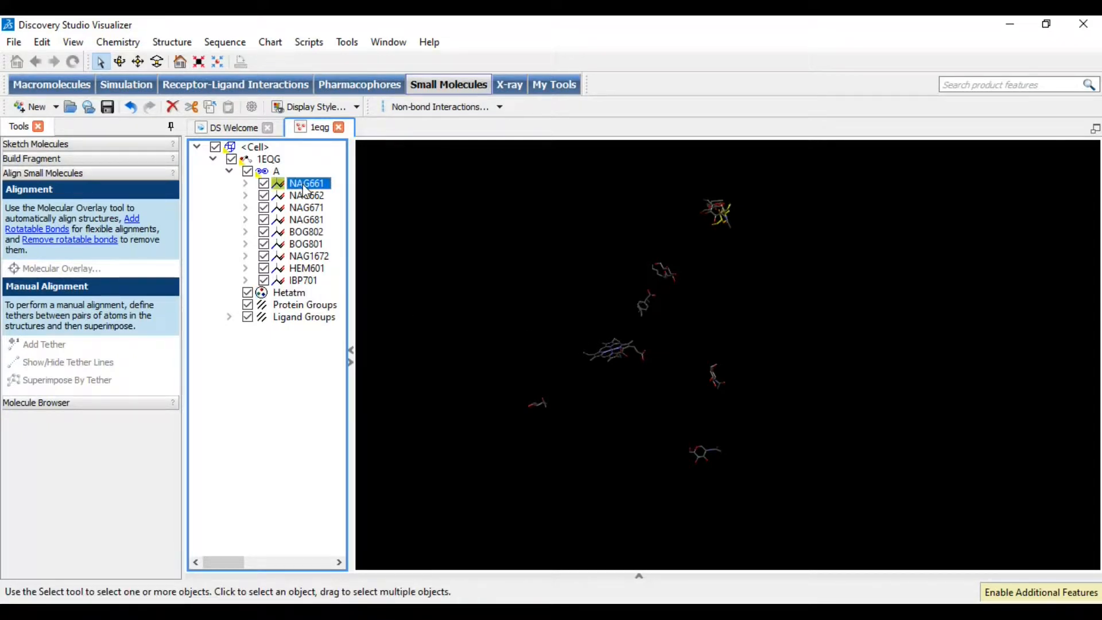
{"action": "left_click", "coordinate": [319, 270], "text": "shift"}
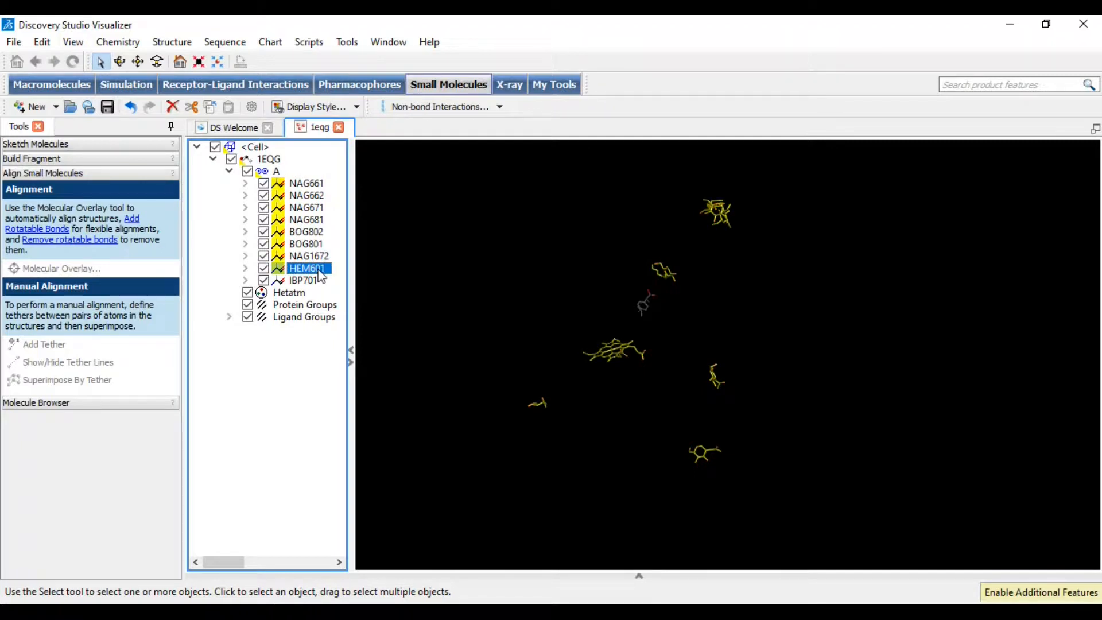
{"action": "key", "text": "Delete"}
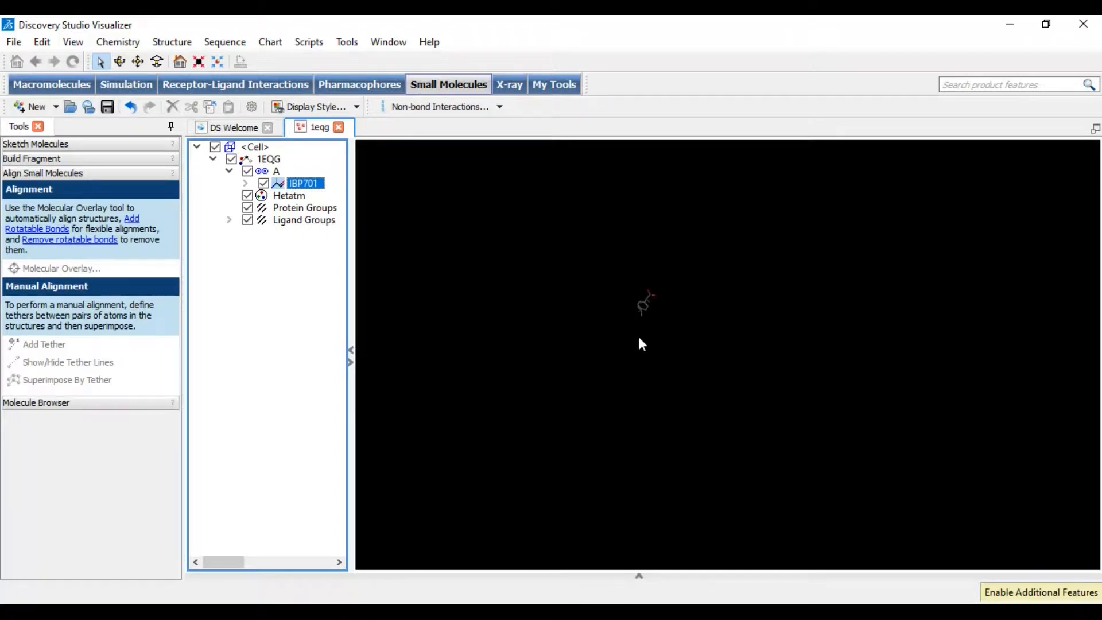
- Change the display style of the isolated IBP701 ligand to ball and stick
{"action": "left_click", "coordinate": [158, 66]}
{"action": "left_click", "coordinate": [139, 63]}
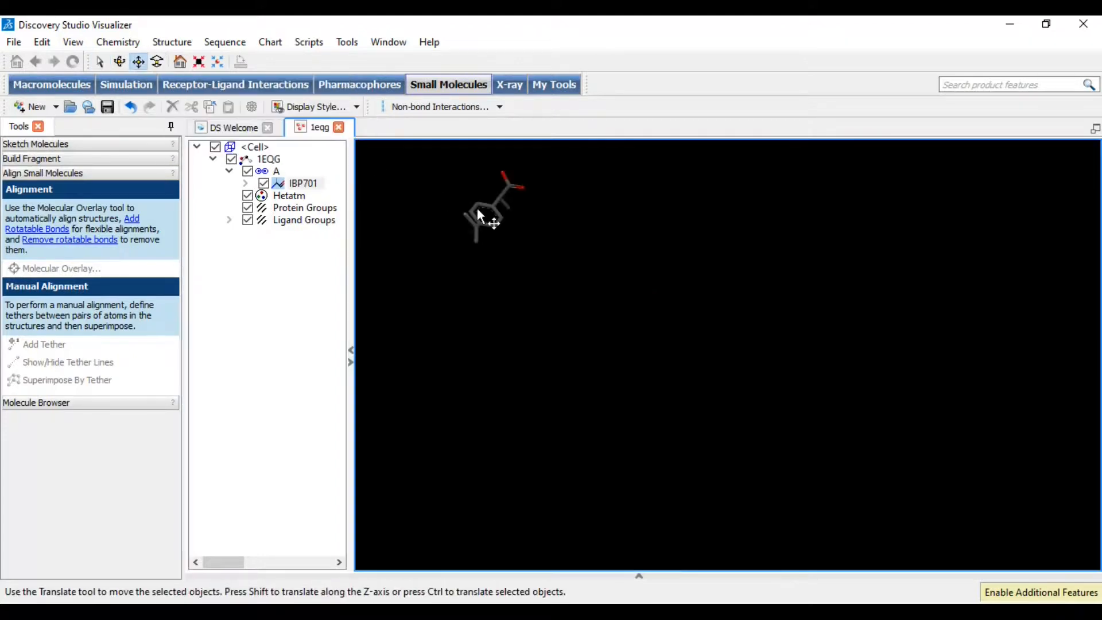
{"action": "left_click_drag", "start_coordinate": [478, 208], "coordinate": [773, 370]}
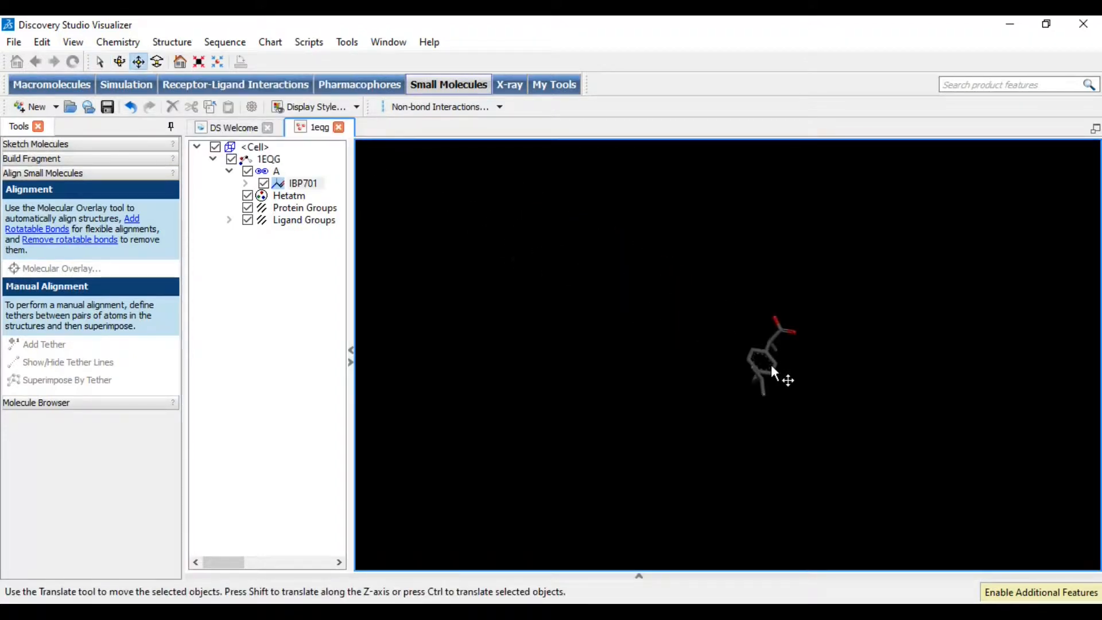
{"action": "left_click", "coordinate": [199, 62]}
{"action": "mouse_move", "coordinate": [961, 385]}
{"action": "left_mouse_down"}
{"action": "mouse_move", "coordinate": [963, 466]}
{"action": "mouse_move", "coordinate": [957, 368]}
{"action": "mouse_move", "coordinate": [952, 404]}
{"action": "mouse_move", "coordinate": [965, 366]}
{"action": "left_mouse_up"}
{"action": "right_click_drag", "start_coordinate": [963, 392], "coordinate": [872, 322]}
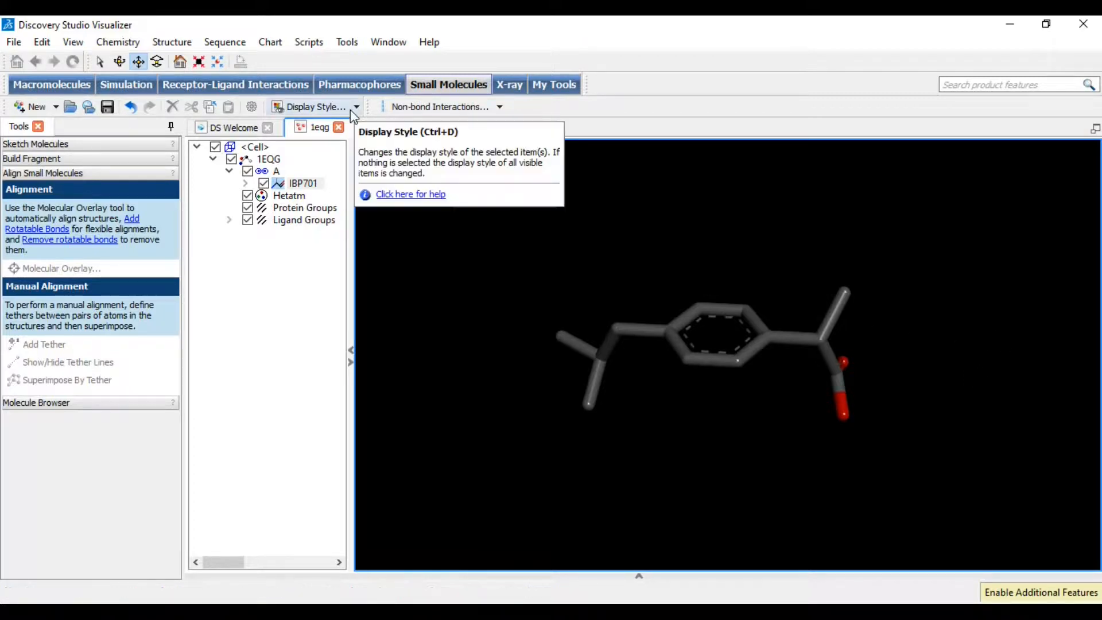
{"action": "left_click", "coordinate": [336, 108]}
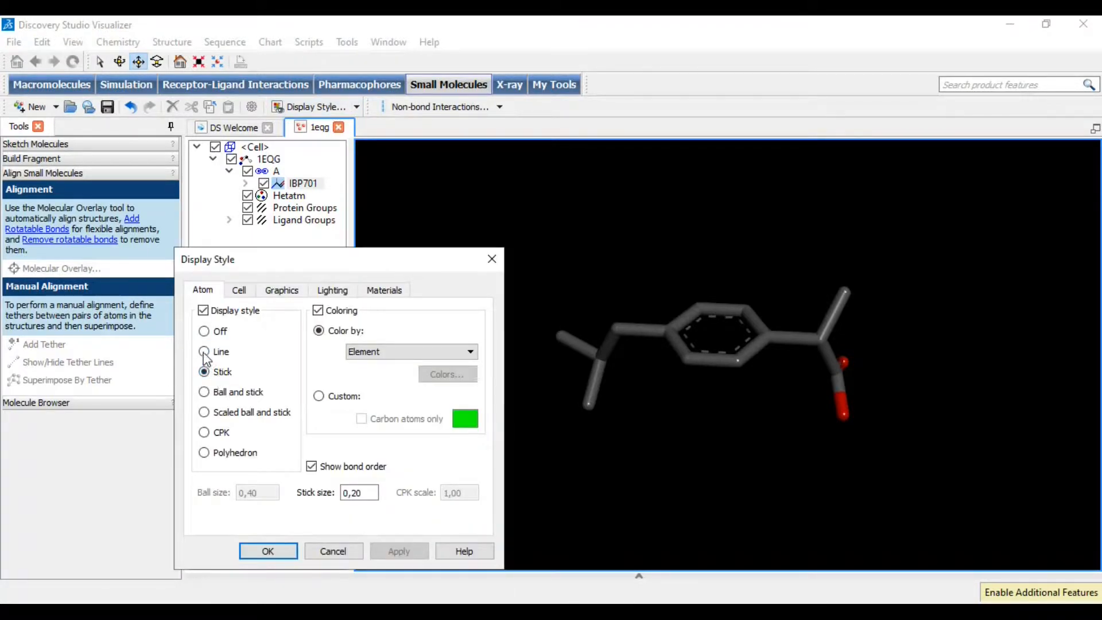
{"action": "left_click", "coordinate": [204, 353]}
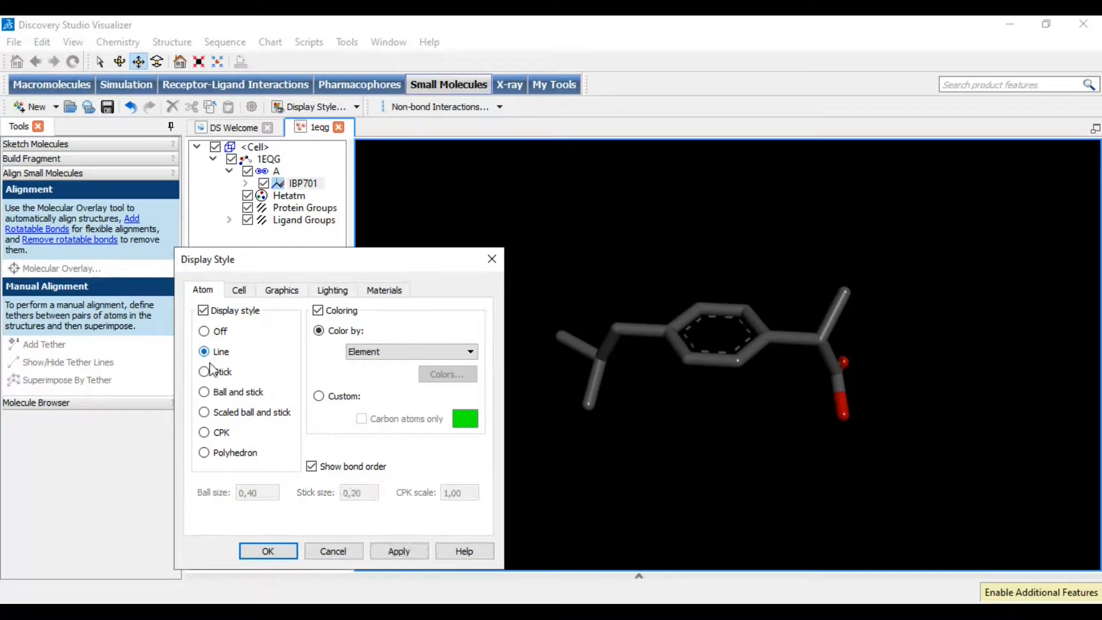
{"action": "left_click", "coordinate": [204, 394]}
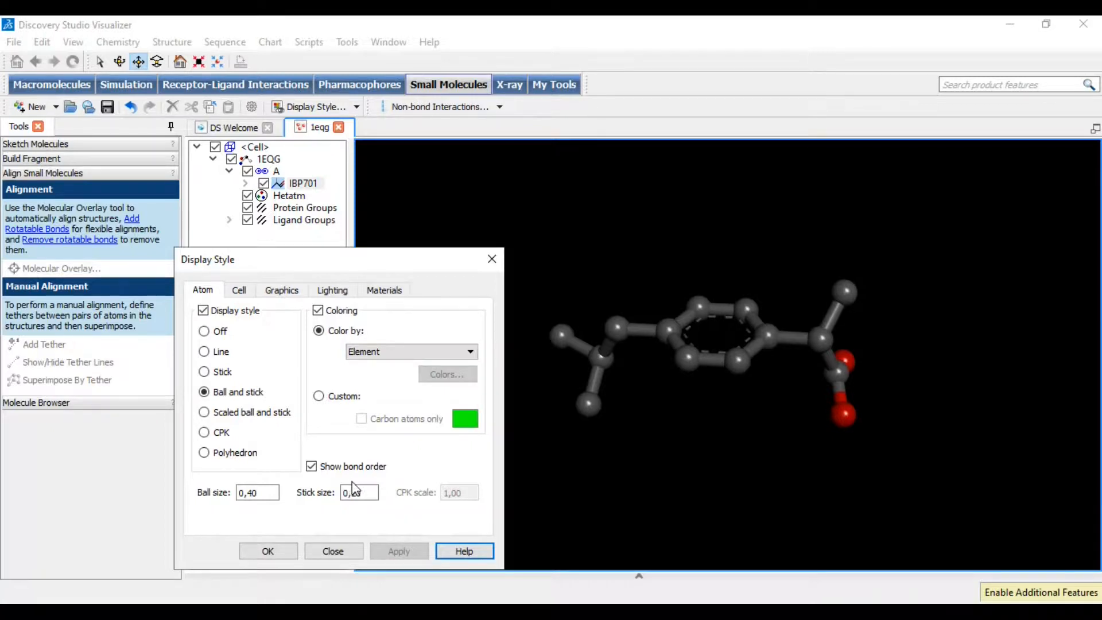
{"action": "left_click", "coordinate": [333, 551]}
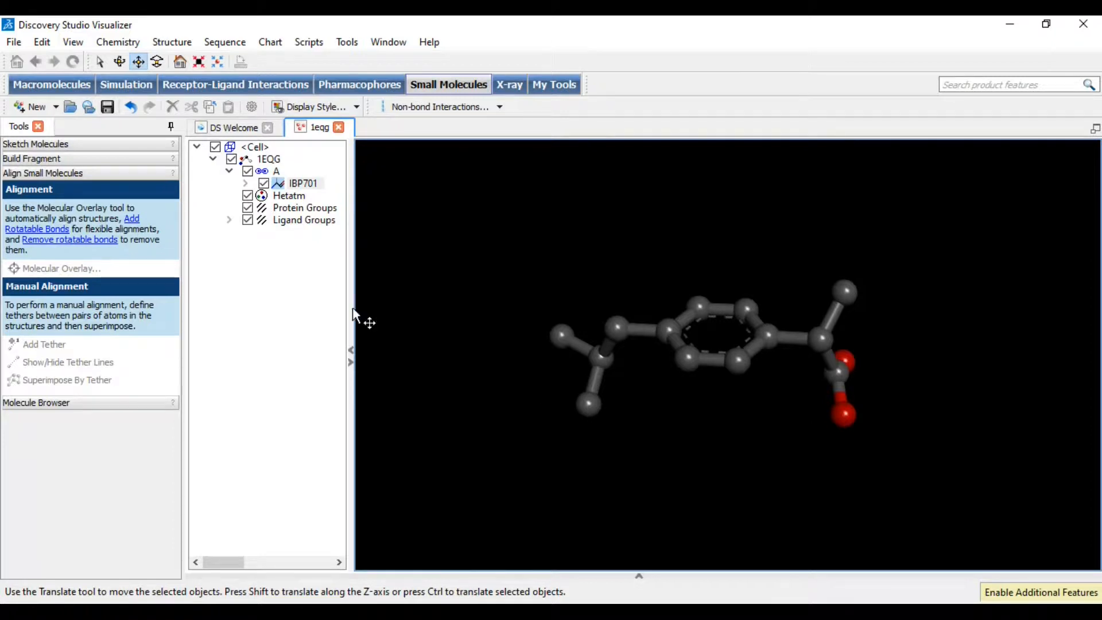
- Save the 1EQG ligand as ibuprofeno_bioativo_cox1 and the 4PH9 ligand as ibuprofeno_bioativo_cox2, both as Sybyl MOL2 files in the Tutorial folder
{"action": "left_click", "coordinate": [19, 47]}
{"action": "left_click", "coordinate": [10, 41]}
{"action": "left_click", "coordinate": [11, 42]}
{"action": "left_click", "coordinate": [46, 183]}
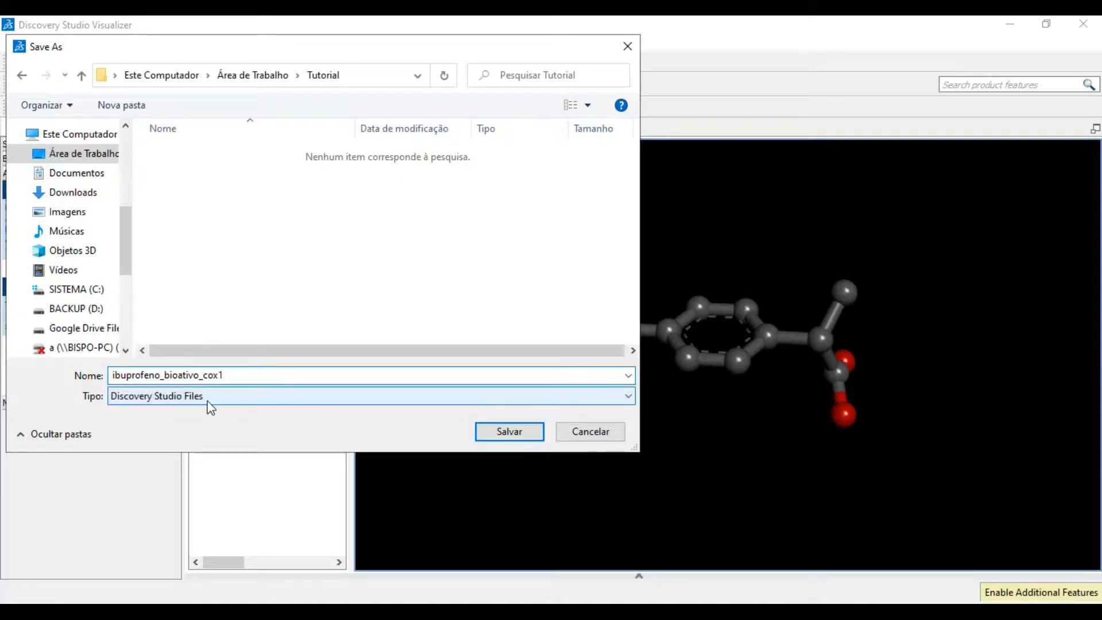
{"action": "left_click", "coordinate": [239, 404]}
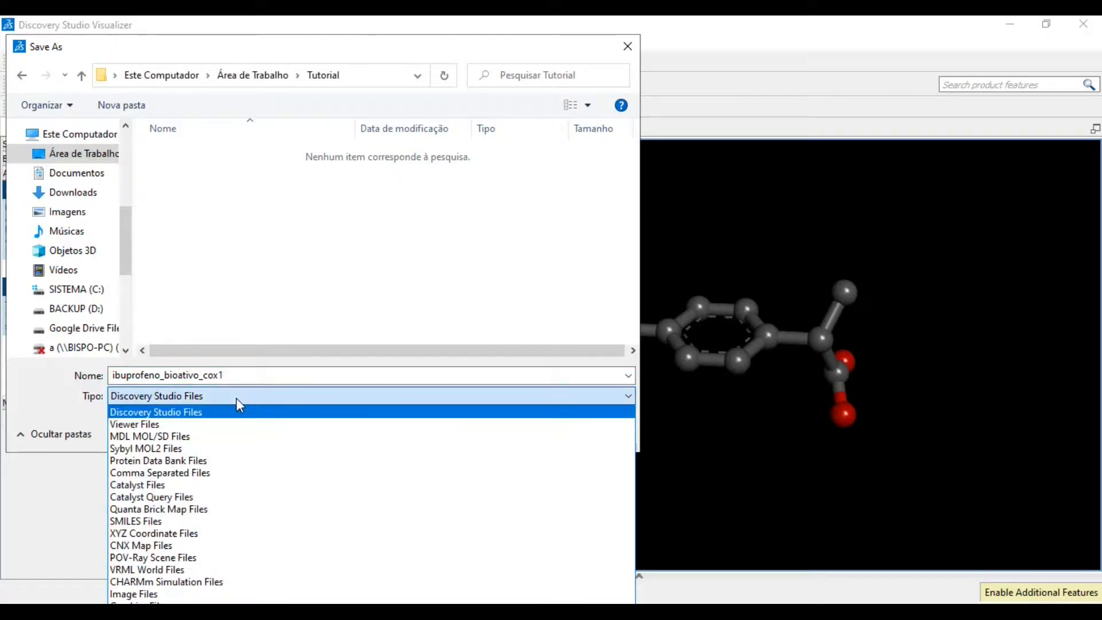
{"action": "left_click", "coordinate": [184, 451]}
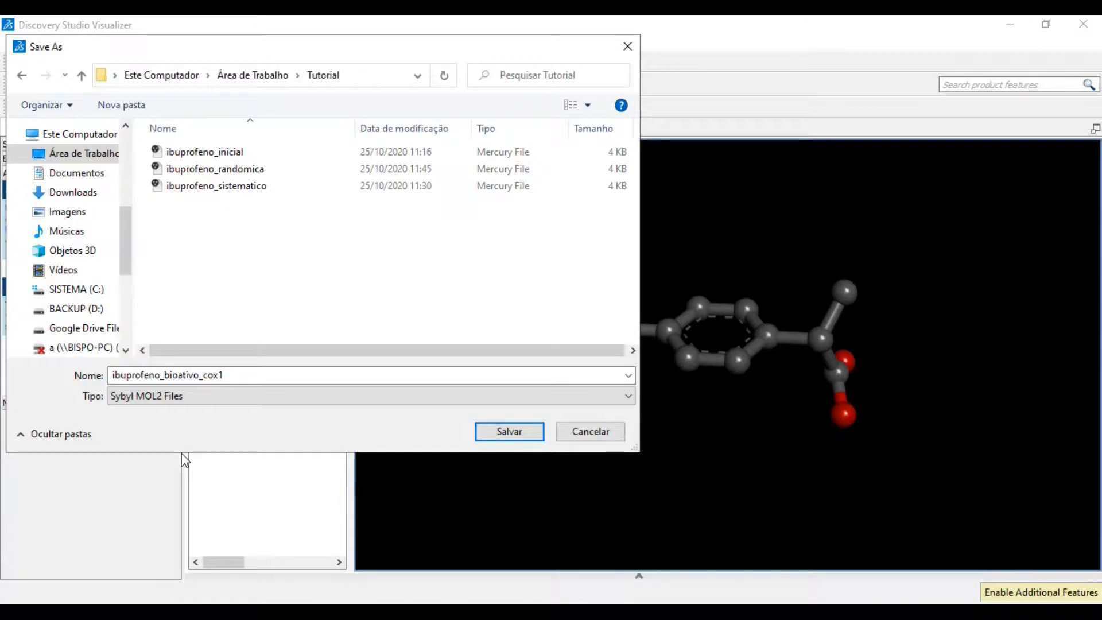
{"action": "key", "text": "Return"}
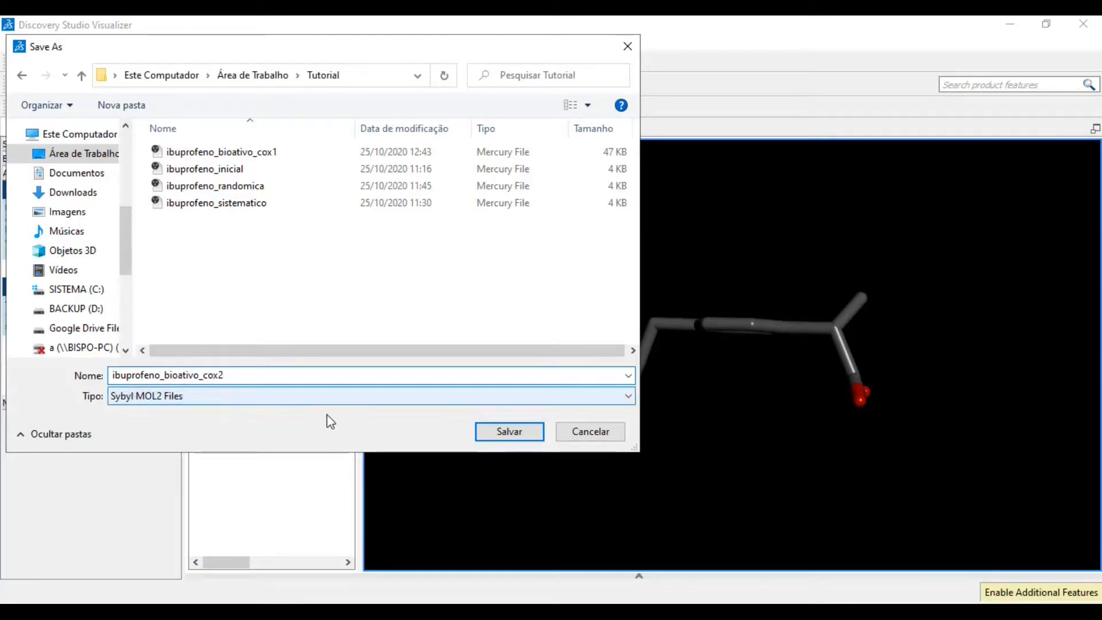
{"action": "left_click", "coordinate": [519, 437]}
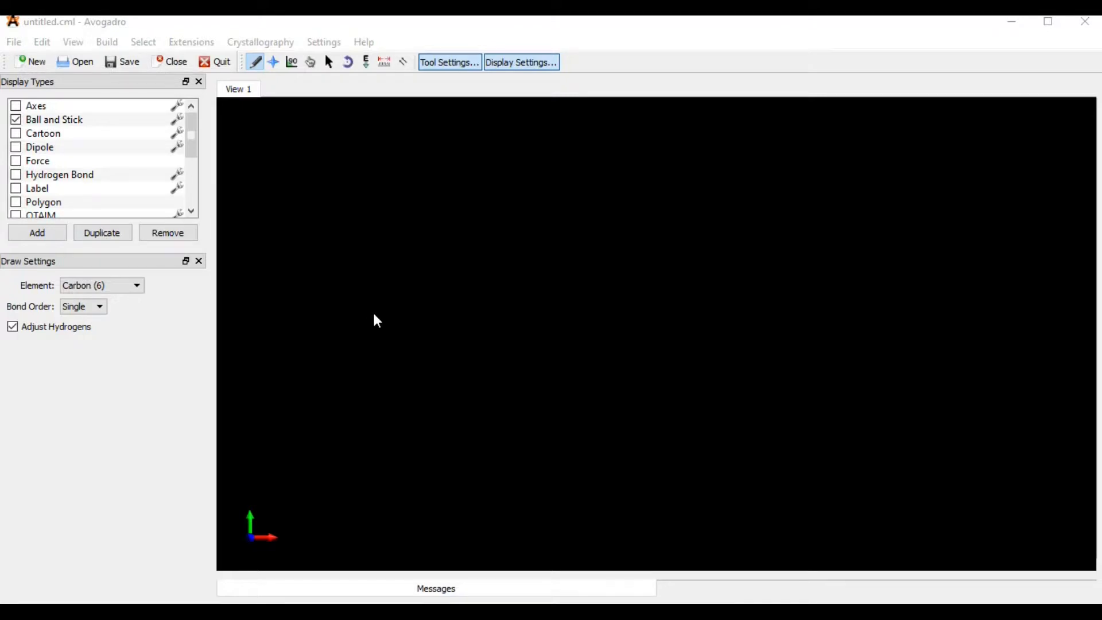
- Switch to Avogadro and open ibuprofeno_bioativo_cox1 from the Tutorial folder
{"action": "left_click", "coordinate": [72, 62]}
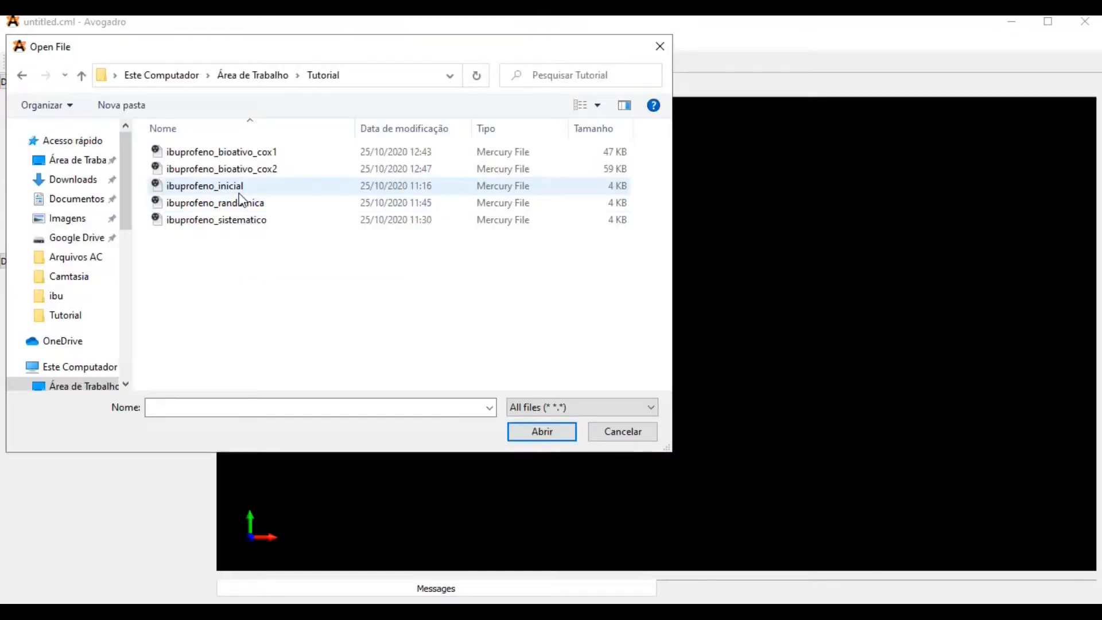
{"action": "double_click", "coordinate": [232, 154]}
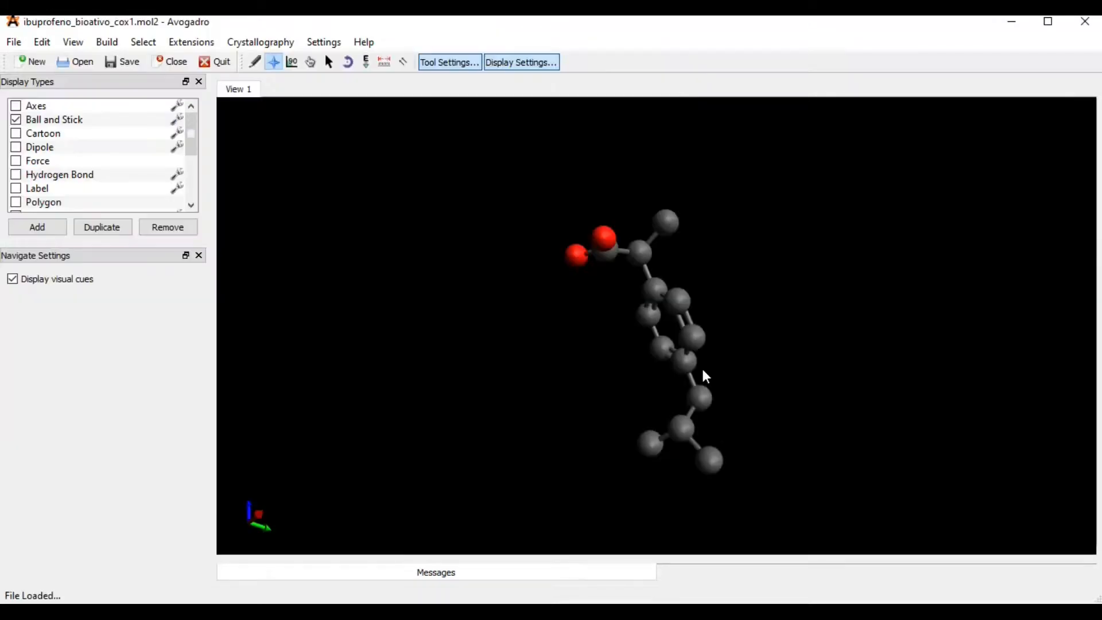
{"action": "left_click_drag", "start_coordinate": [784, 407], "coordinate": [318, 206]}
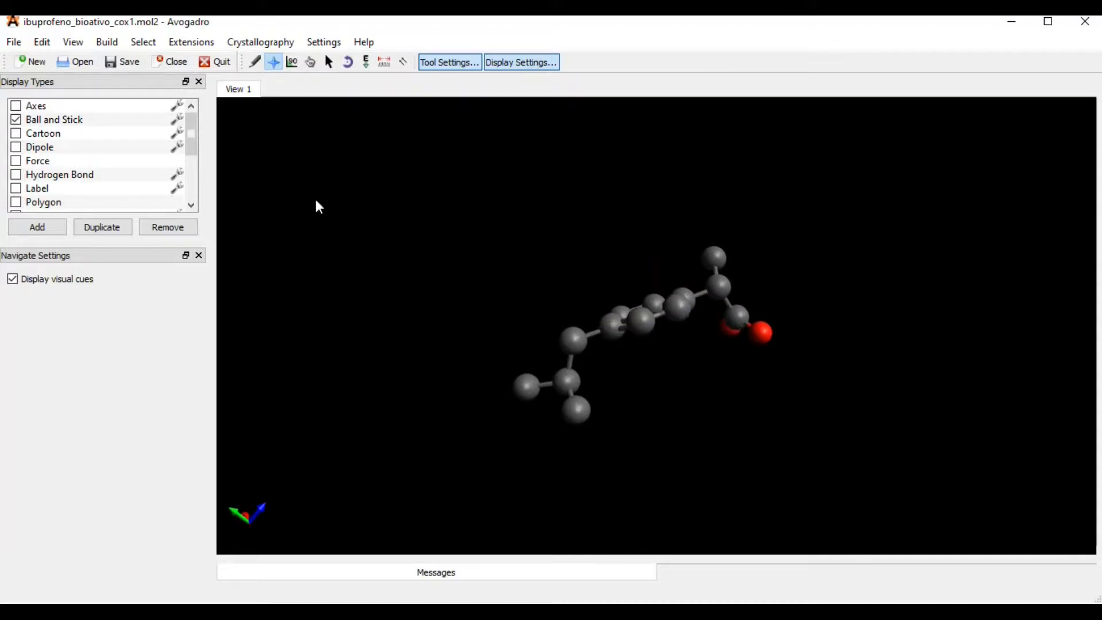
{"action": "left_click_drag", "start_coordinate": [686, 348], "coordinate": [700, 422]}
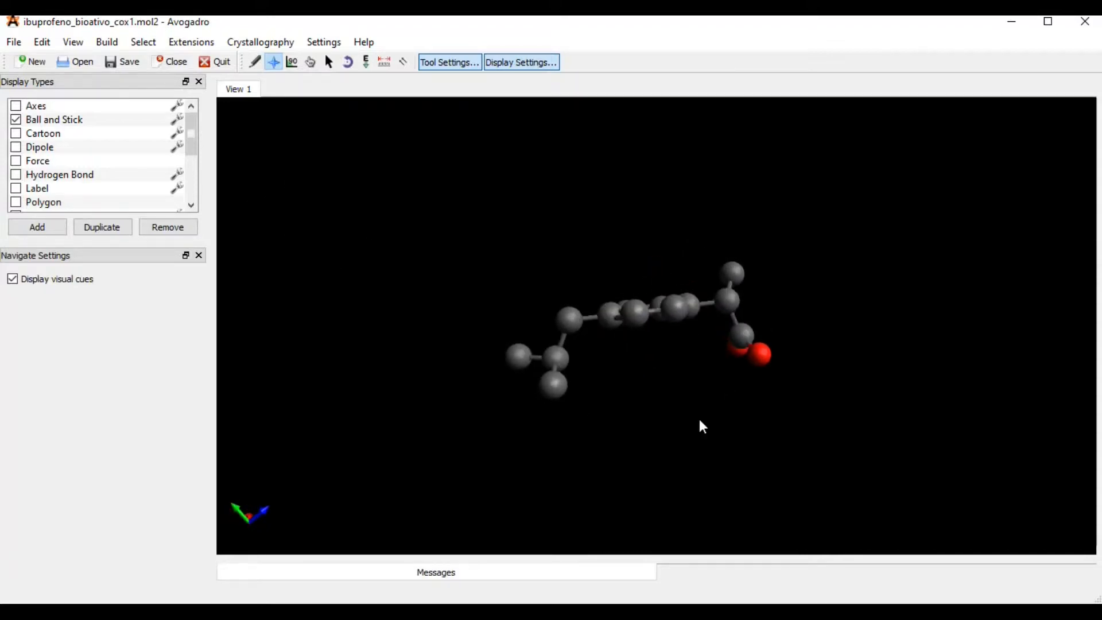
- Add hydrogens to the COX-1 bioactive ibuprofen structure
{"action": "left_click", "coordinate": [112, 45]}
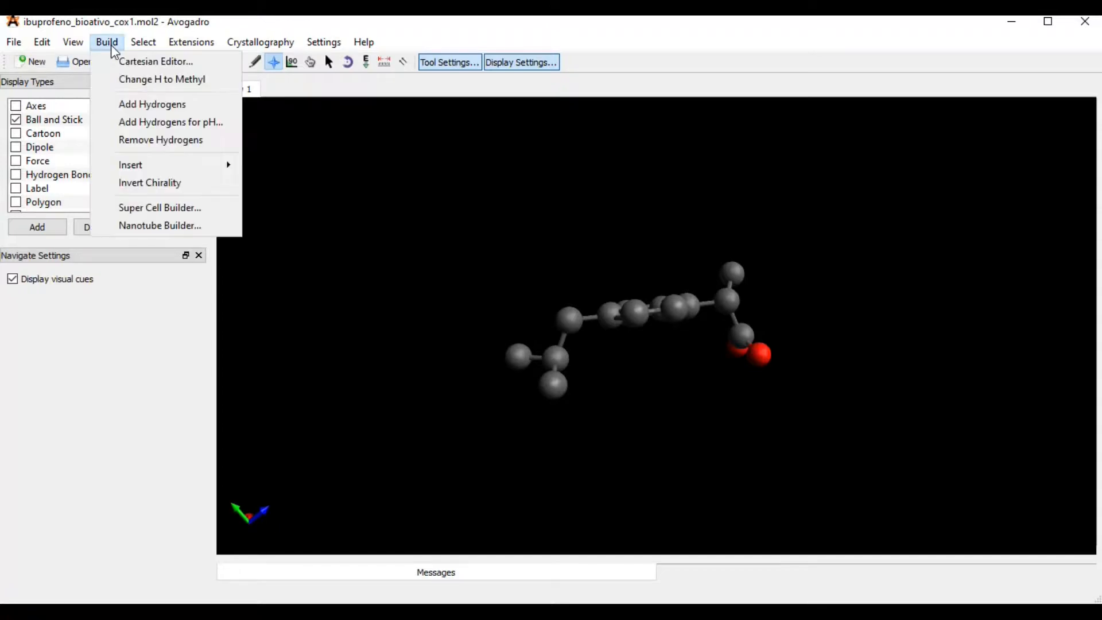
{"action": "left_click", "coordinate": [129, 108]}
{"action": "left_click_drag", "start_coordinate": [678, 439], "coordinate": [695, 505]}
{"action": "left_click_drag", "start_coordinate": [698, 394], "coordinate": [813, 491]}
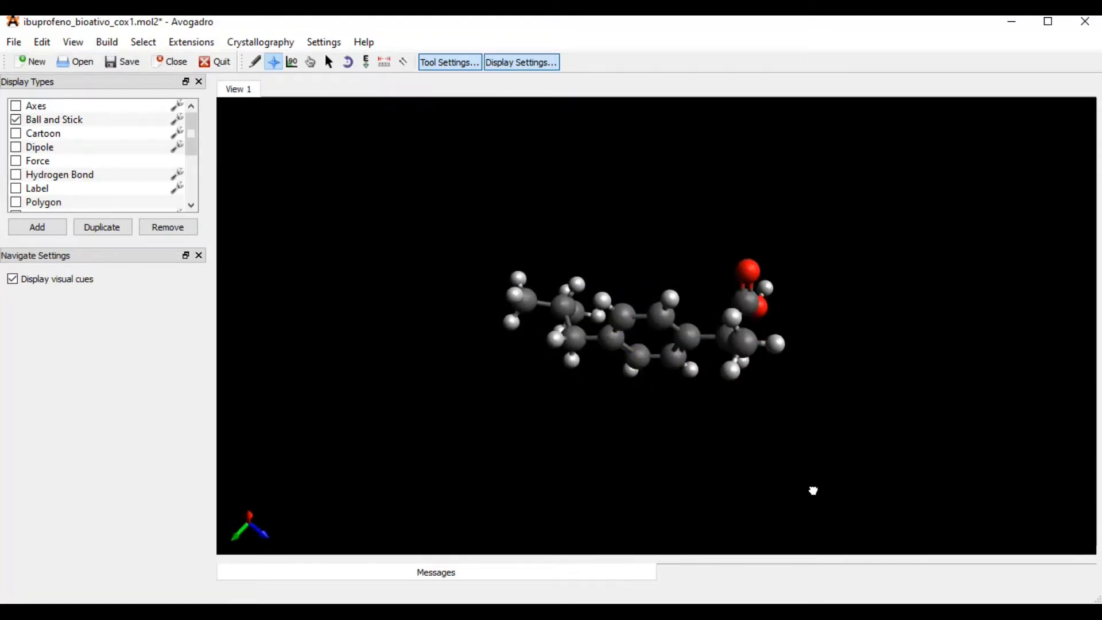
{"action": "left_click_drag", "start_coordinate": [648, 460], "coordinate": [706, 175]}
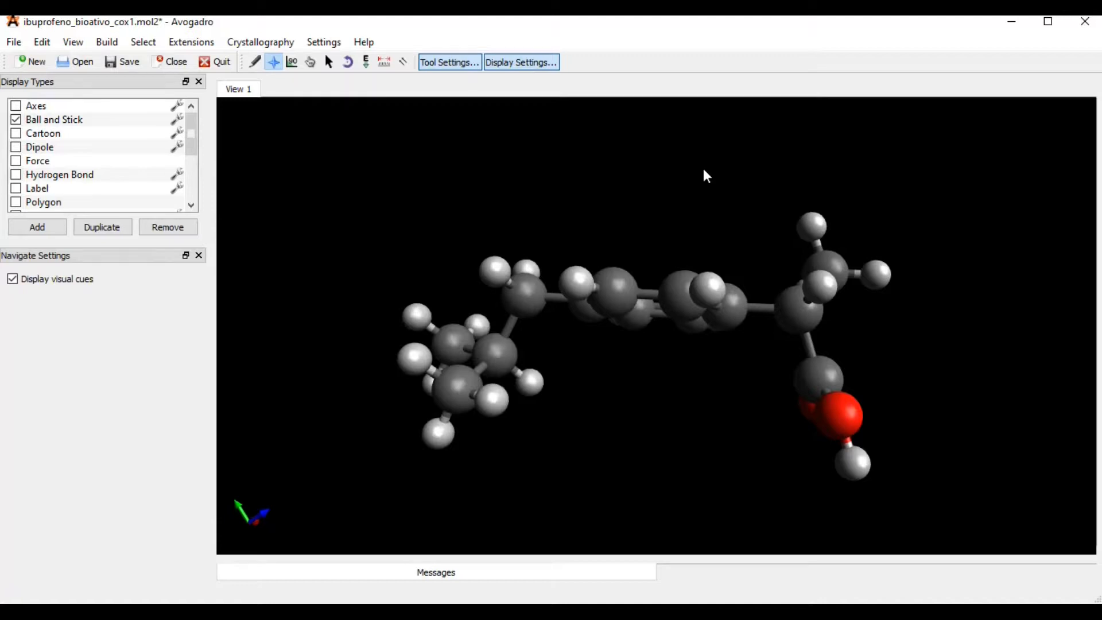
- Calculate the energy of the hydrogenated COX-1 conformer and save it as ibuprofeno_bioativo_cox1_comH in Sybyl Mol2 format
{"action": "left_click", "coordinate": [192, 42]}
{"action": "mouse_move", "coordinate": [179, 106]}
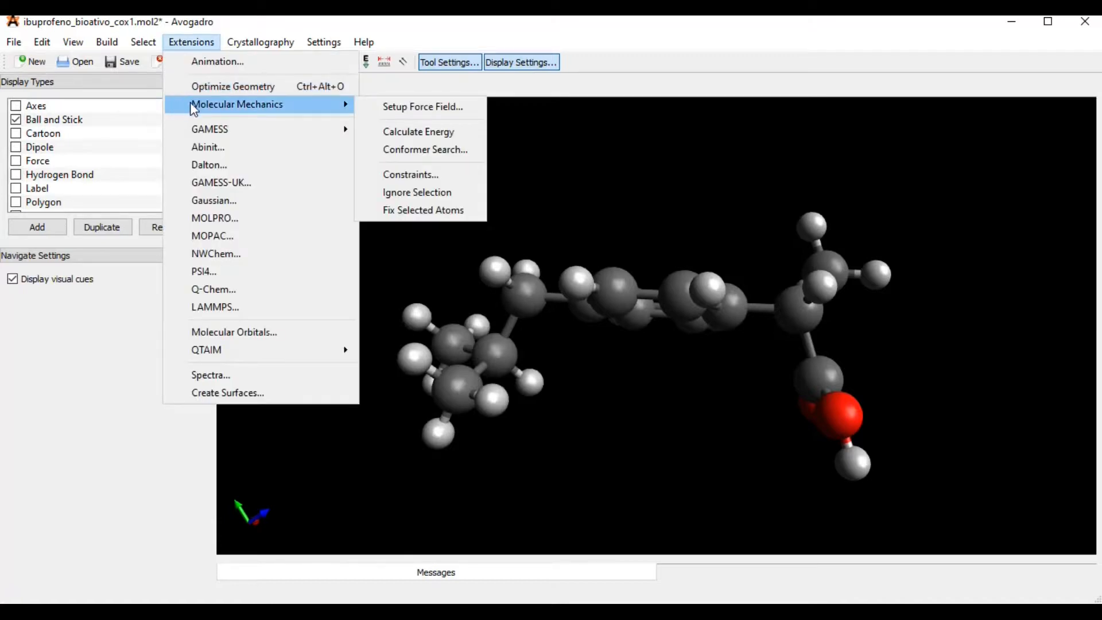
{"action": "left_click", "coordinate": [443, 137]}
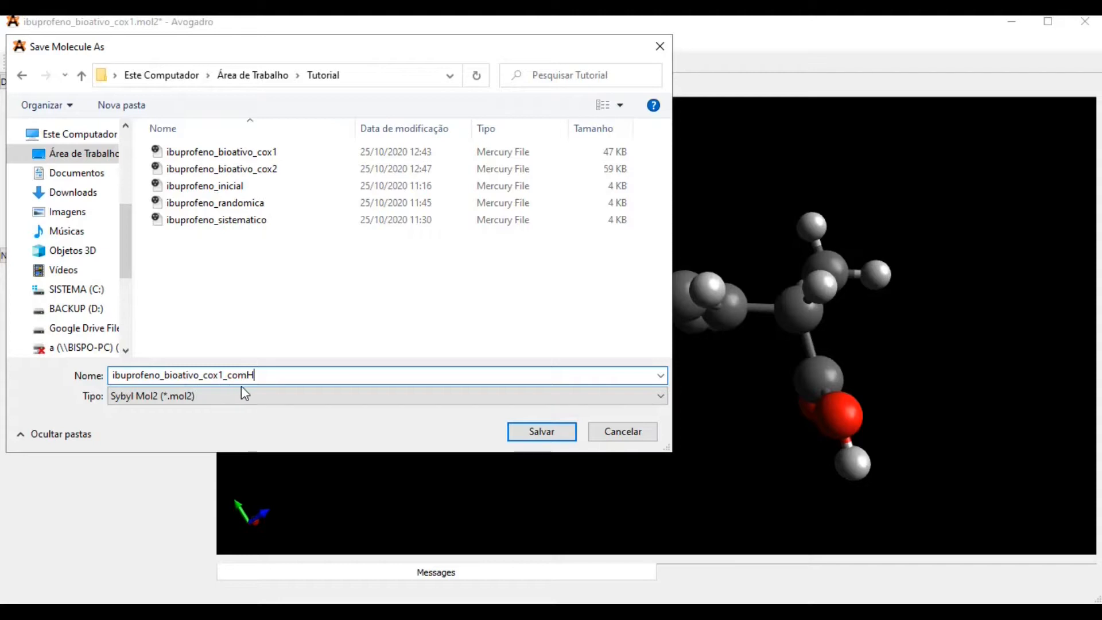
{"action": "left_click", "coordinate": [548, 428]}
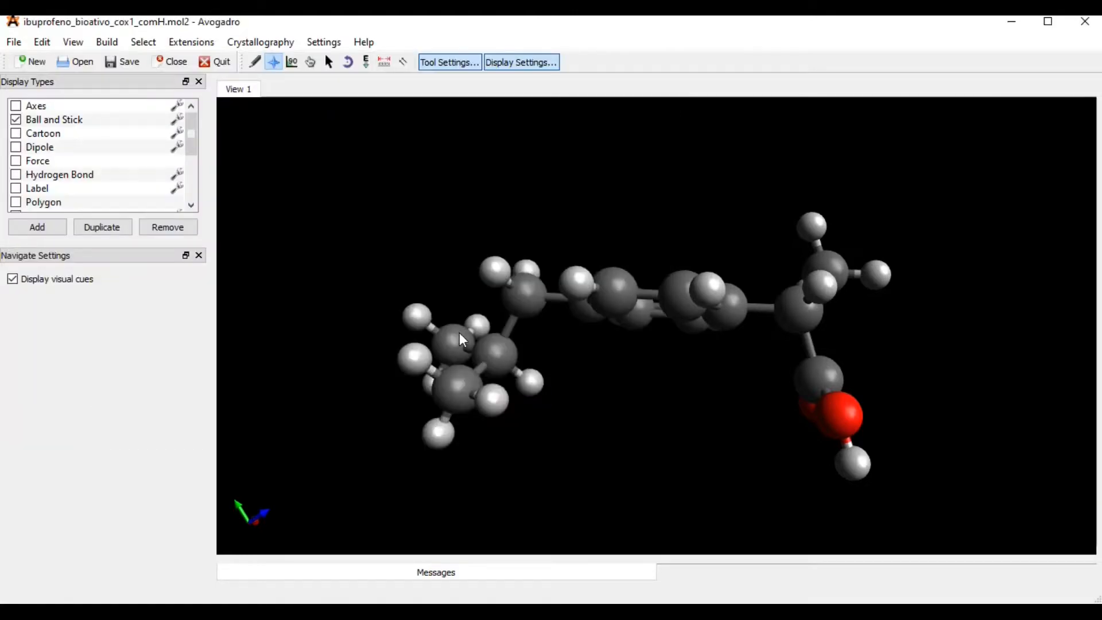
- Open ibuprofeno_bioativo_cox2 in a new document and add hydrogens to the structure
{"action": "left_click", "coordinate": [32, 61]}
{"action": "left_click", "coordinate": [13, 43]}
{"action": "left_click", "coordinate": [28, 79]}
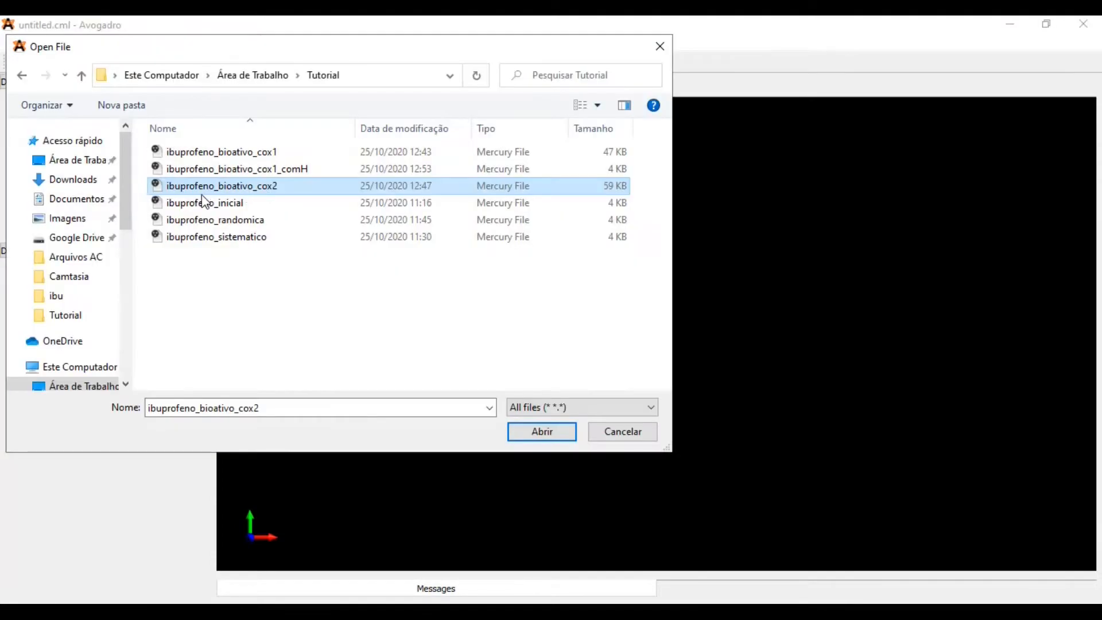
{"action": "left_click", "coordinate": [546, 435]}
{"action": "left_click", "coordinate": [107, 43]}
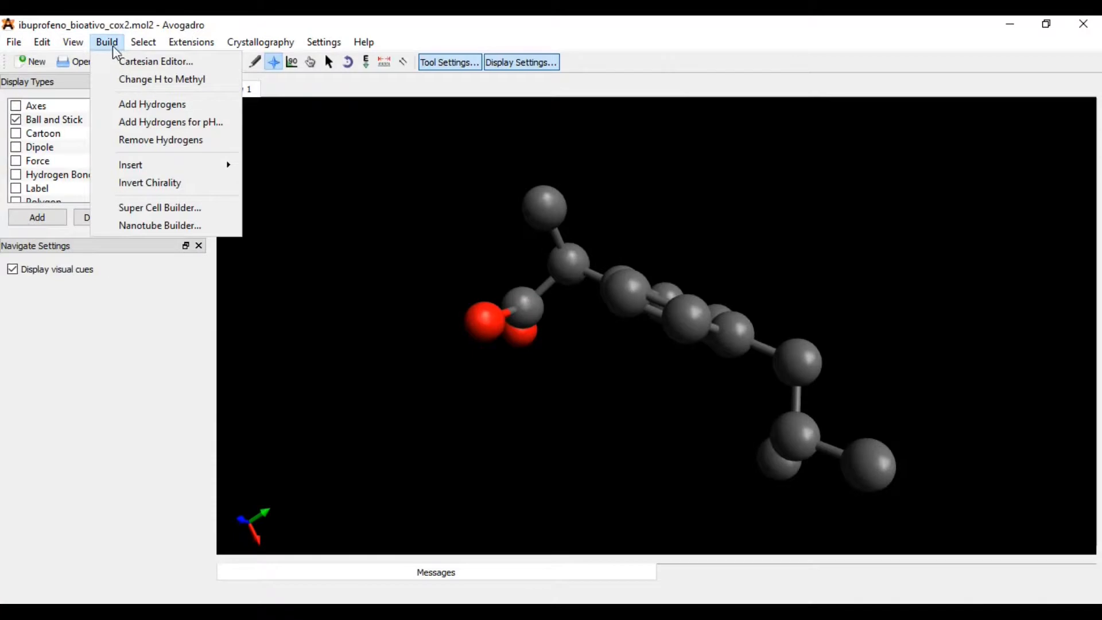
{"action": "left_click", "coordinate": [146, 103]}
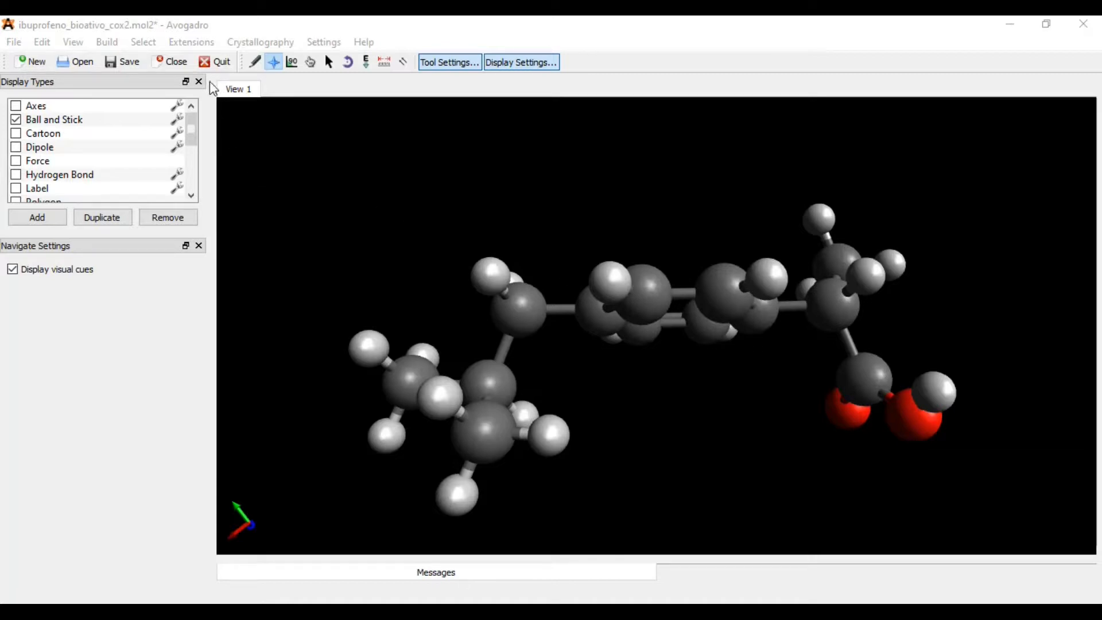
- Calculate the energy of the hydrogenated COX-2 conformer and save it as ibuprofeno_bioativo_cox2_comH in Sybyl Mol2 format
{"action": "left_click", "coordinate": [194, 47]}
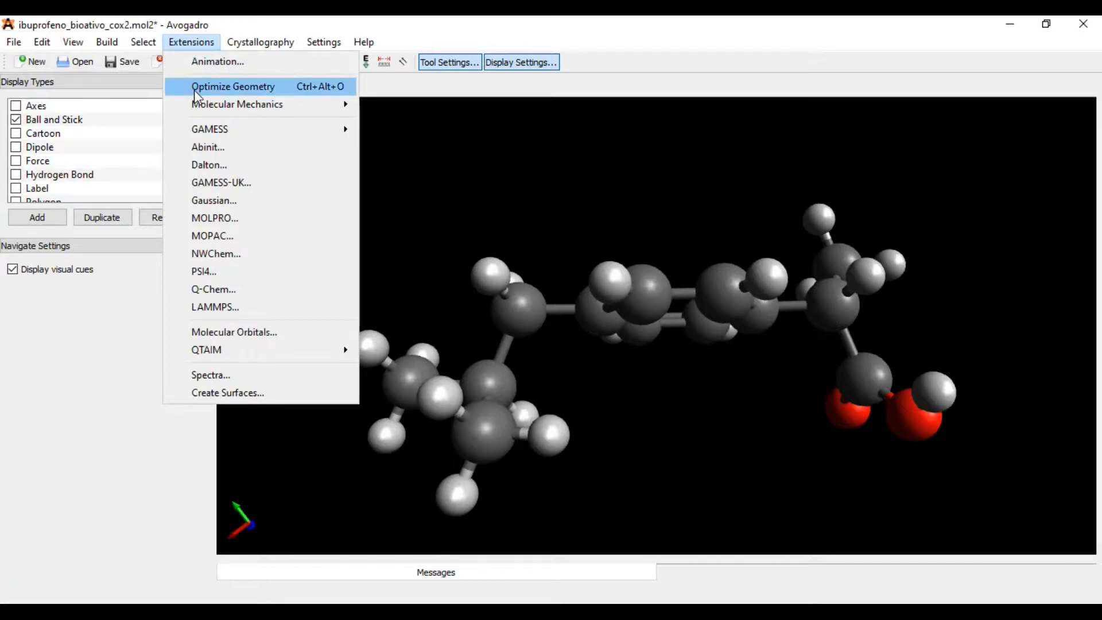
{"action": "mouse_move", "coordinate": [218, 105]}
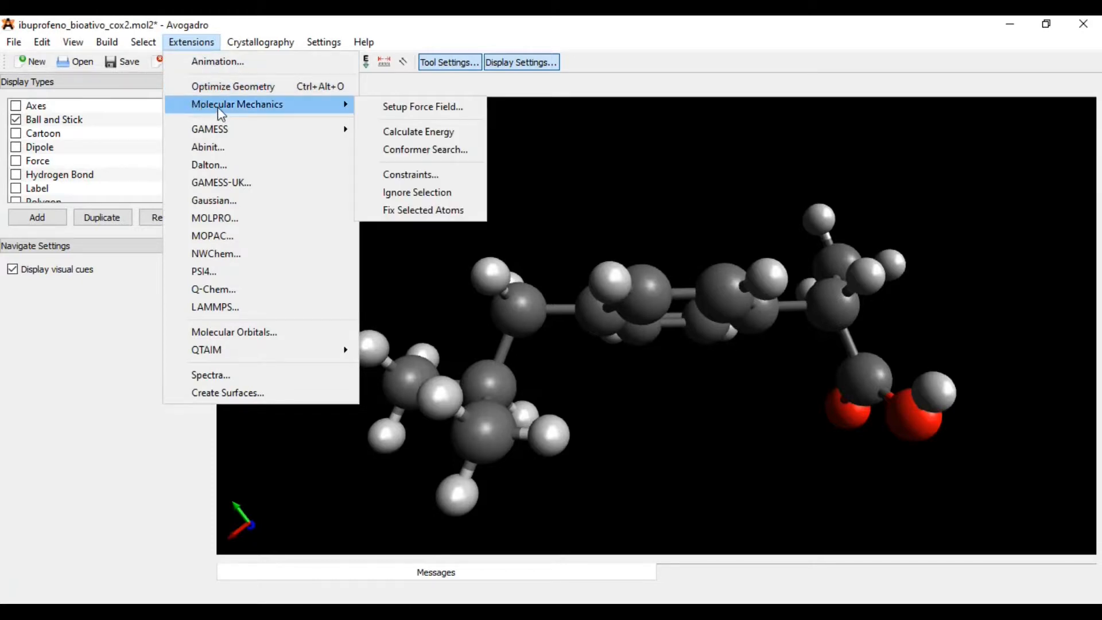
{"action": "left_click", "coordinate": [428, 137]}
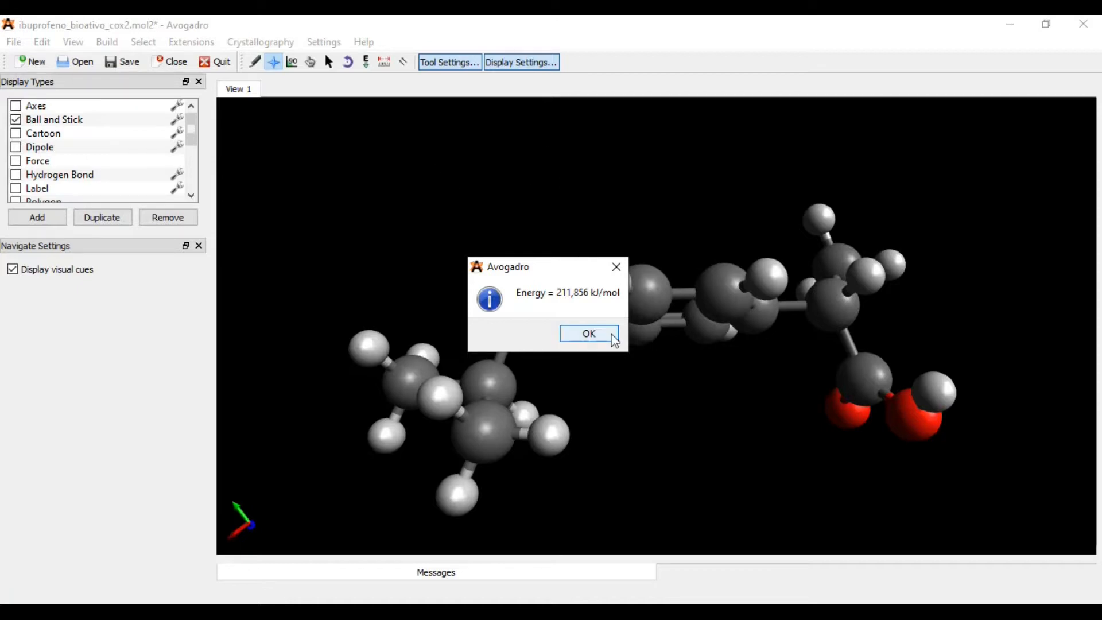
{"action": "left_click", "coordinate": [589, 333]}
{"action": "key", "text": "ctrl+shift+s"}
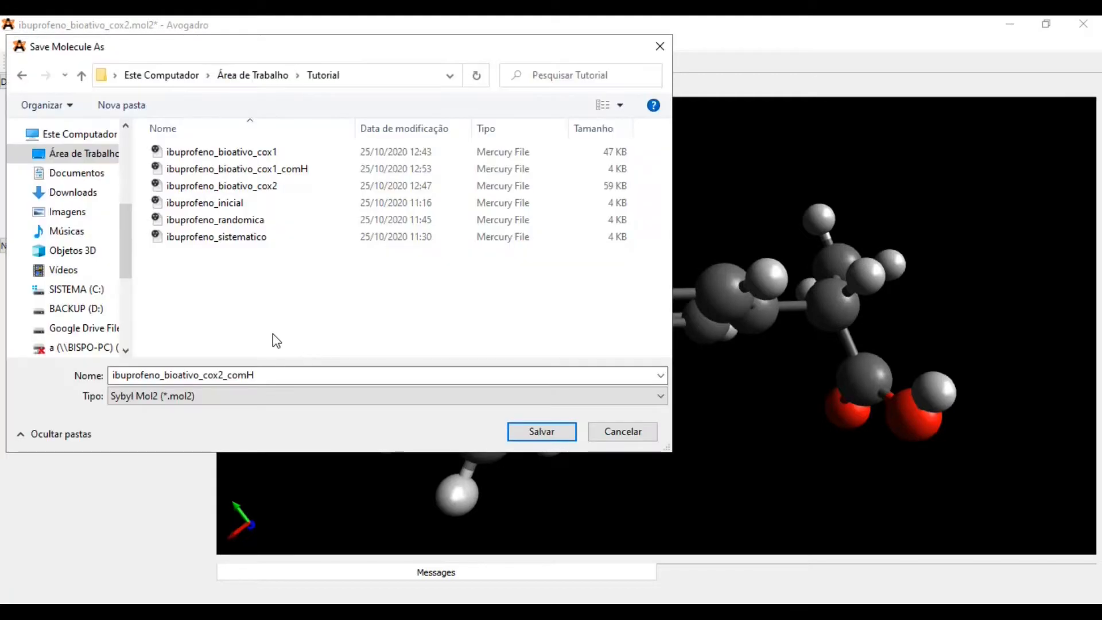
{"action": "left_click", "coordinate": [542, 433]}
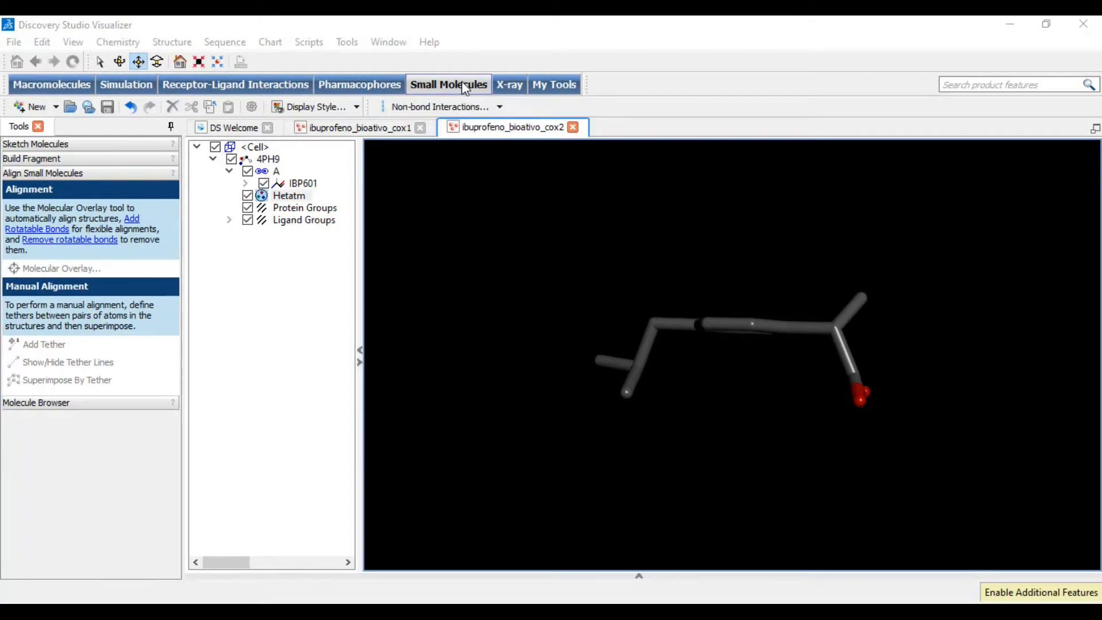
- Switch to Discovery Studio Visualizer, create a new molecule document and insert the ibuprofeno_inicial file into it
{"action": "left_click", "coordinate": [26, 107]}
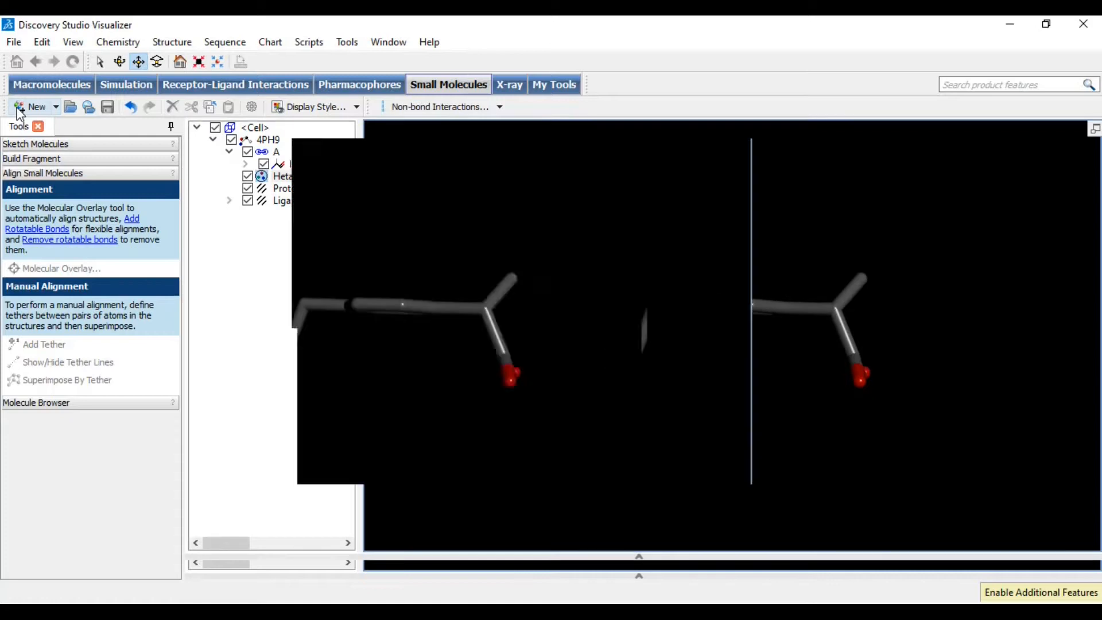
{"action": "left_click", "coordinate": [14, 43]}
{"action": "mouse_move", "coordinate": [50, 131]}
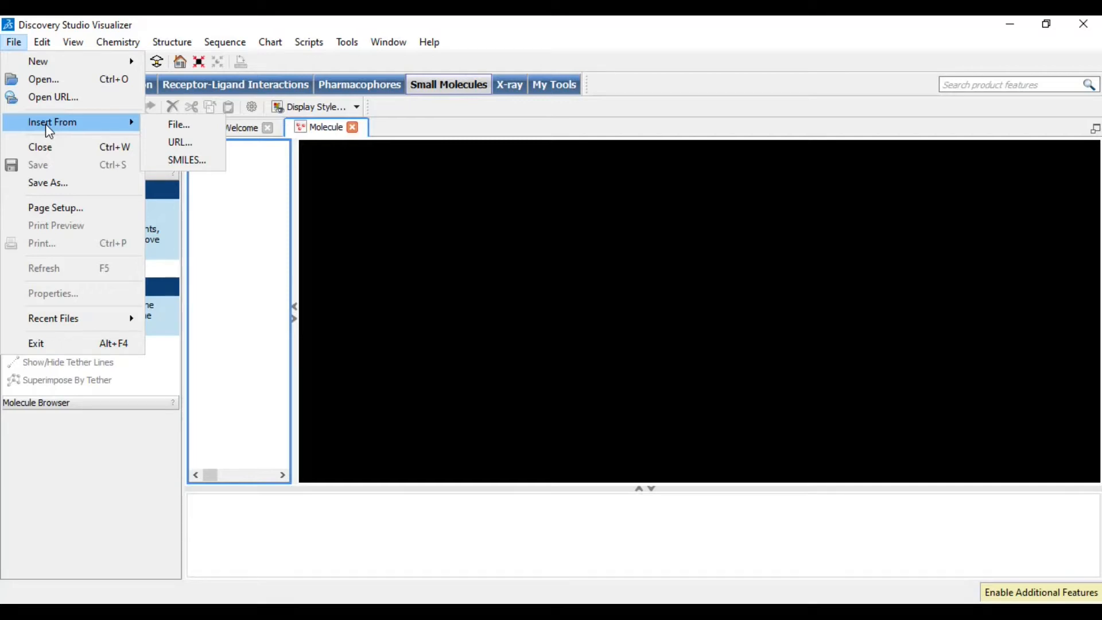
{"action": "left_click", "coordinate": [167, 127]}
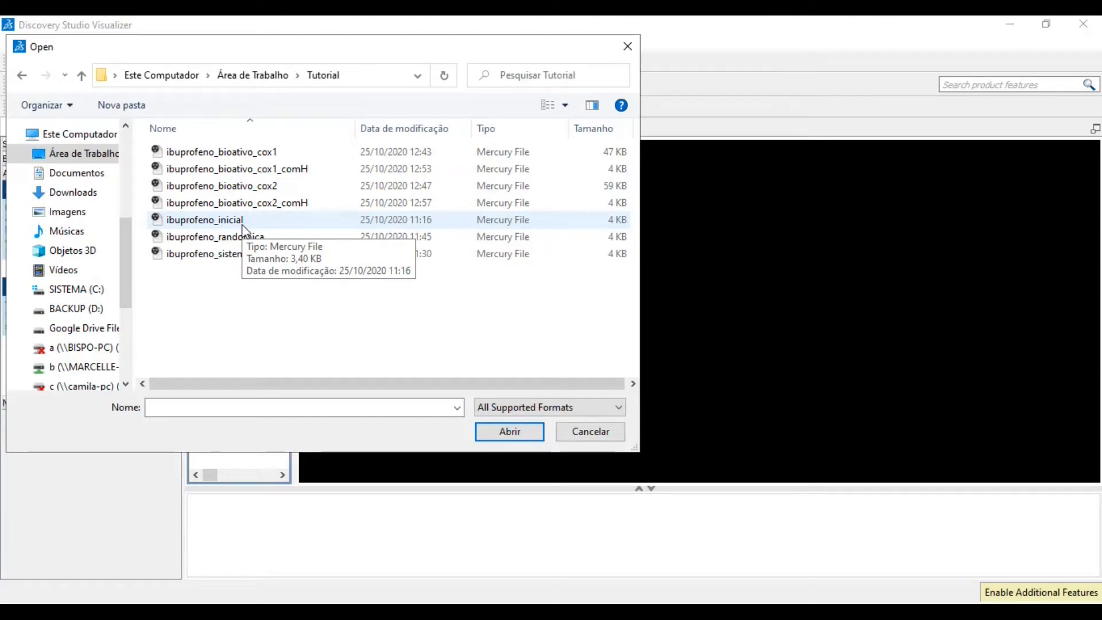
{"action": "double_click", "coordinate": [242, 221]}
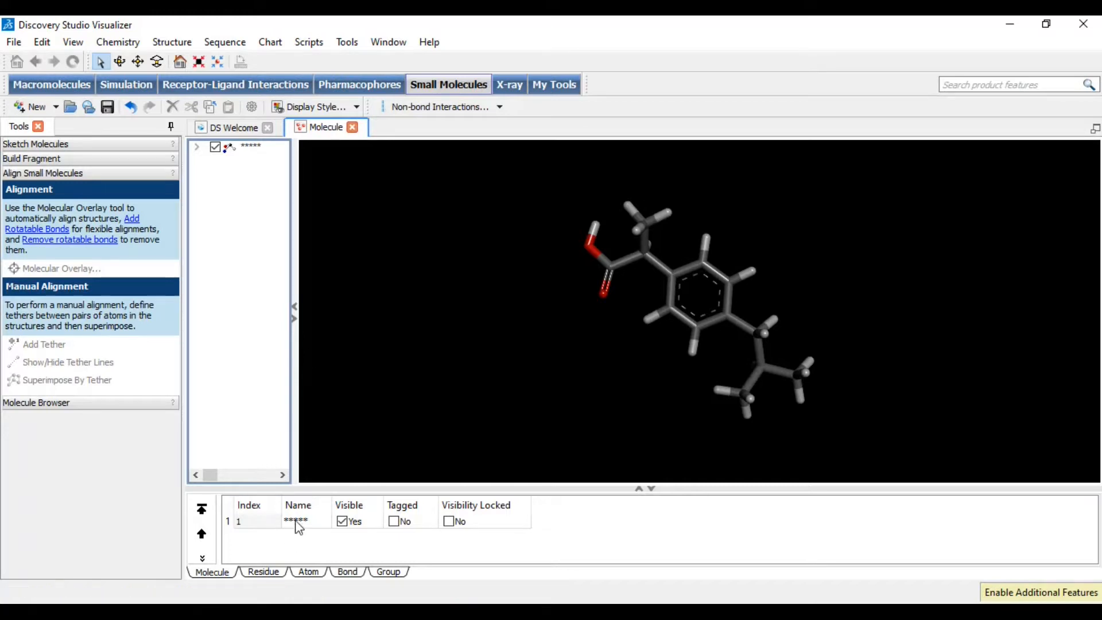
- Rename the inserted molecule as inicial and add the other four structures to the document, naming them sist, rand, cox1 and cox2
{"action": "double_click", "coordinate": [308, 526]}
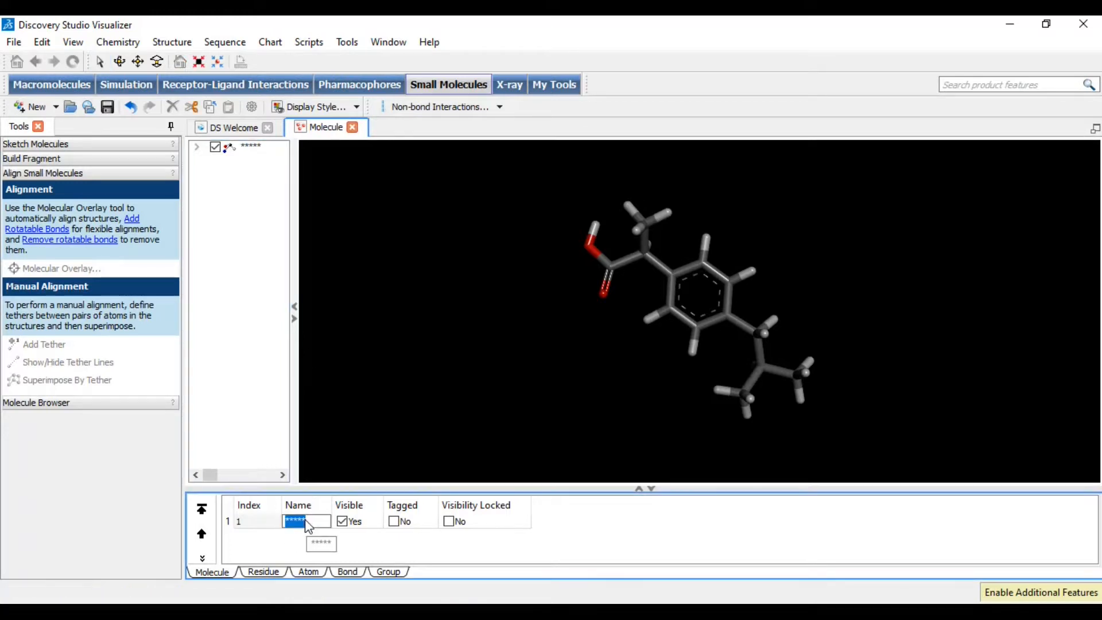
{"action": "type", "text": "inicial"}
{"action": "left_click", "coordinate": [255, 235]}
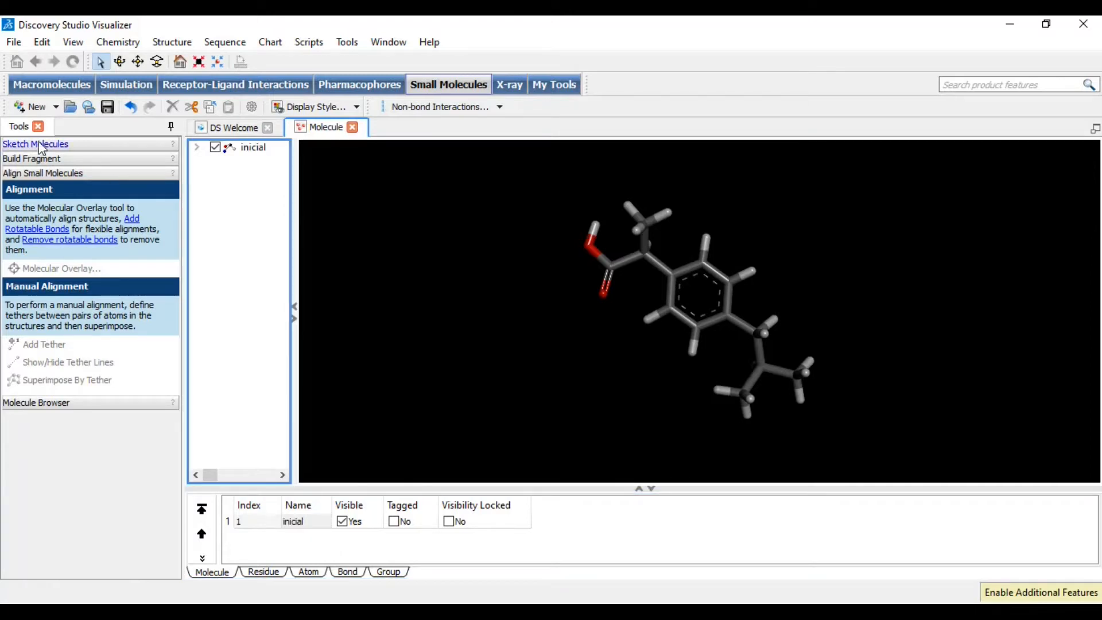
{"action": "left_click", "coordinate": [16, 48]}
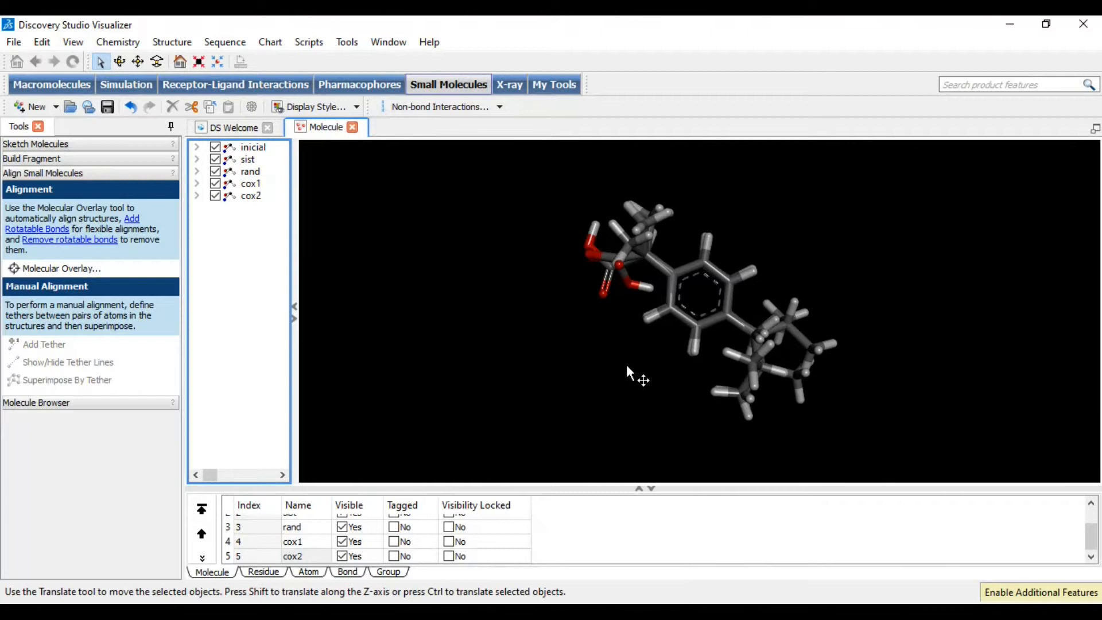
- Align the five structures with Molecular Overlay by field, using 50% steric and 50% electrostatic, to the consensus
{"action": "left_click_drag", "start_coordinate": [831, 424], "coordinate": [833, 414]}
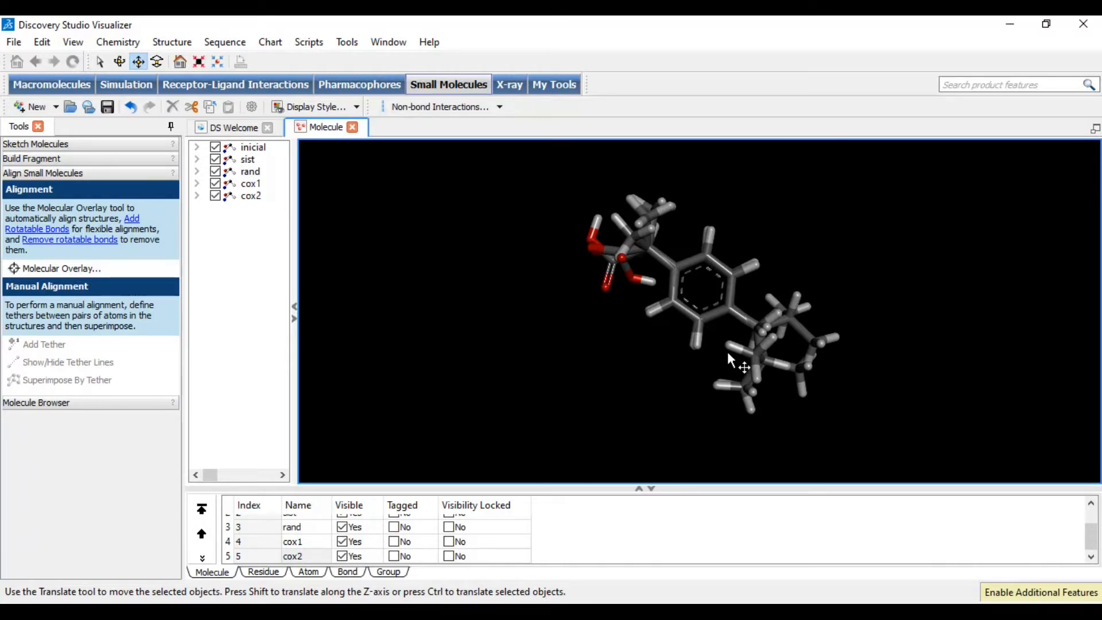
{"action": "left_click", "coordinate": [86, 173]}
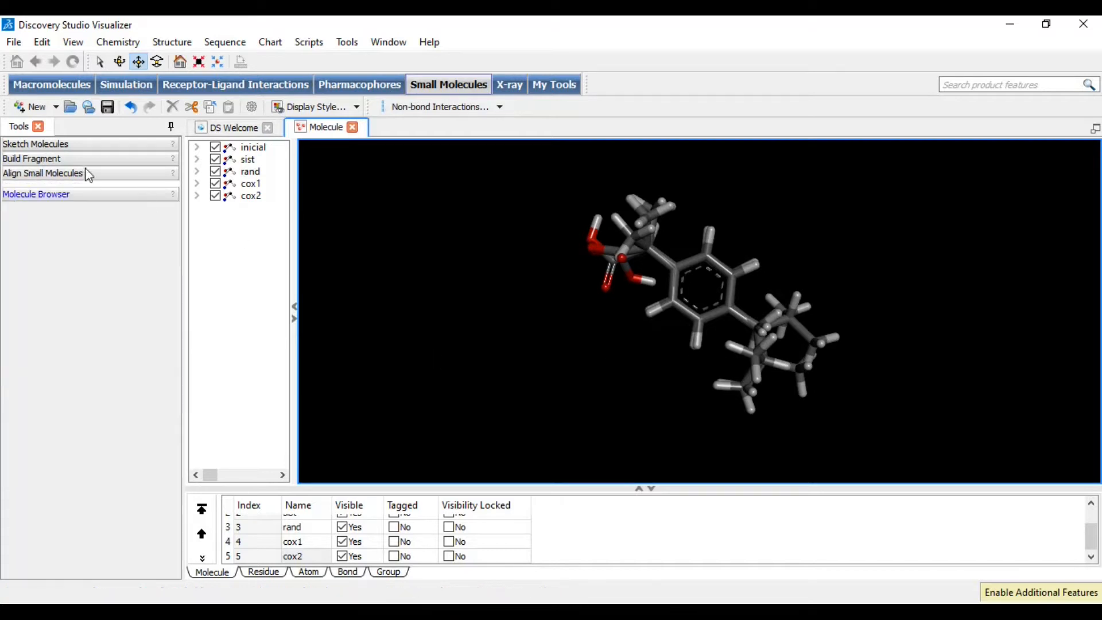
{"action": "left_click", "coordinate": [17, 175]}
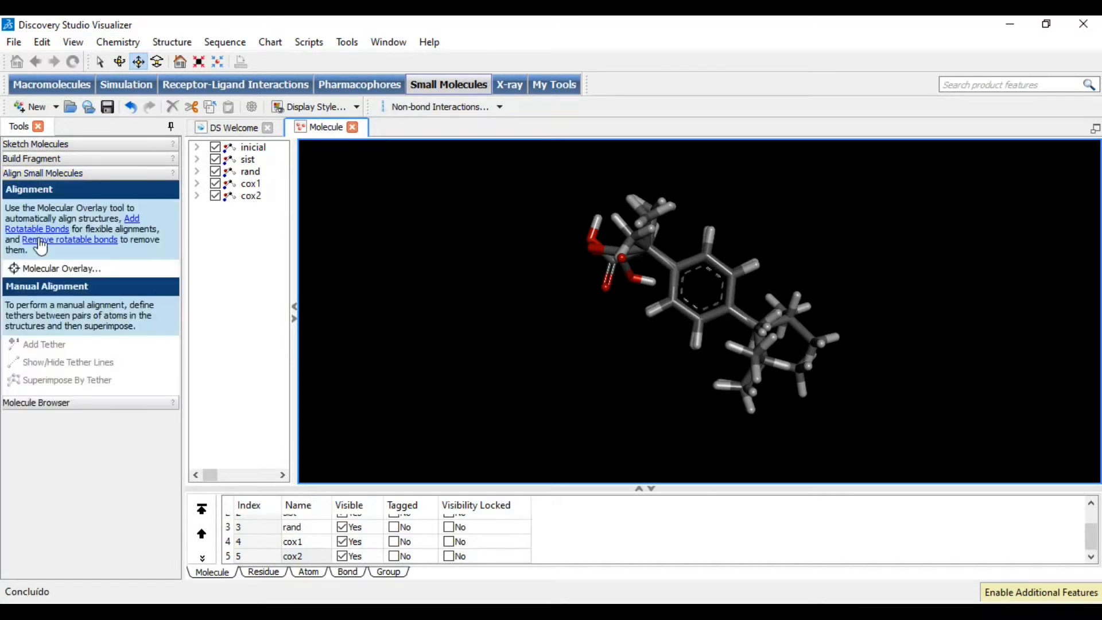
{"action": "left_click", "coordinate": [54, 270]}
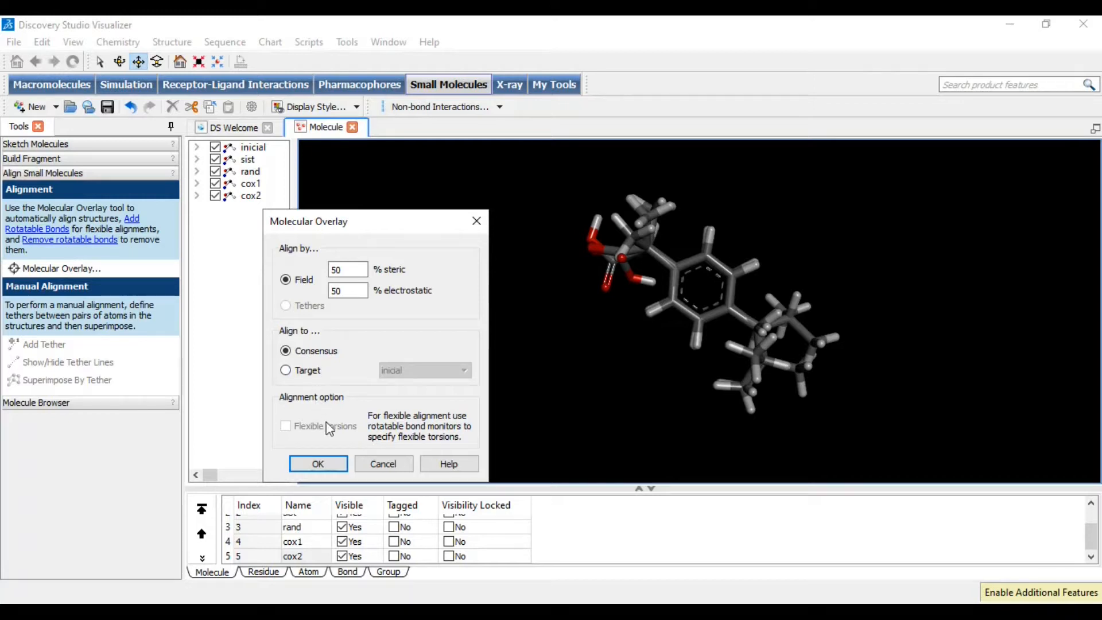
{"action": "left_click", "coordinate": [318, 463]}
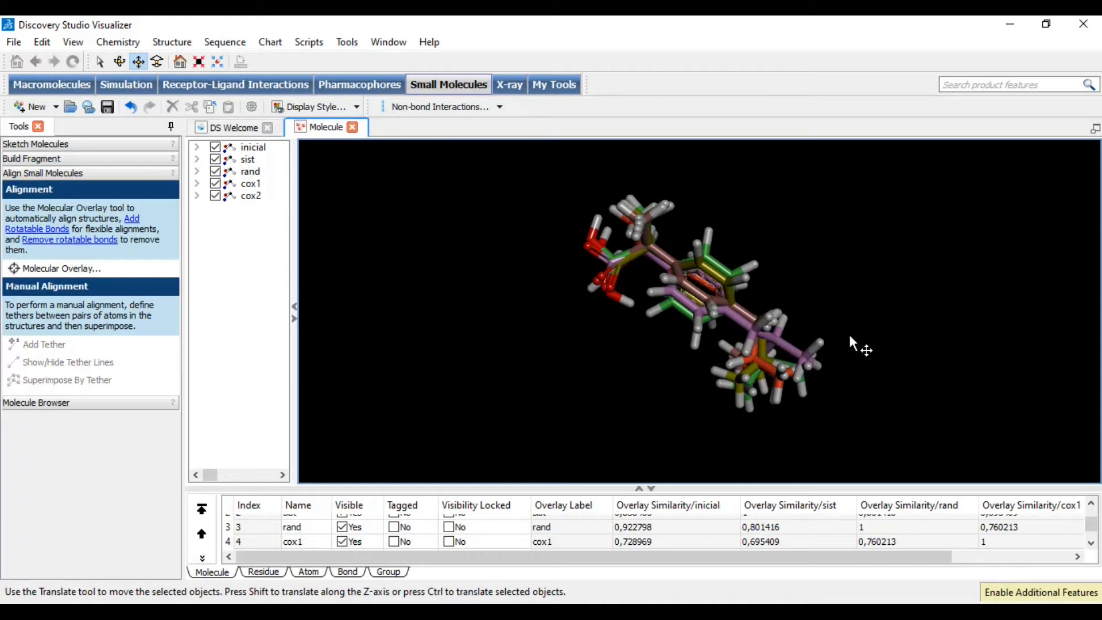
- Examine the overlaid structures from another angle and enlarge the data table to show the overlay similarities of all five molecules
{"action": "right_click_drag", "start_coordinate": [865, 359], "coordinate": [753, 387]}
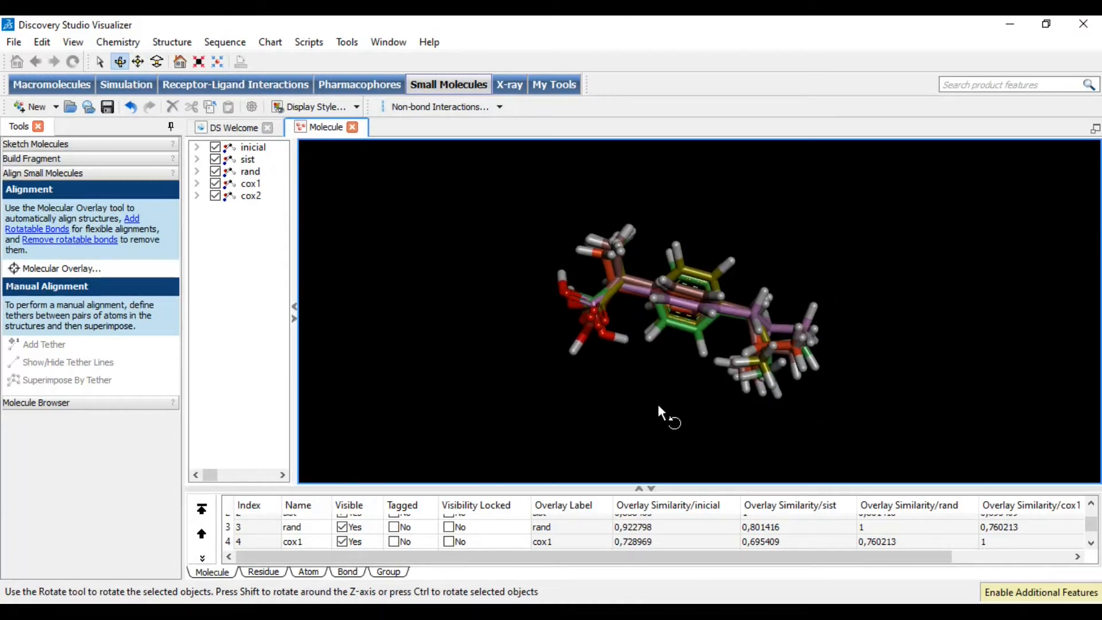
{"action": "right_click_drag", "start_coordinate": [544, 409], "coordinate": [544, 408]}
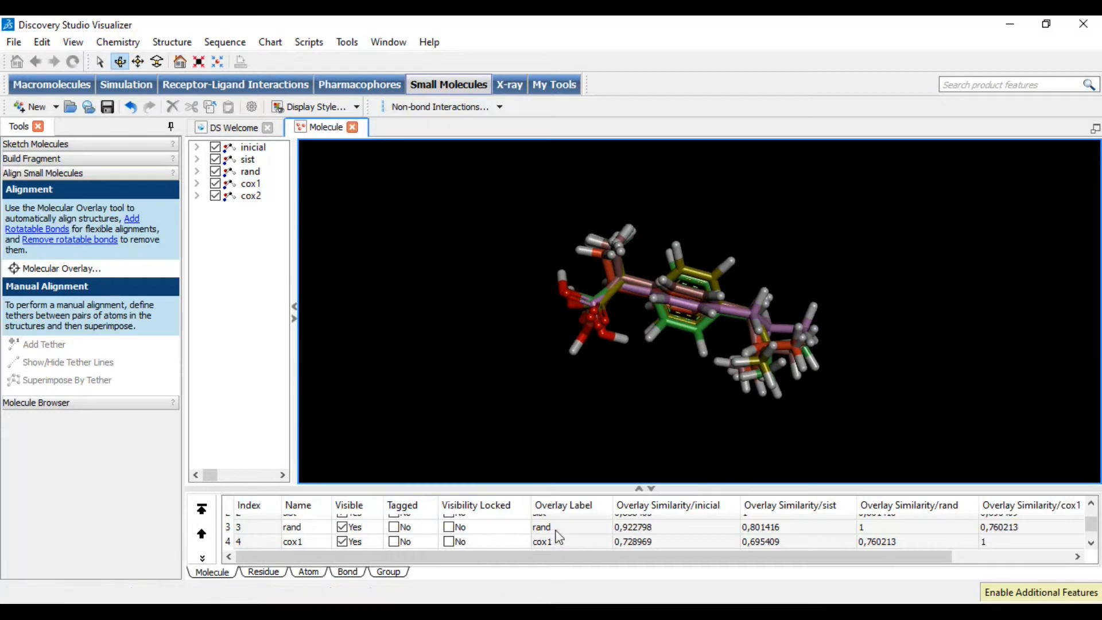
{"action": "left_click_drag", "start_coordinate": [578, 487], "coordinate": [578, 444]}
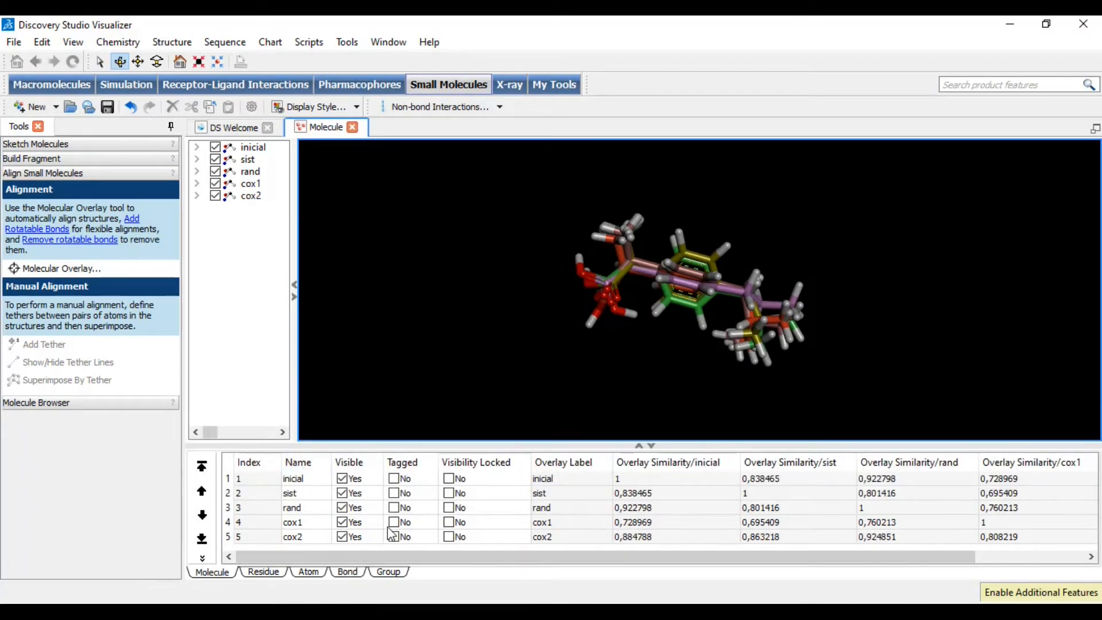
- Hide cox2, cox1, rand and sist so that only the inicial structure is displayed
{"action": "left_click", "coordinate": [343, 537]}
{"action": "left_click", "coordinate": [343, 522]}
{"action": "left_click", "coordinate": [343, 508]}
{"action": "left_click", "coordinate": [343, 493]}
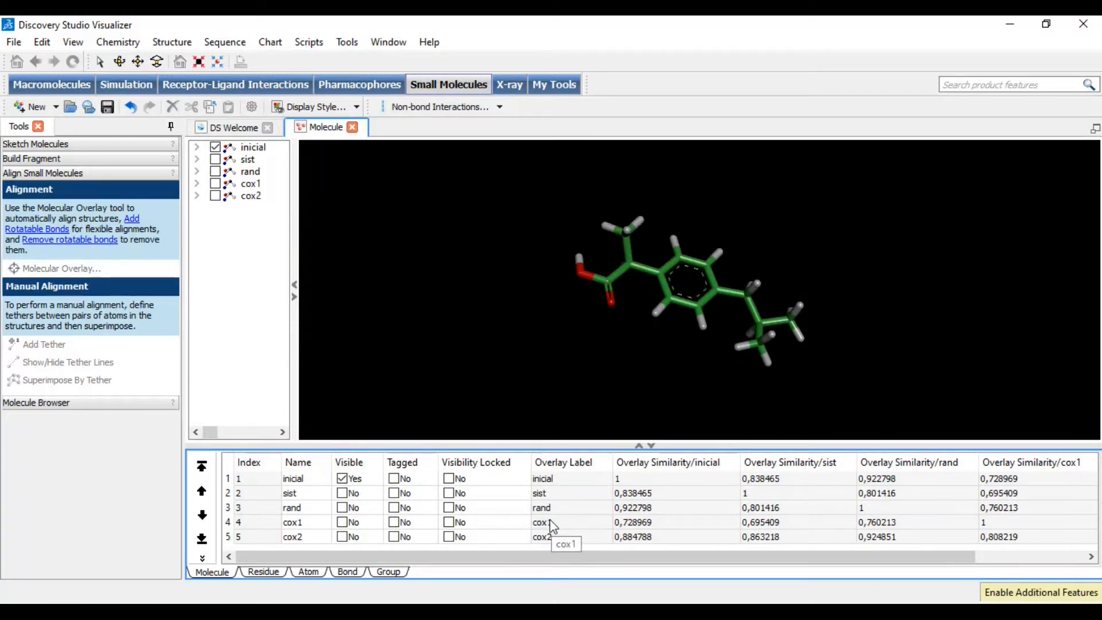
- Display sist, rand, cox1 and cox2 again one at a time over the inicial structure
{"action": "left_click", "coordinate": [343, 494]}
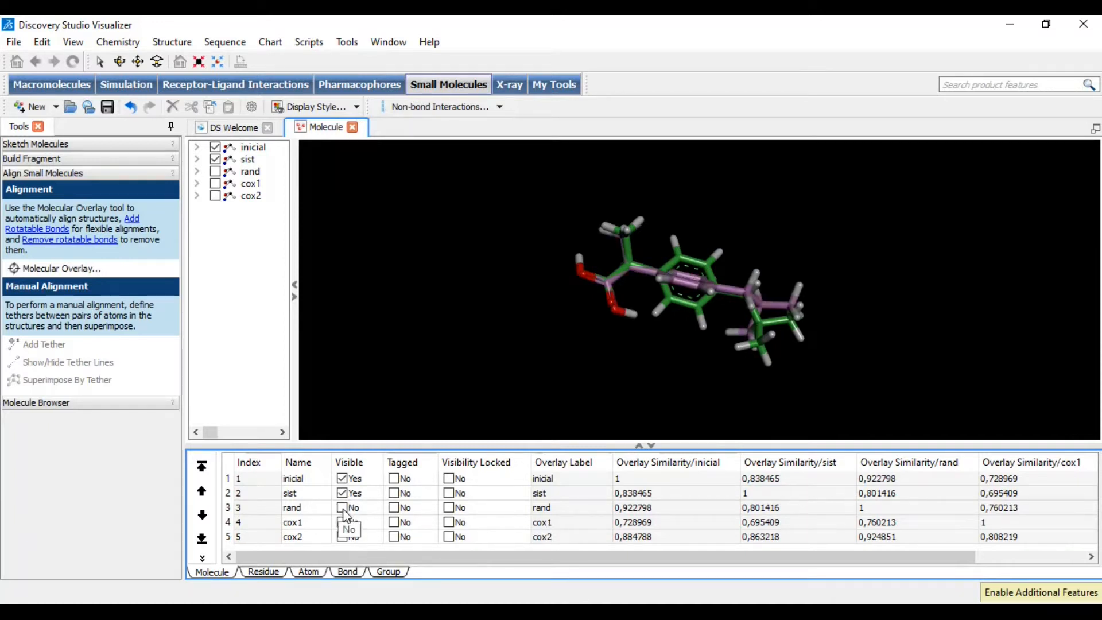
{"action": "left_click", "coordinate": [344, 508]}
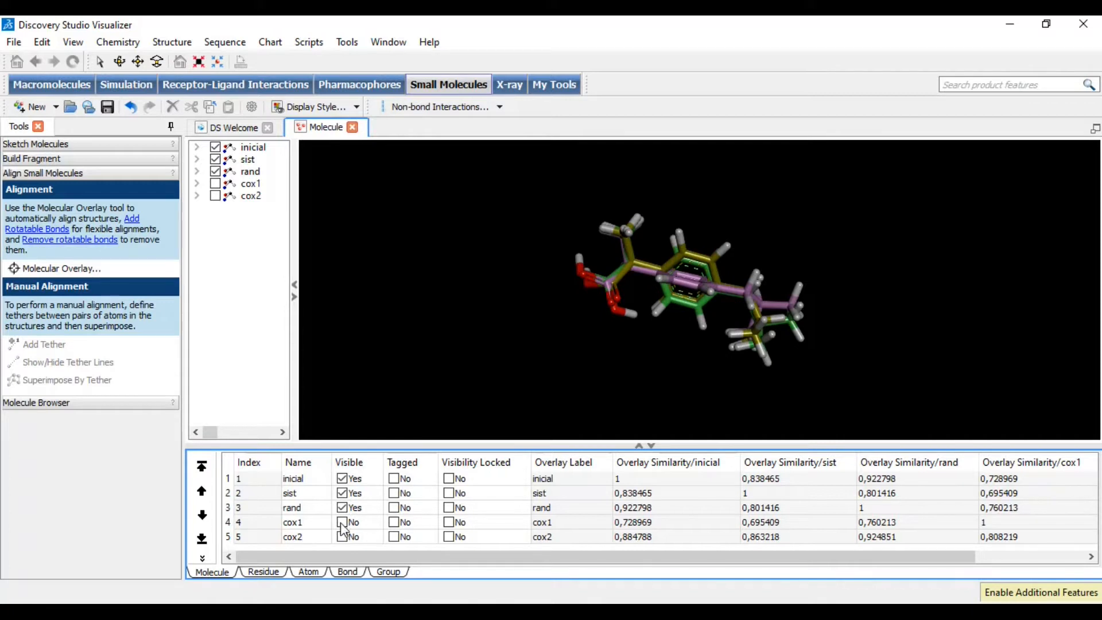
{"action": "left_click", "coordinate": [343, 523]}
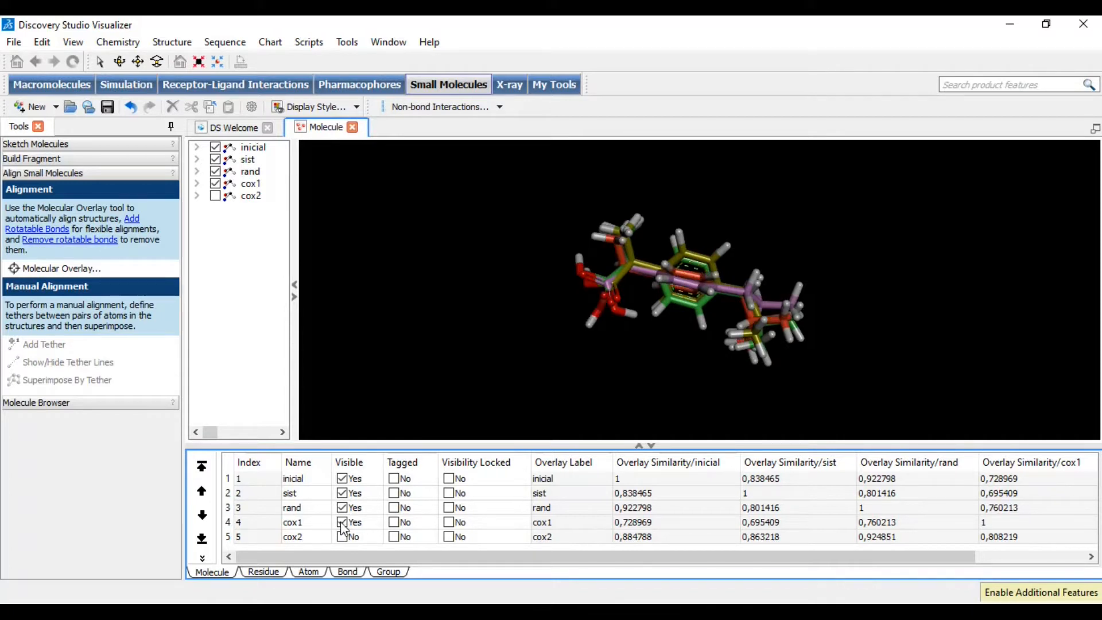
{"action": "left_click", "coordinate": [343, 538]}
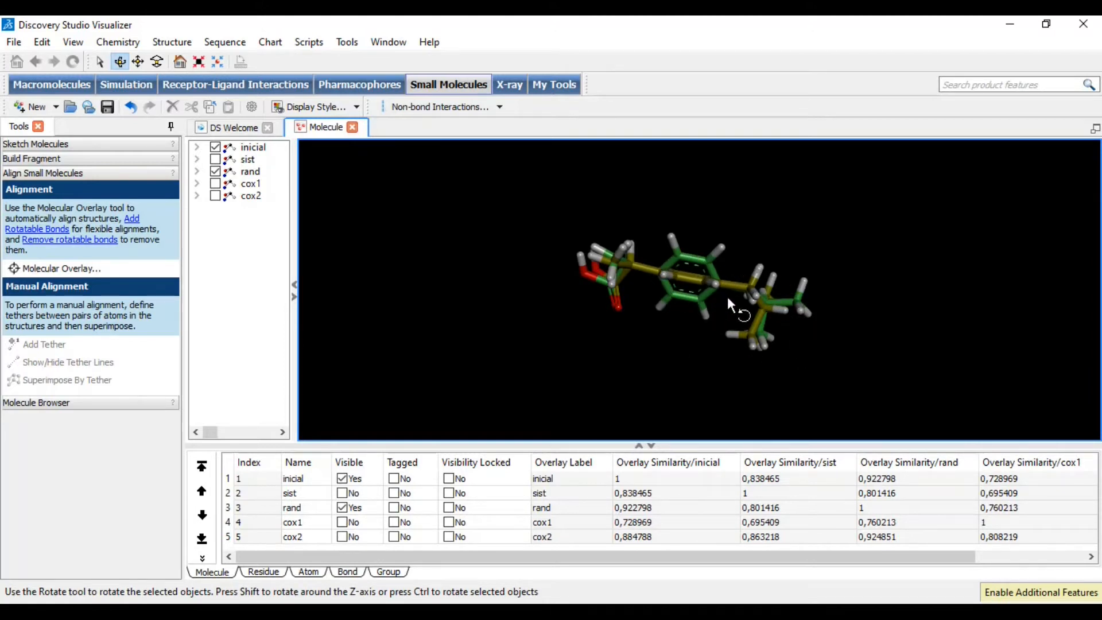
- Compare inicial with rand from several angles, then replace rand with cox1 in the display and compare that pair
{"action": "left_click_drag", "start_coordinate": [630, 308], "coordinate": [594, 275]}
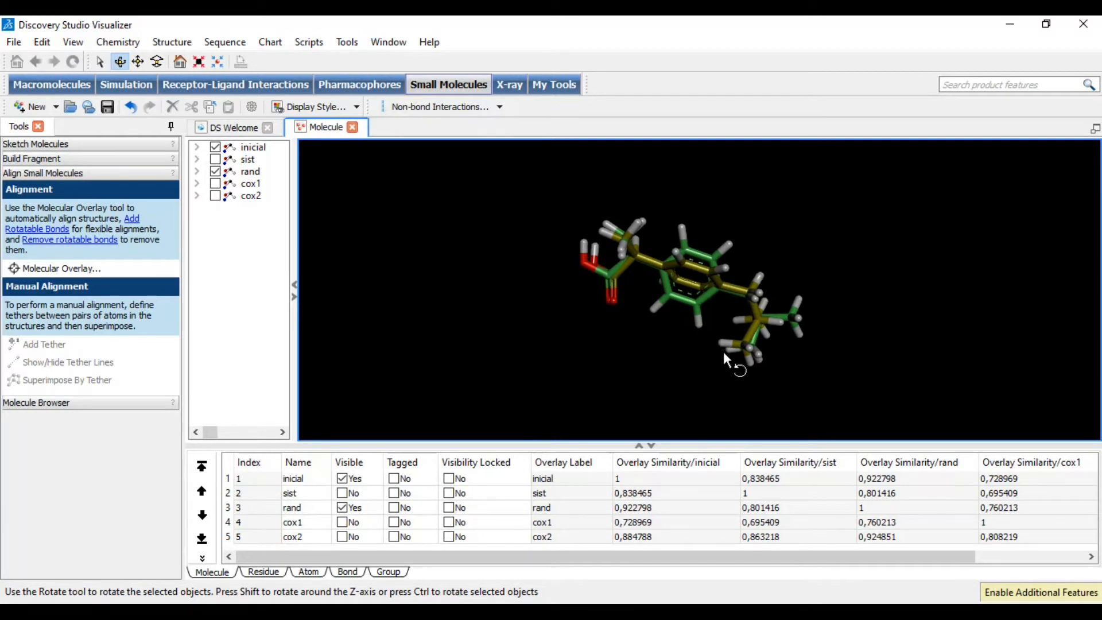
{"action": "left_click_drag", "start_coordinate": [887, 331], "coordinate": [623, 542]}
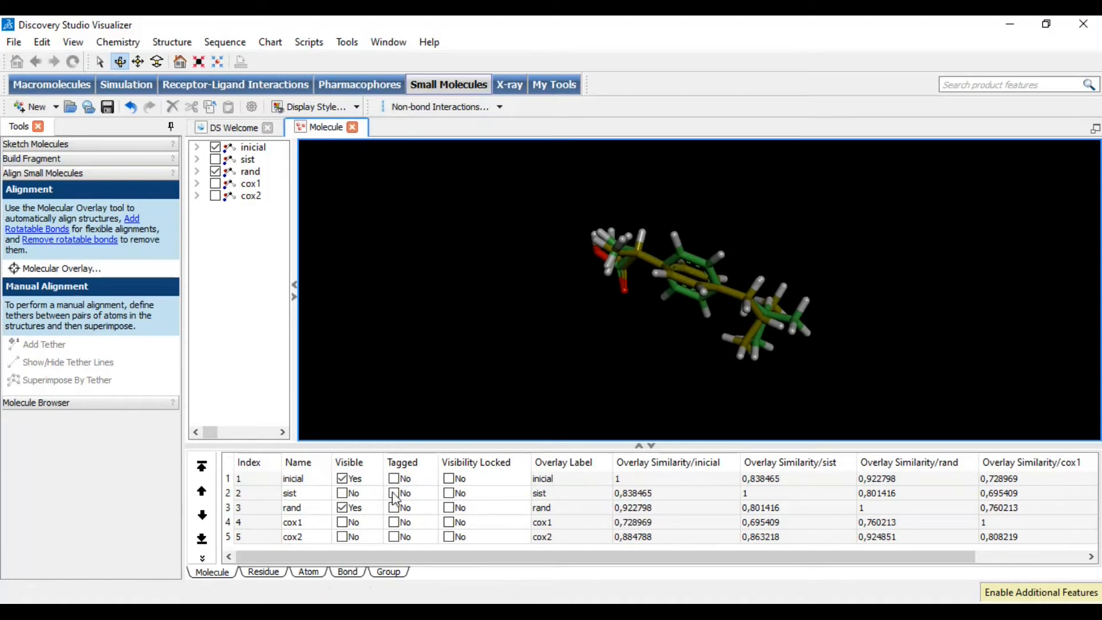
{"action": "left_click", "coordinate": [343, 507]}
{"action": "left_click", "coordinate": [343, 522]}
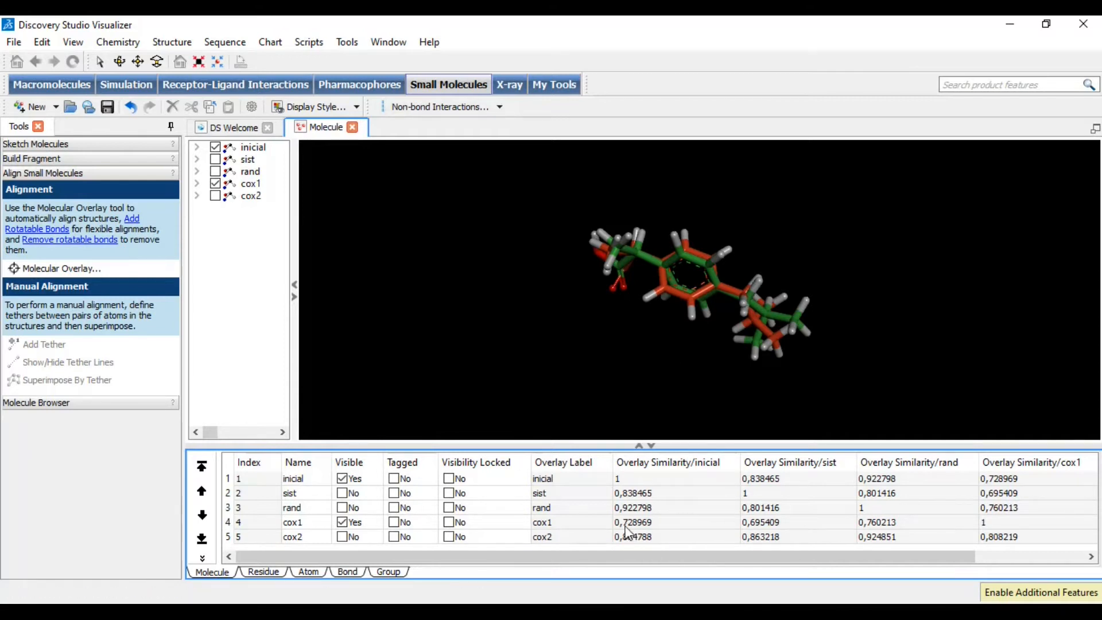
{"action": "left_click_drag", "start_coordinate": [645, 323], "coordinate": [711, 358]}
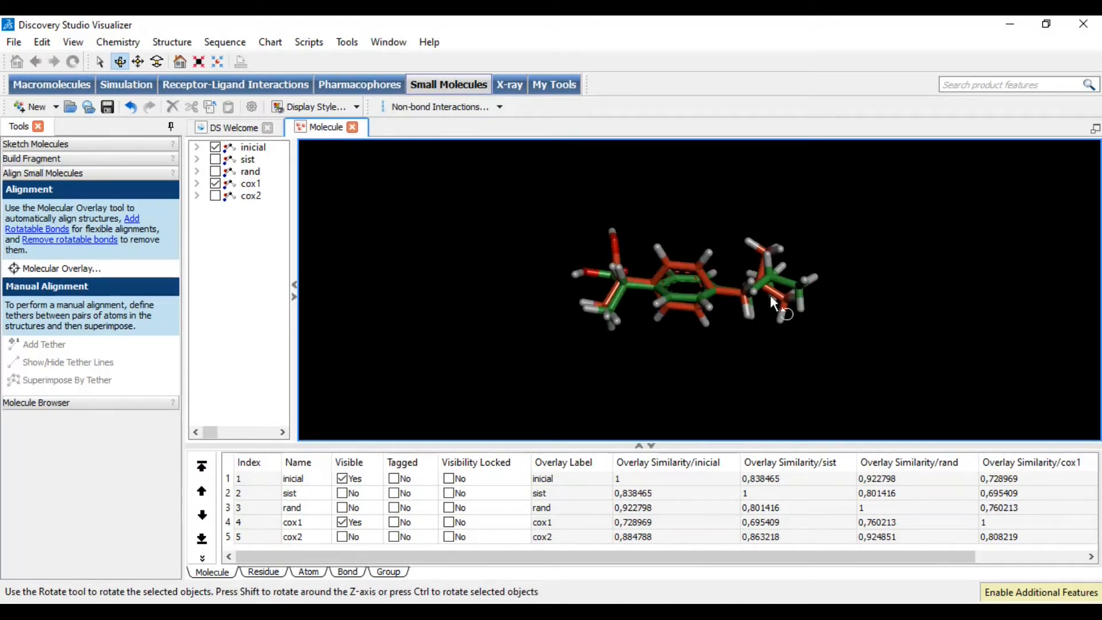
{"action": "left_click_drag", "start_coordinate": [611, 332], "coordinate": [638, 353]}
{"action": "left_click_drag", "start_coordinate": [724, 335], "coordinate": [575, 294]}
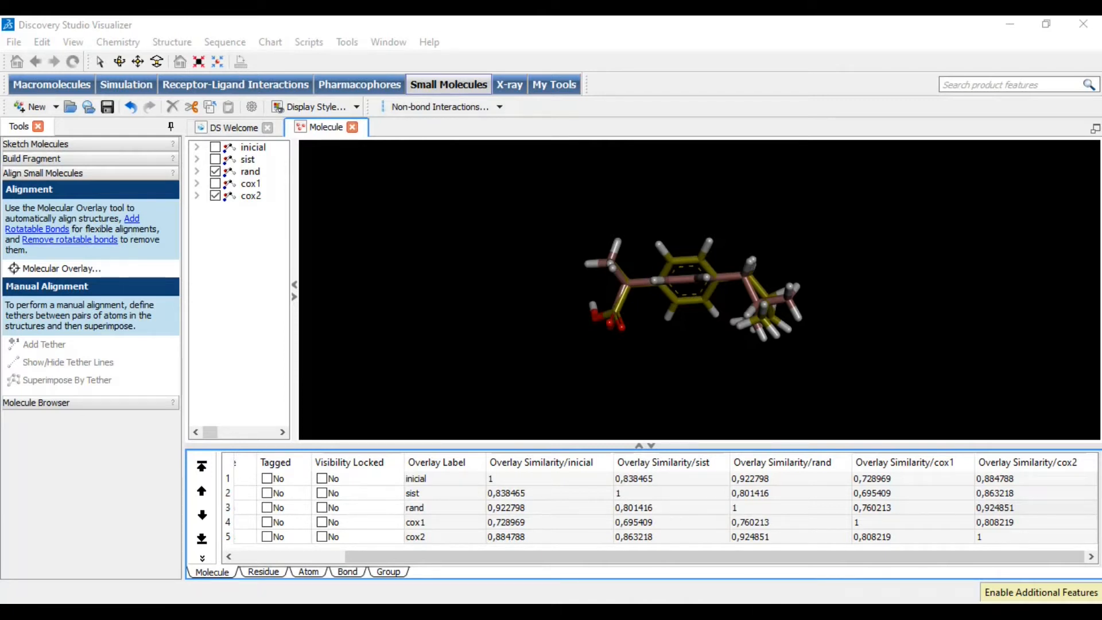
- Save the displayed rand and cox2 overlay as an image named rand_cox2 with a transparent background
{"action": "left_click", "coordinate": [15, 43]}
{"action": "left_click", "coordinate": [46, 170]}
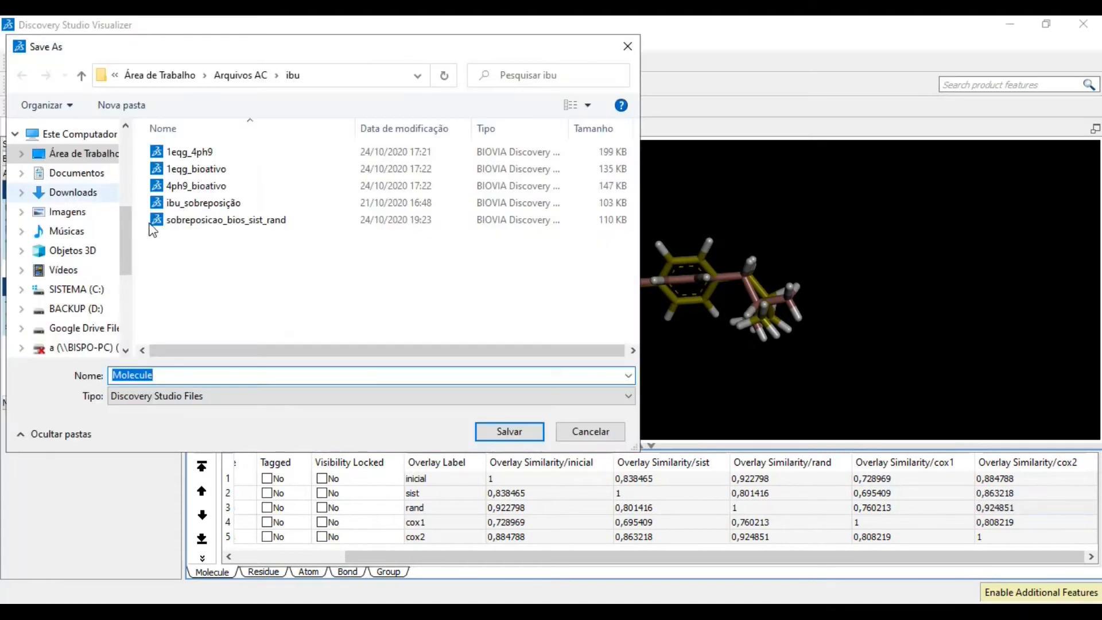
{"action": "left_click", "coordinate": [315, 396]}
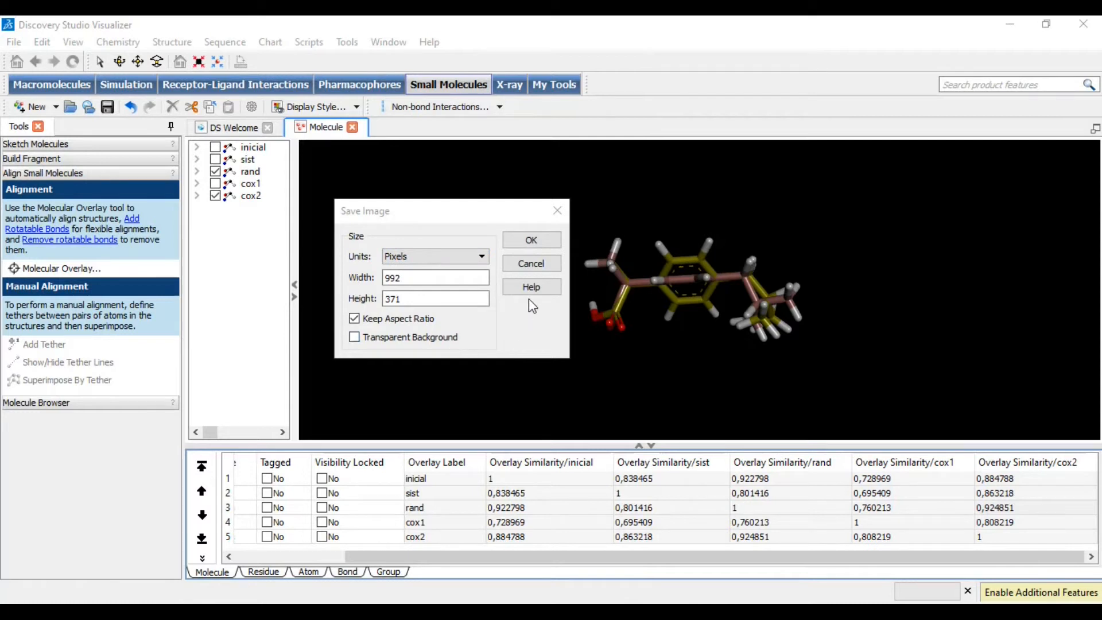
{"action": "left_click", "coordinate": [355, 337]}
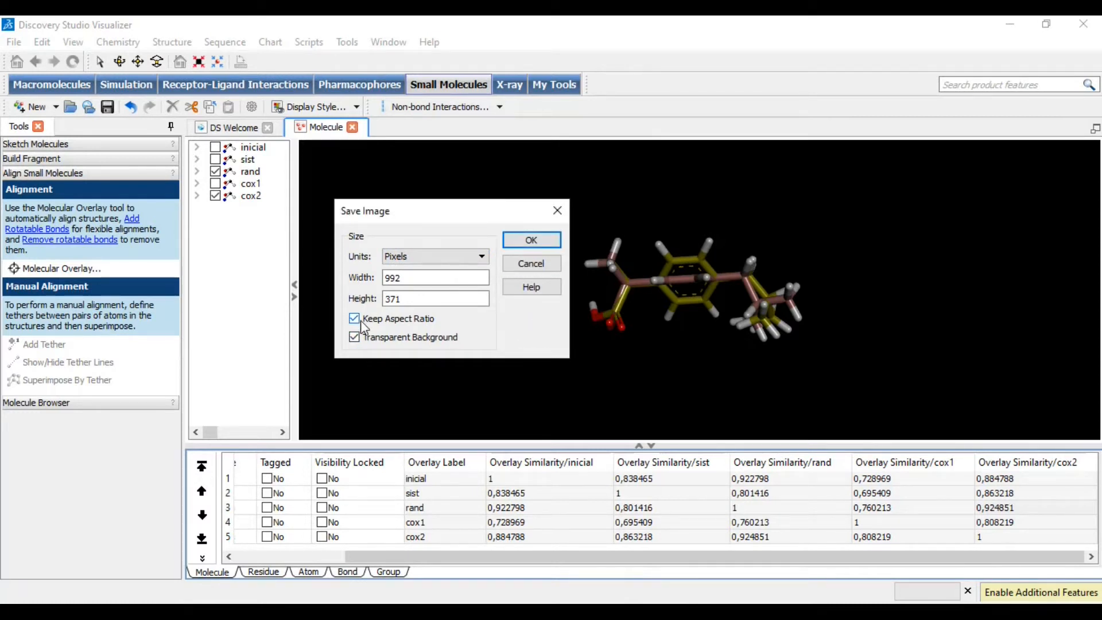
{"action": "left_click", "coordinate": [541, 241]}
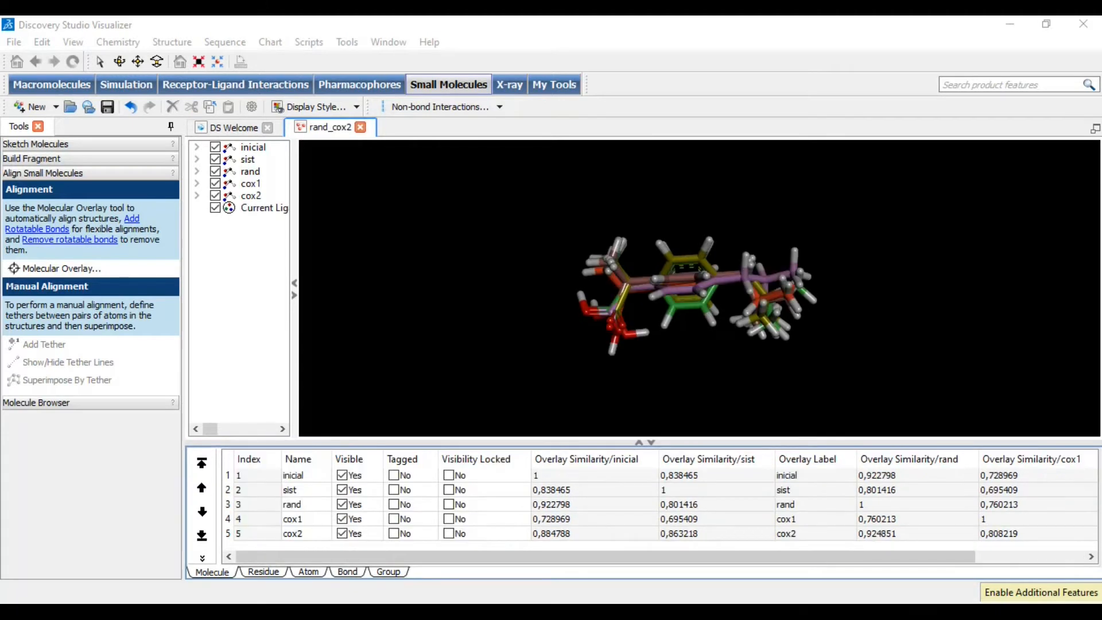